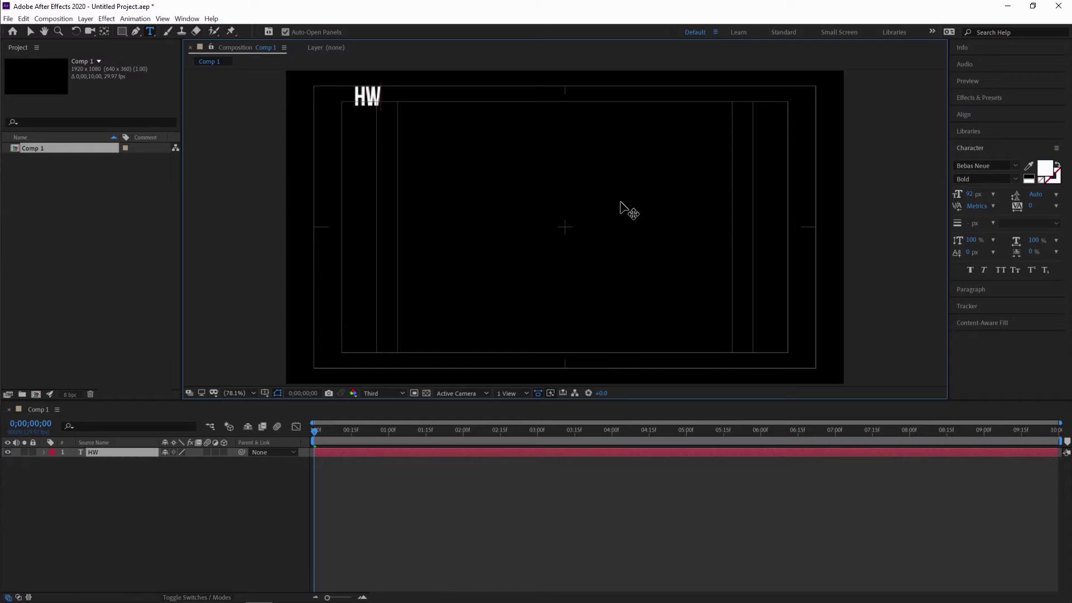
- Correct the text layer so it reads HELLO
key("BackSpace")
key("BackSpace")
type("ELLO")
left_click(30, 32)
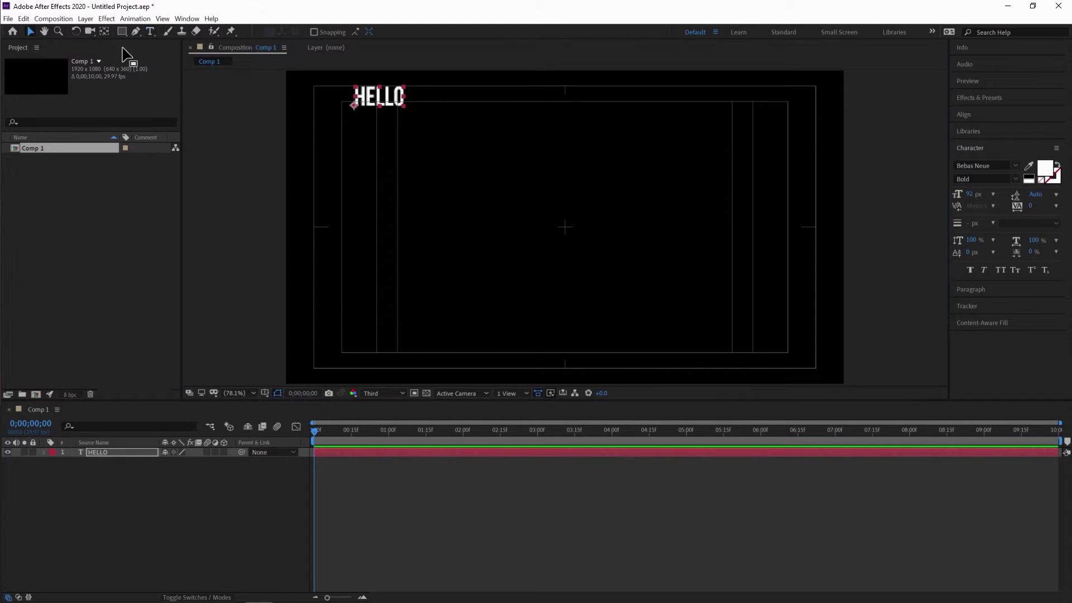
- Add a separate text layer reading FILMMAKERS below HELLO
left_click(434, 145)
left_click(149, 32)
left_click(417, 148)
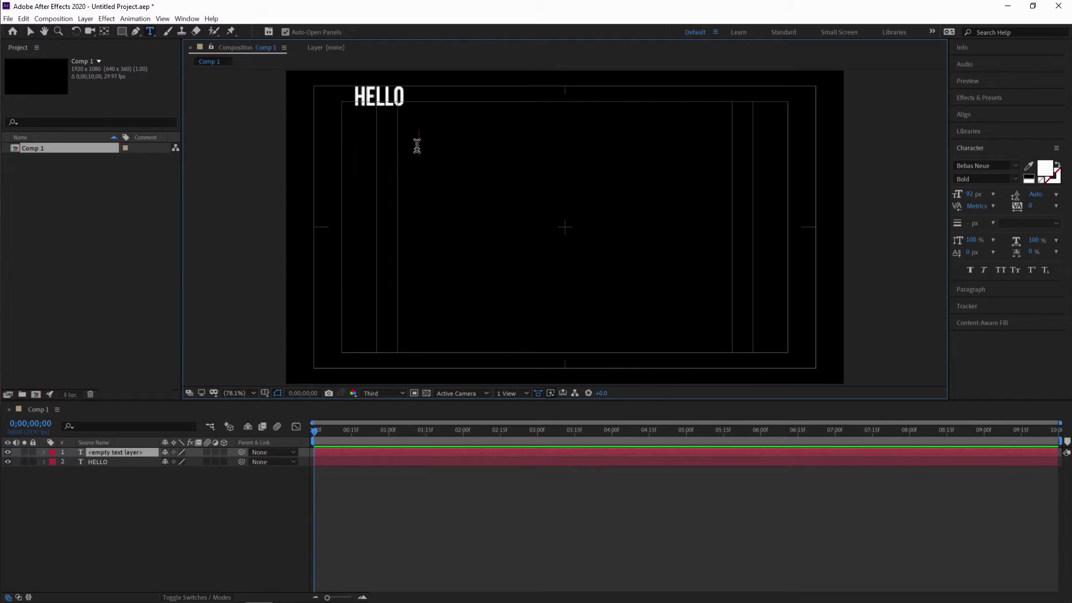
type("FILL")
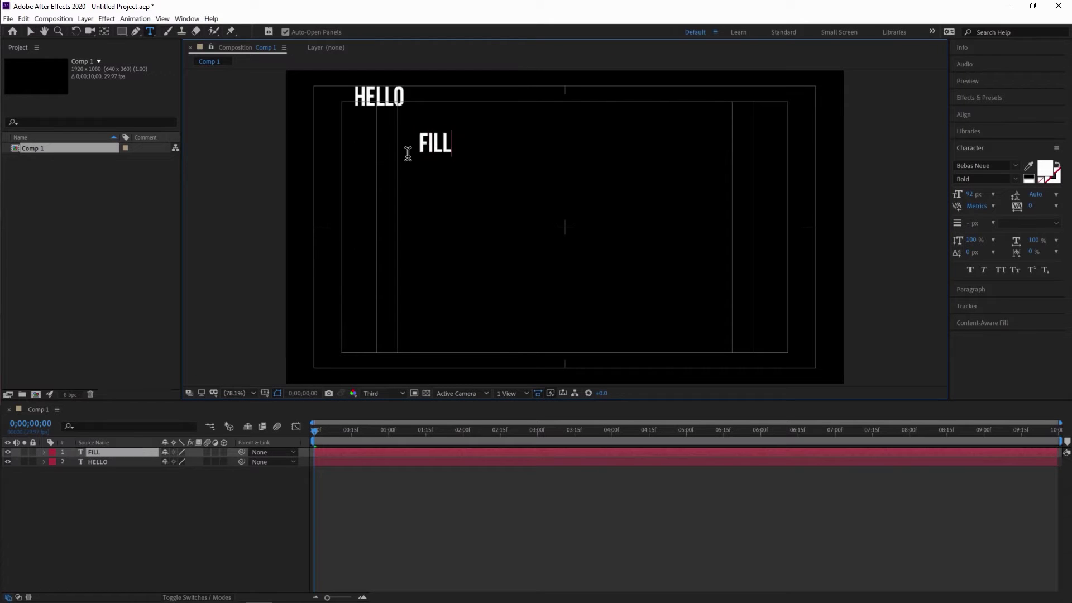
type("MM")
key("BackSpace")
key("BackSpace")
key("BackSpace")
type("MMAKERS")
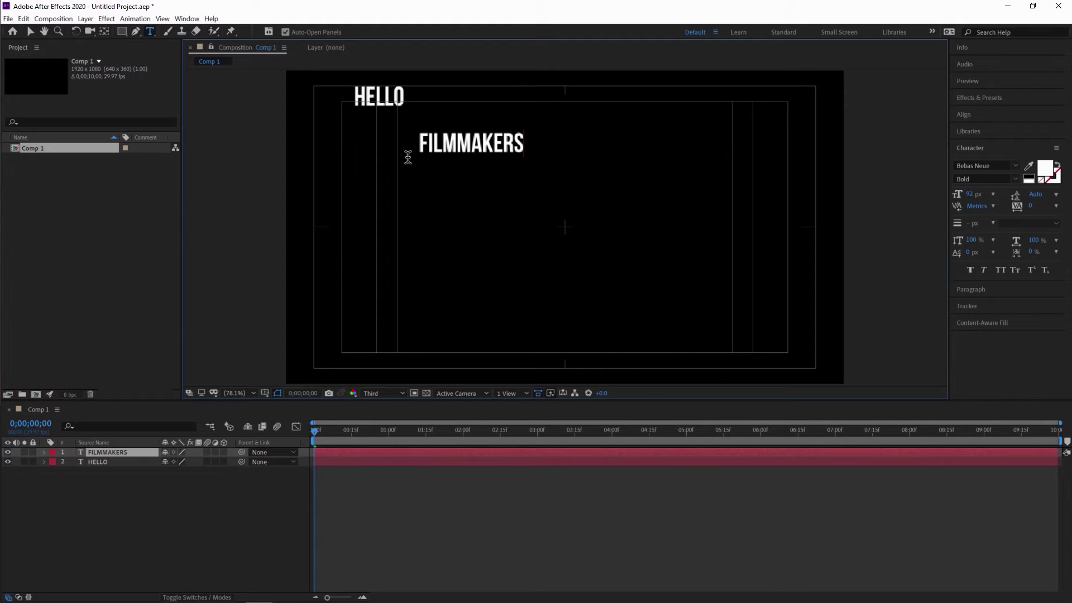
- Add a third text layer reading FAMILY just below FILMMAKERS
left_click(31, 32)
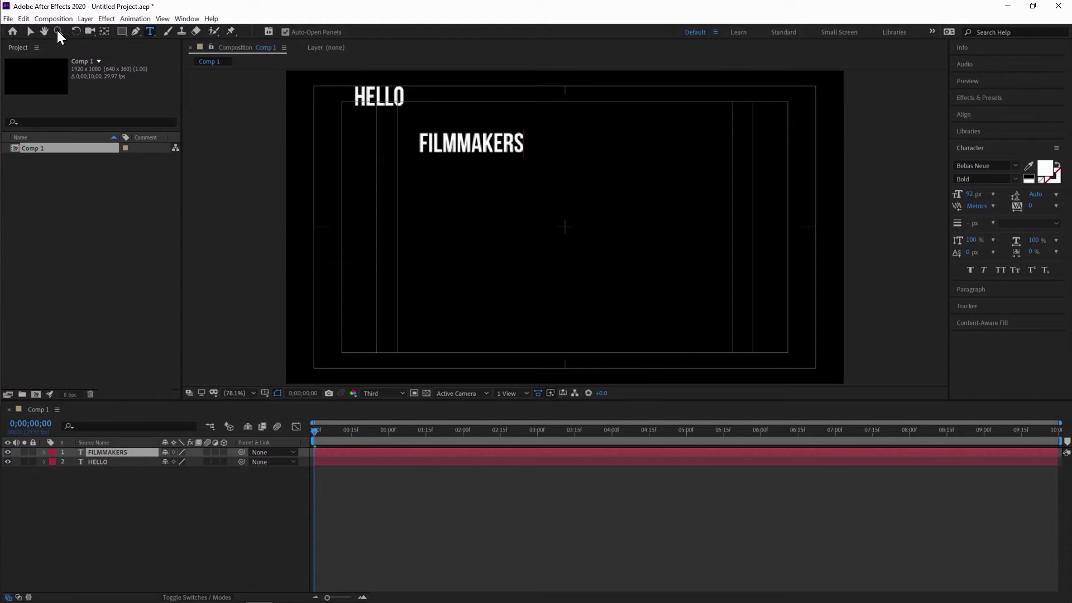
left_click(150, 32)
left_click(450, 184)
type("FAMILY")
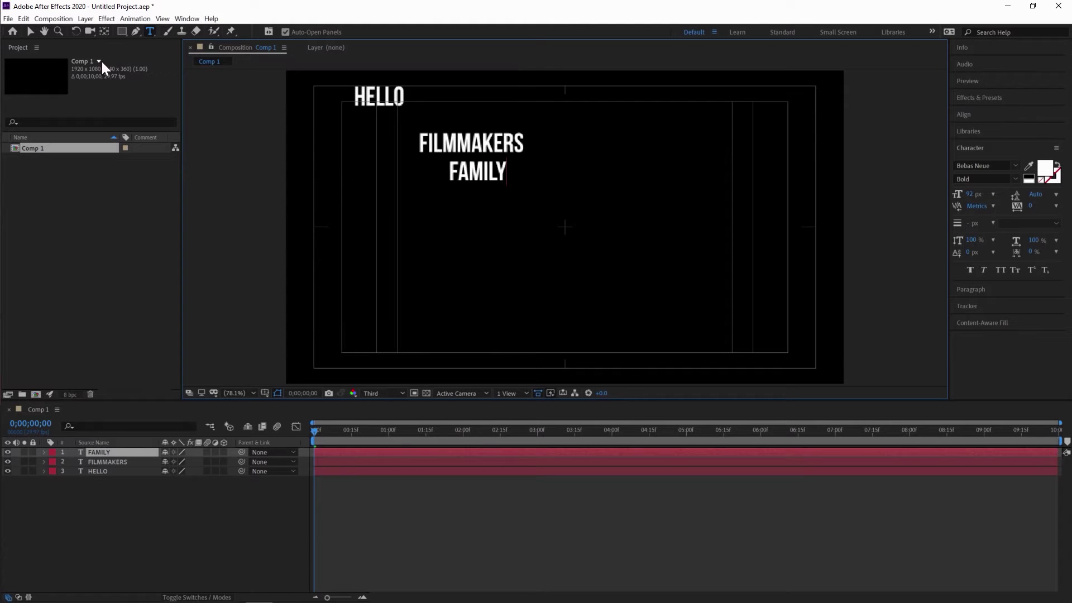
- Centre the anchor points of the FAMILY, FILMMAKERS and HELLO text layers within their words
left_click(103, 30)
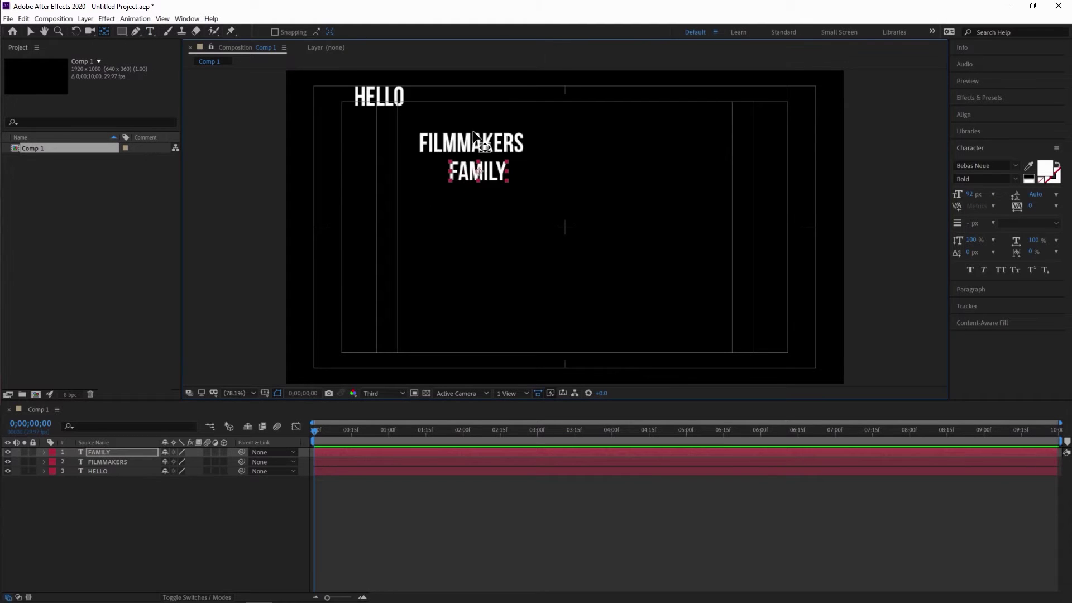
left_click(468, 149)
left_click_drag(418, 152, 472, 143)
left_click(375, 98)
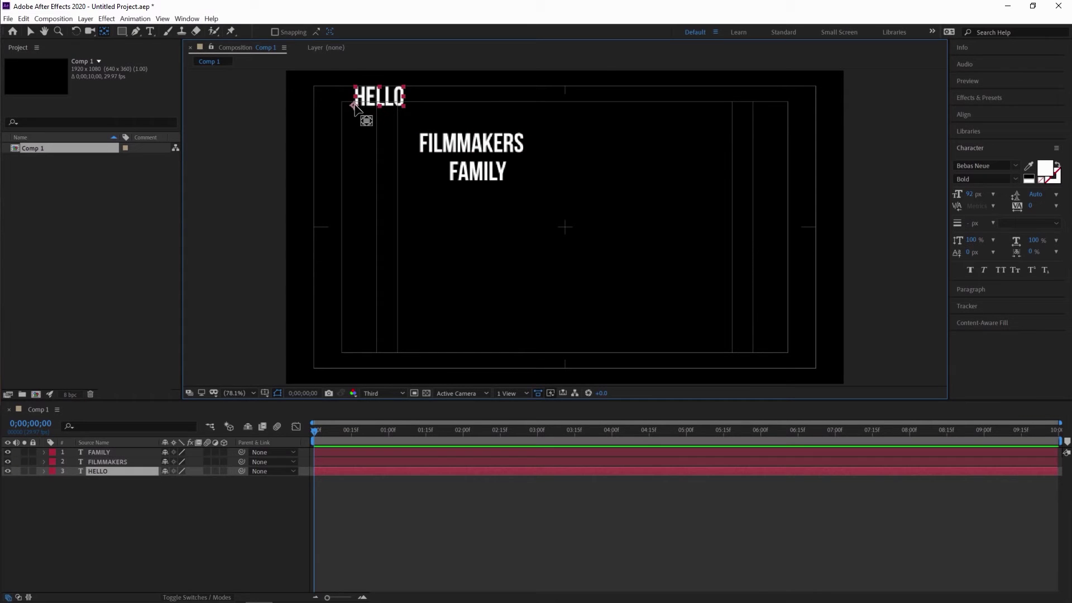
left_click_drag(355, 106, 378, 96)
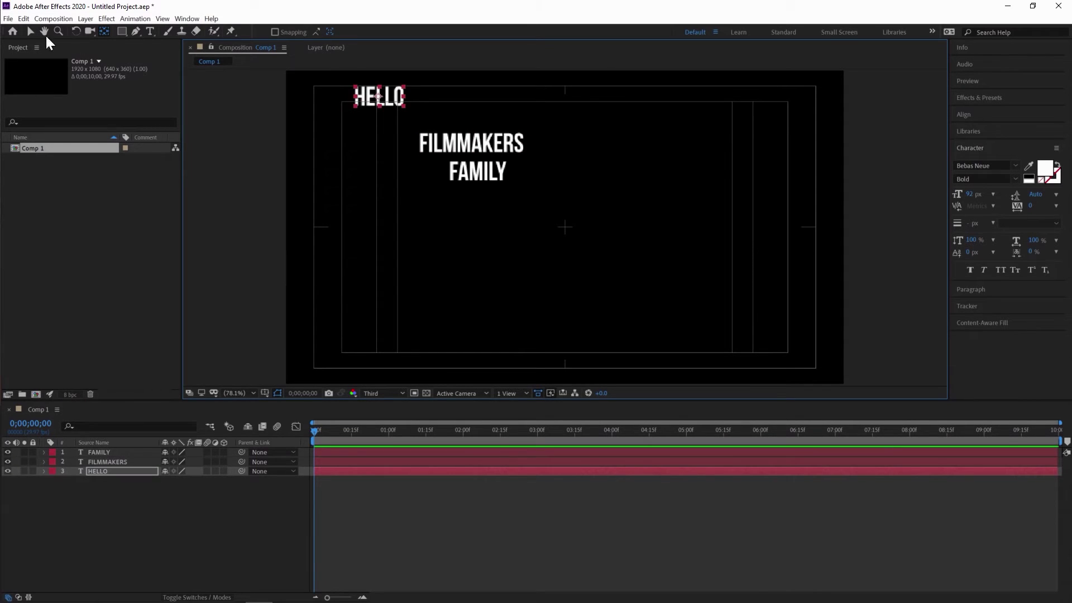
- Enlarge FAMILY to roughly double size, place it just right of the composition centre and align it vertically to the centre
left_click(31, 32)
left_click(480, 175)
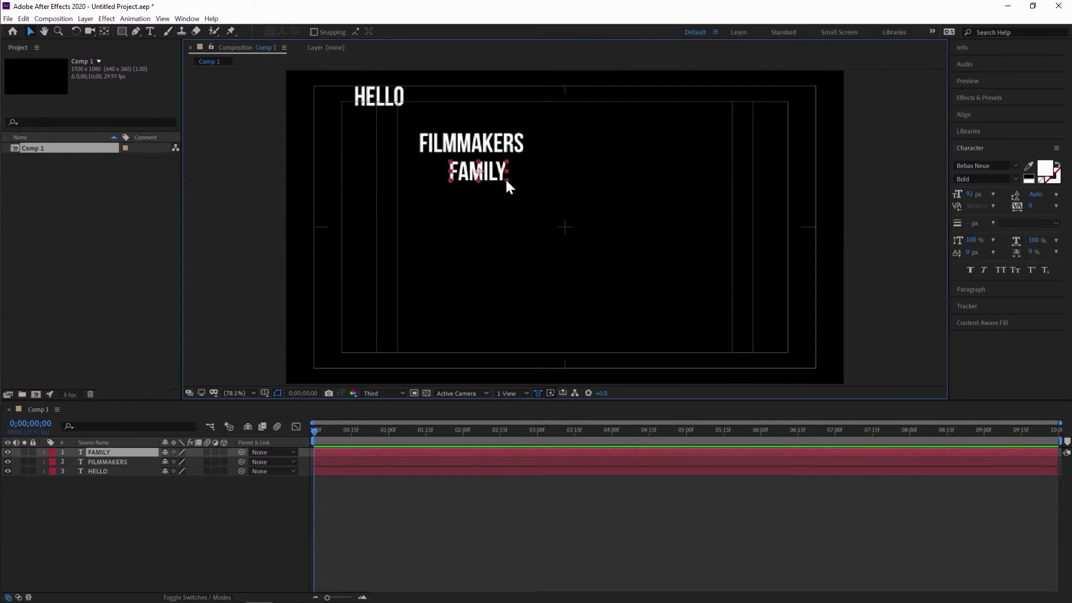
left_click_drag(505, 178, 699, 252)
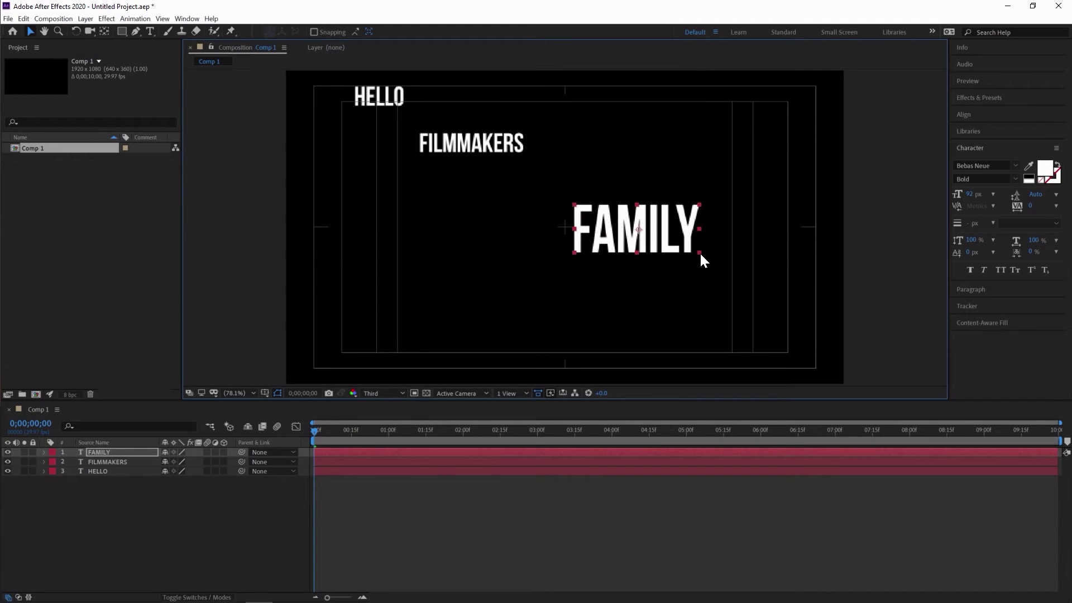
left_click(971, 115)
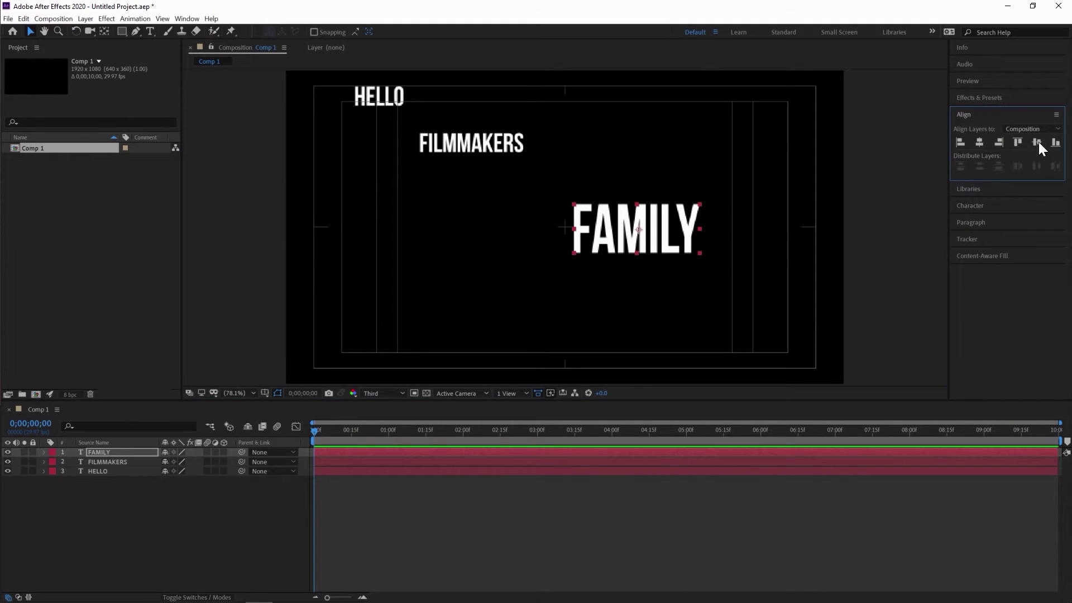
left_click(1038, 142)
- Set the FILMMAKERS font style to Light and place the word directly left of FAMILY, level with its lower half
left_click(472, 148)
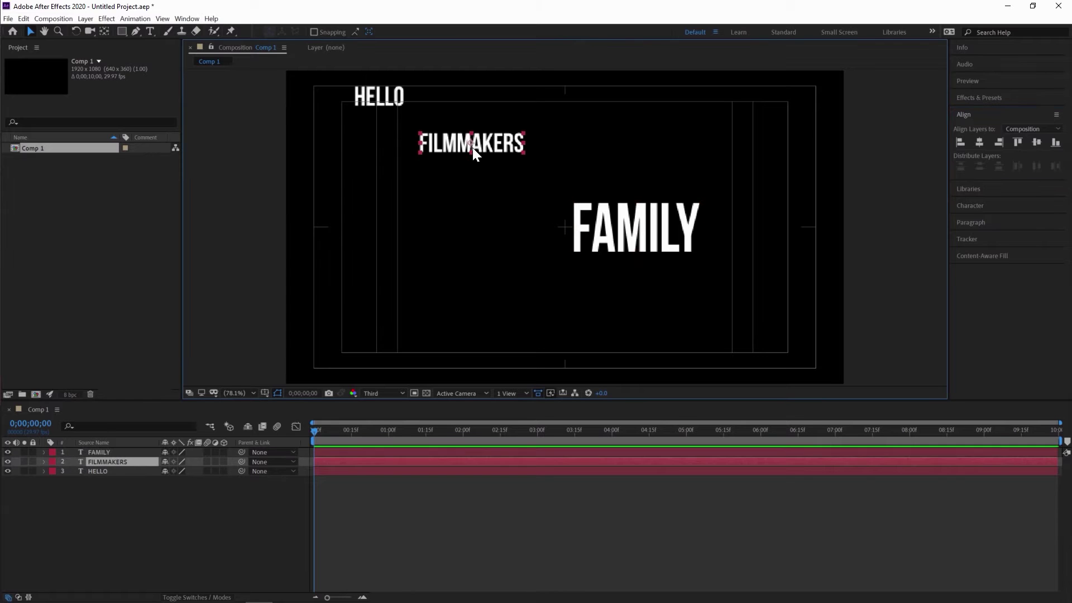
left_click(988, 206)
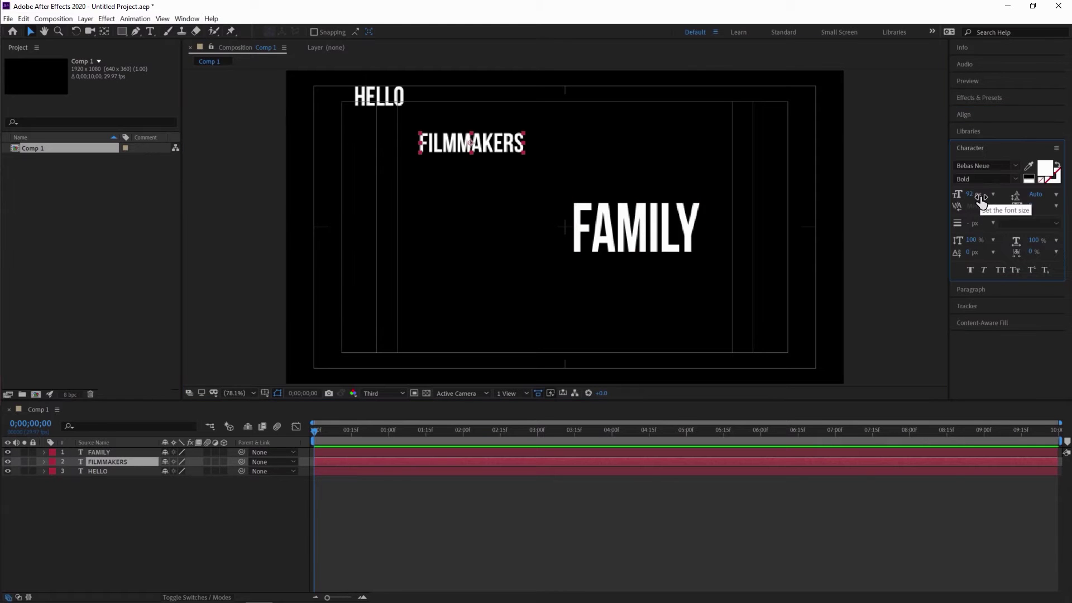
left_click(1010, 180)
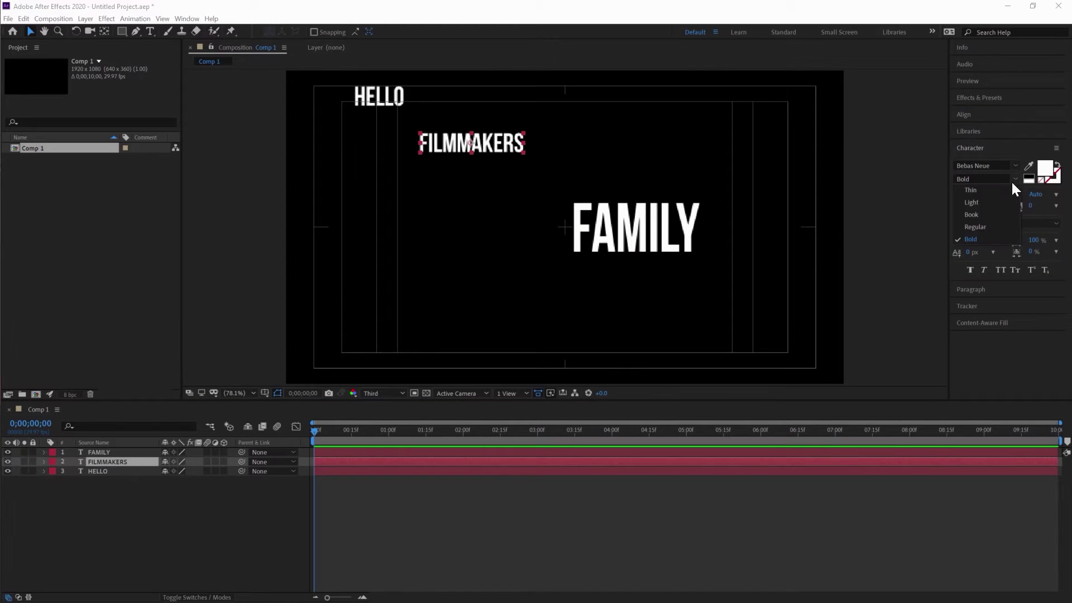
left_click(985, 197)
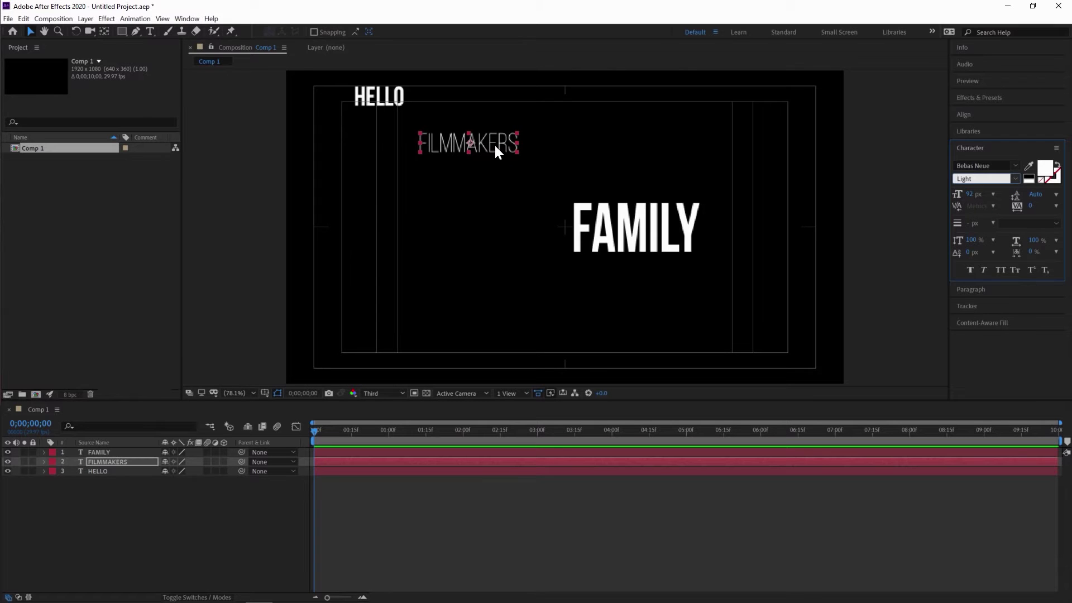
left_click_drag(495, 146, 542, 240)
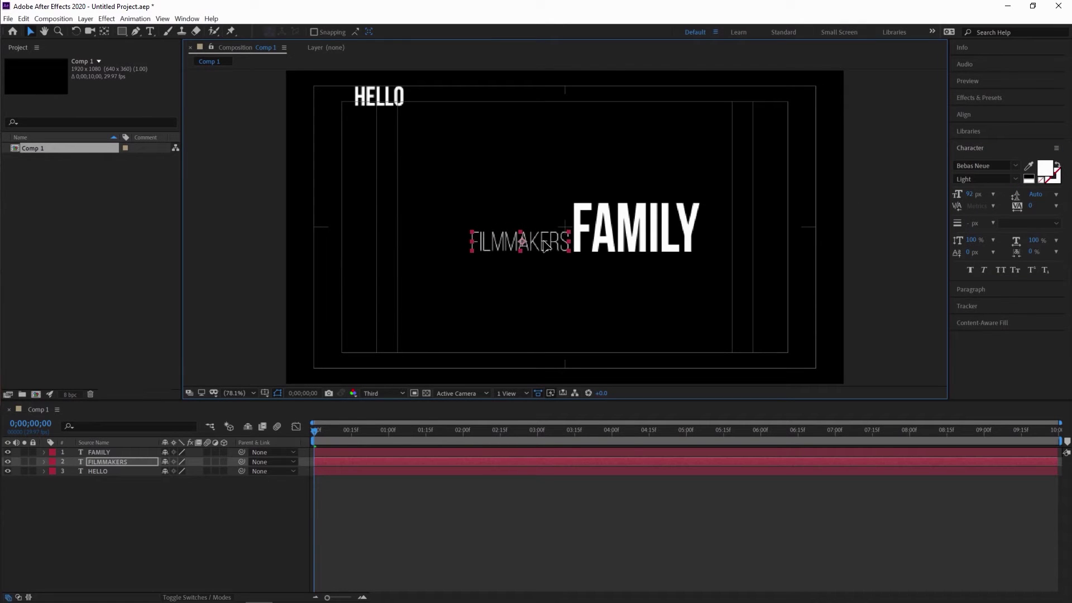
- Place HELLO directly above FILMMAKERS and stretch it to match that word's width and the top of FAMILY
left_click(380, 95)
left_click_drag(381, 95, 406, 116)
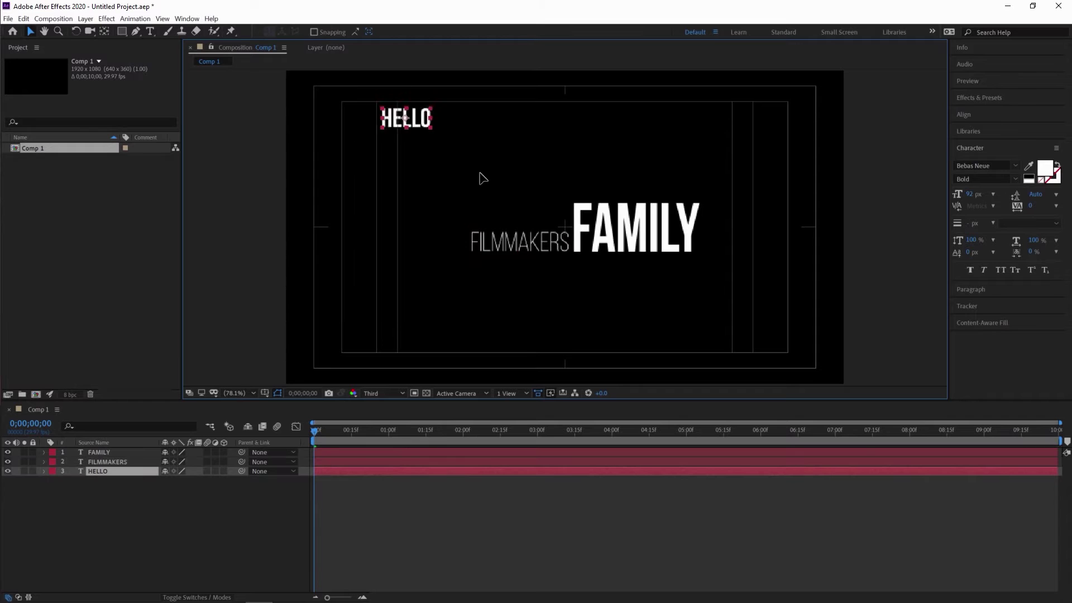
left_click_drag(483, 179, 563, 201)
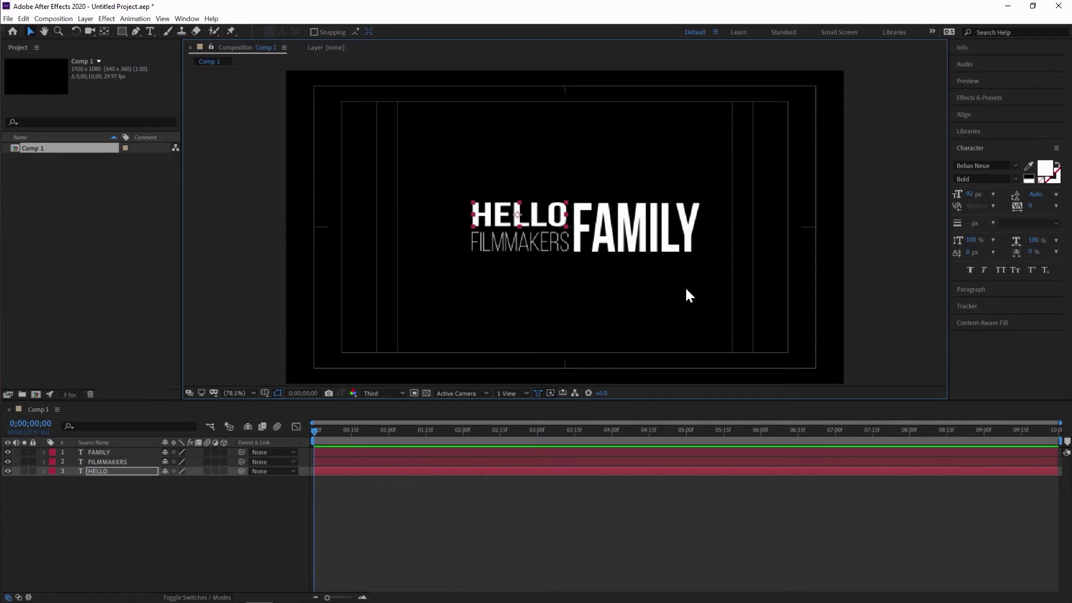
- Set the HELLO text fill colour to blue, 327DD4
left_click(1040, 177)
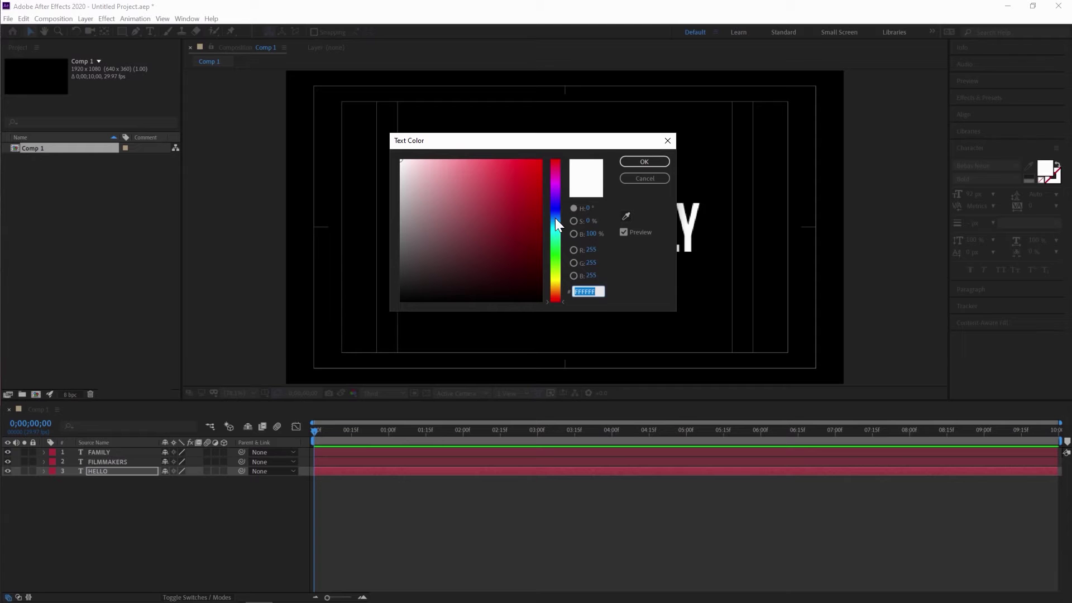
left_click(555, 218)
left_click(508, 183)
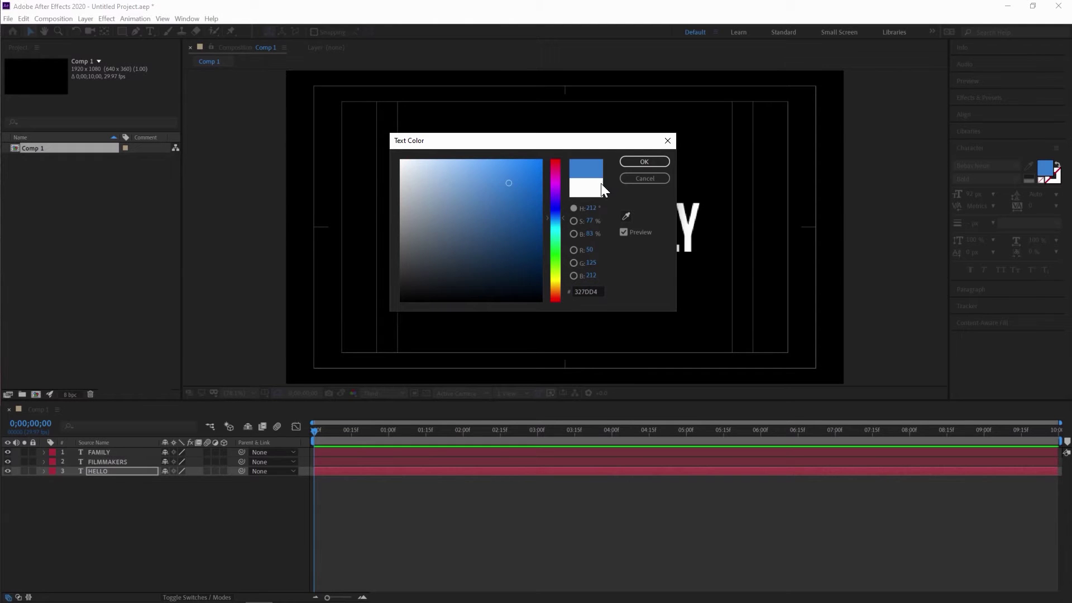
left_click(631, 163)
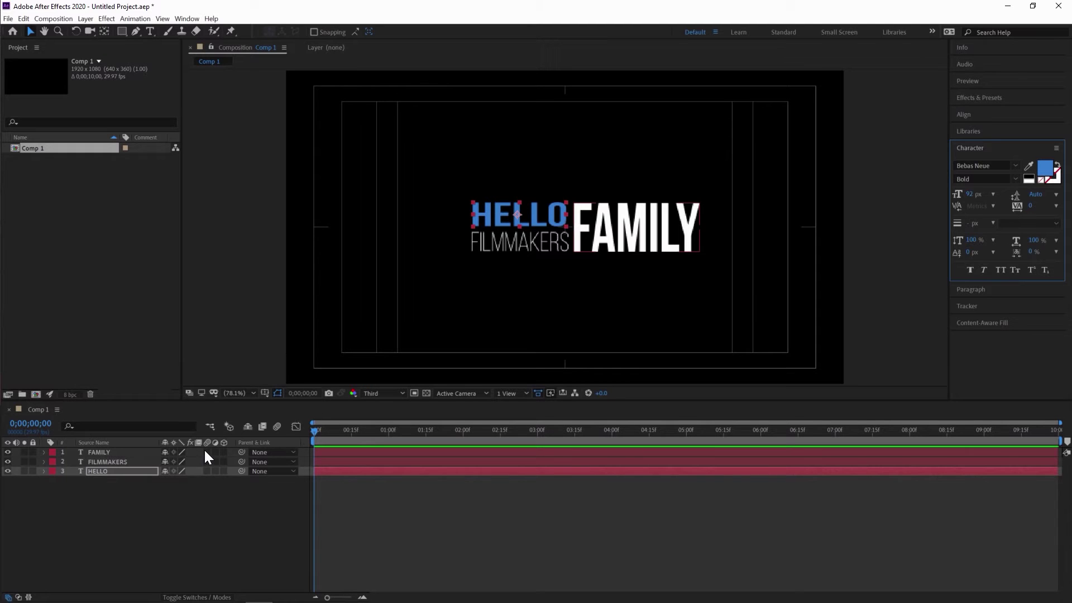
- Add a Position text animator to the HELLO layer
left_click(44, 472)
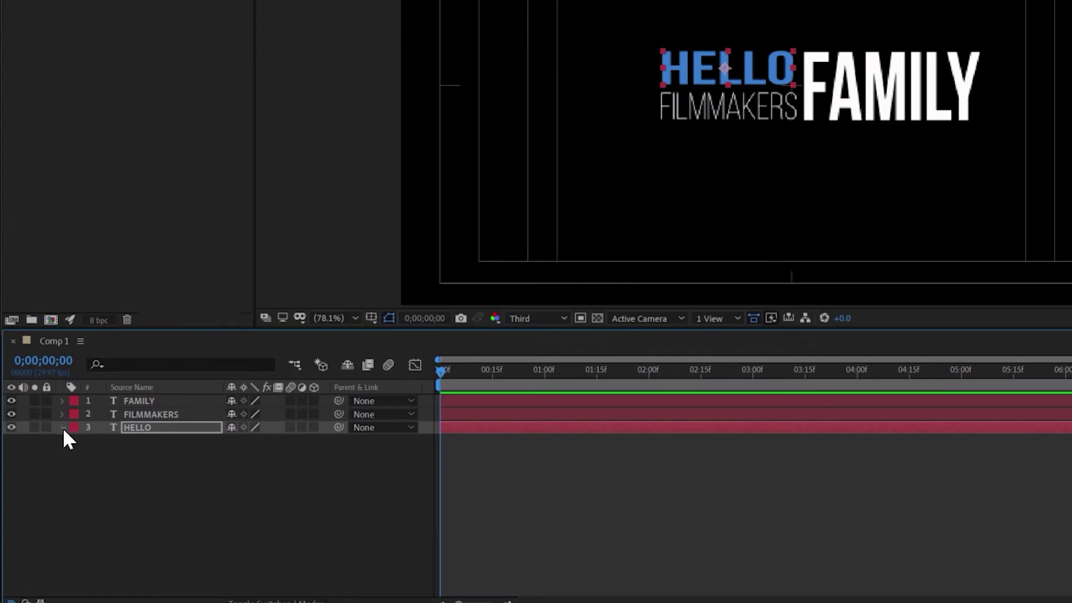
left_click(44, 471)
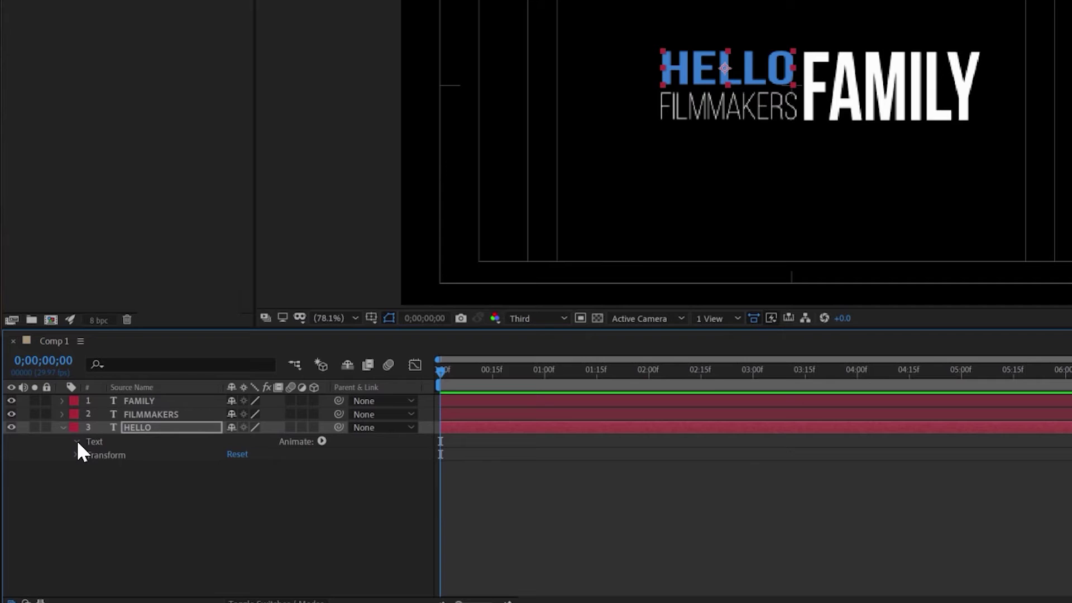
left_click(77, 441)
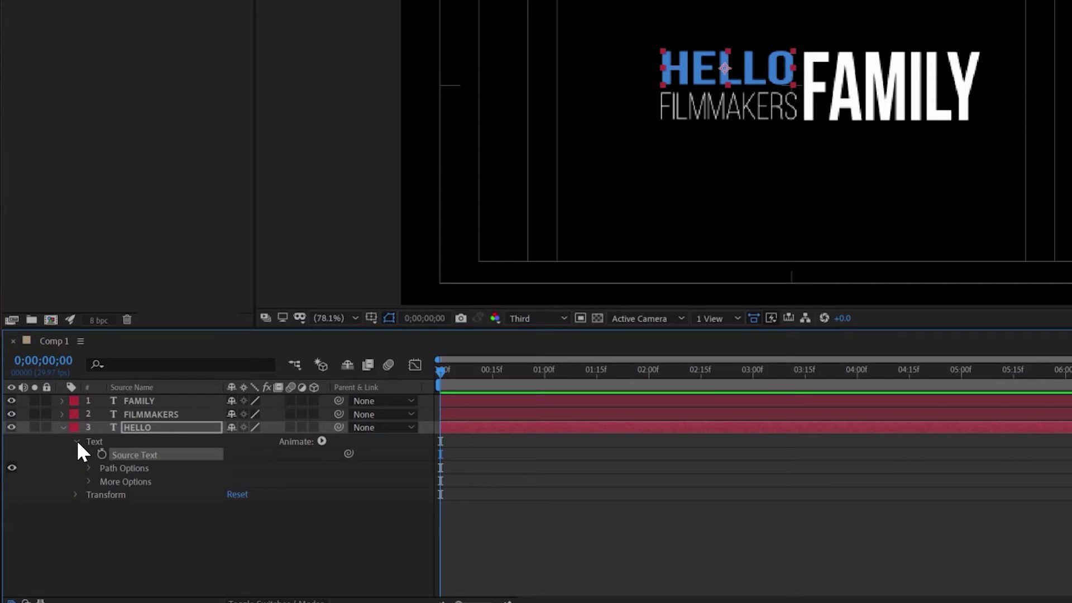
left_click(322, 441)
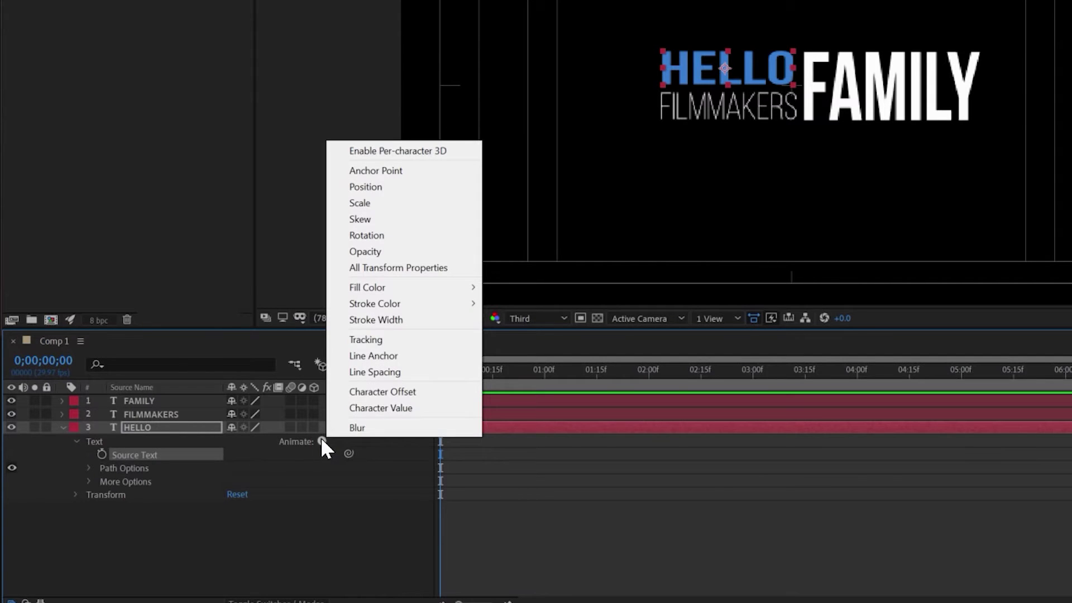
left_click(383, 186)
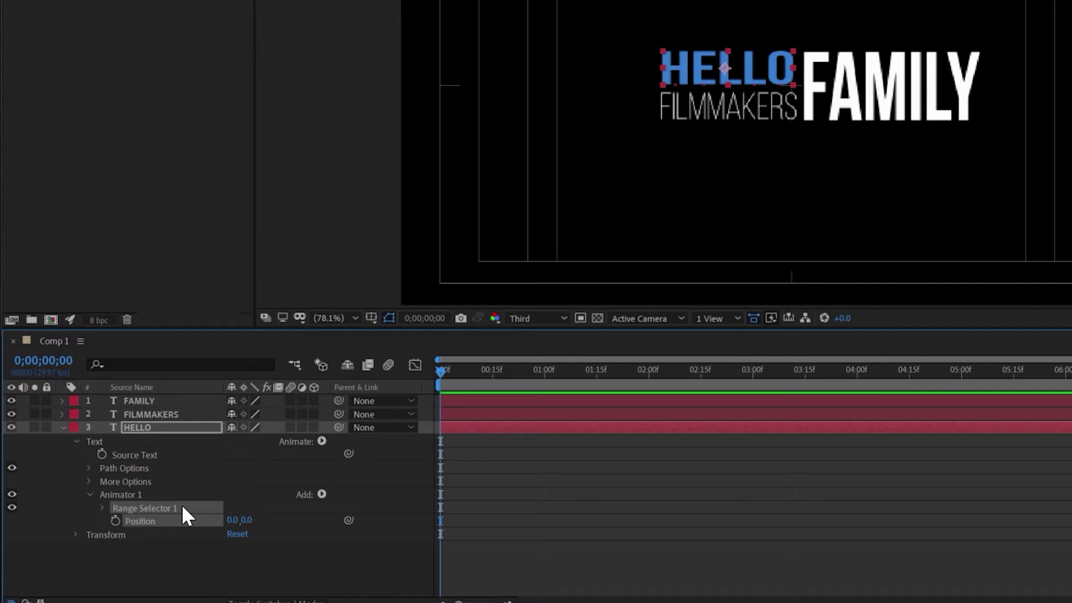
- Add the Scale and Rotation properties to HELLO's text animator
left_click(323, 493)
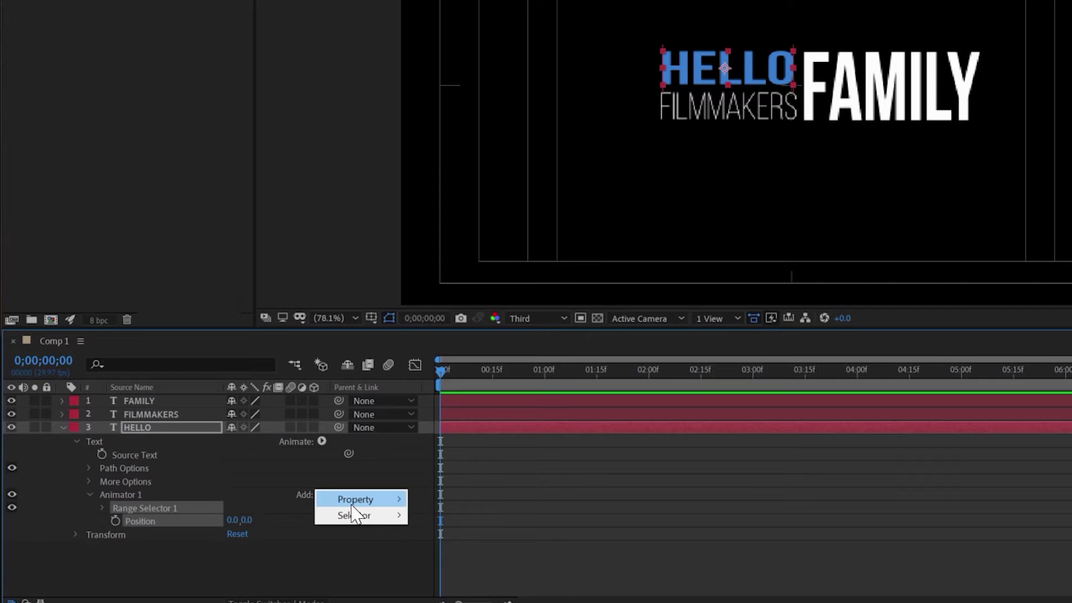
mouse_move(352, 505)
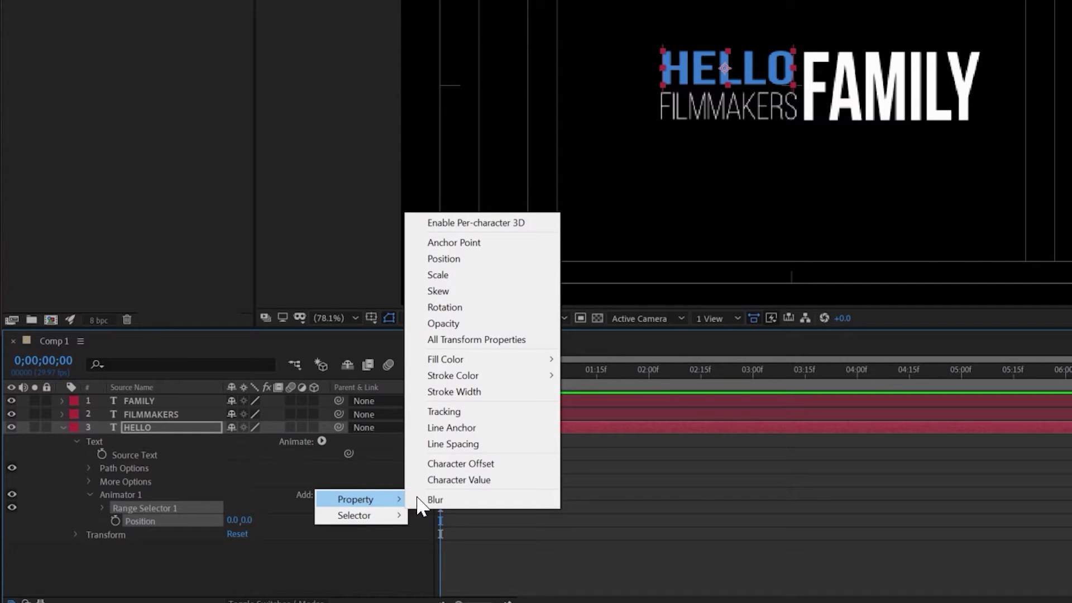
left_click(441, 276)
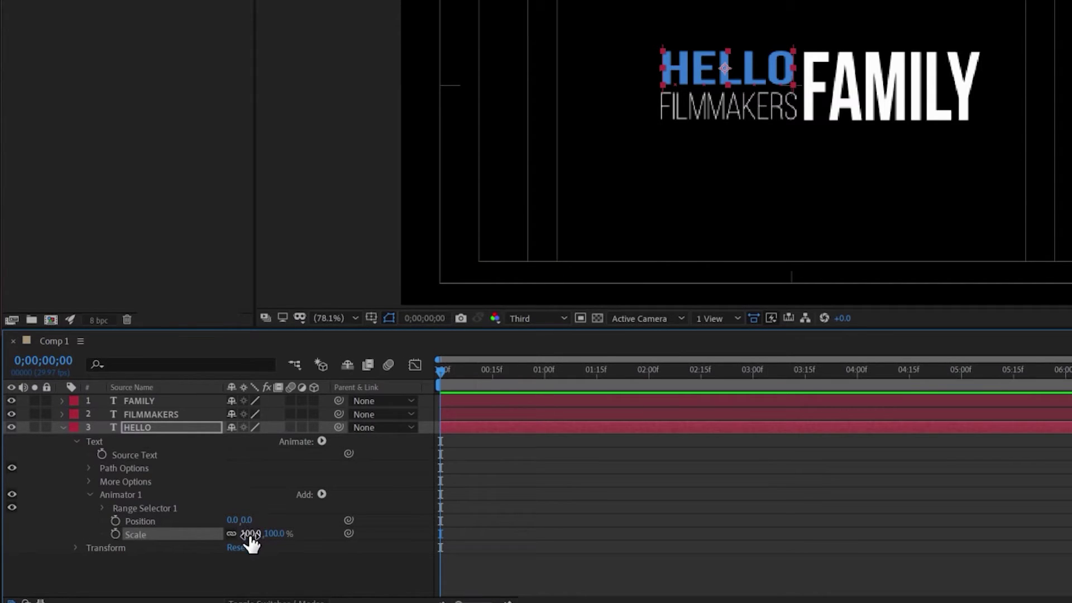
left_click(321, 494)
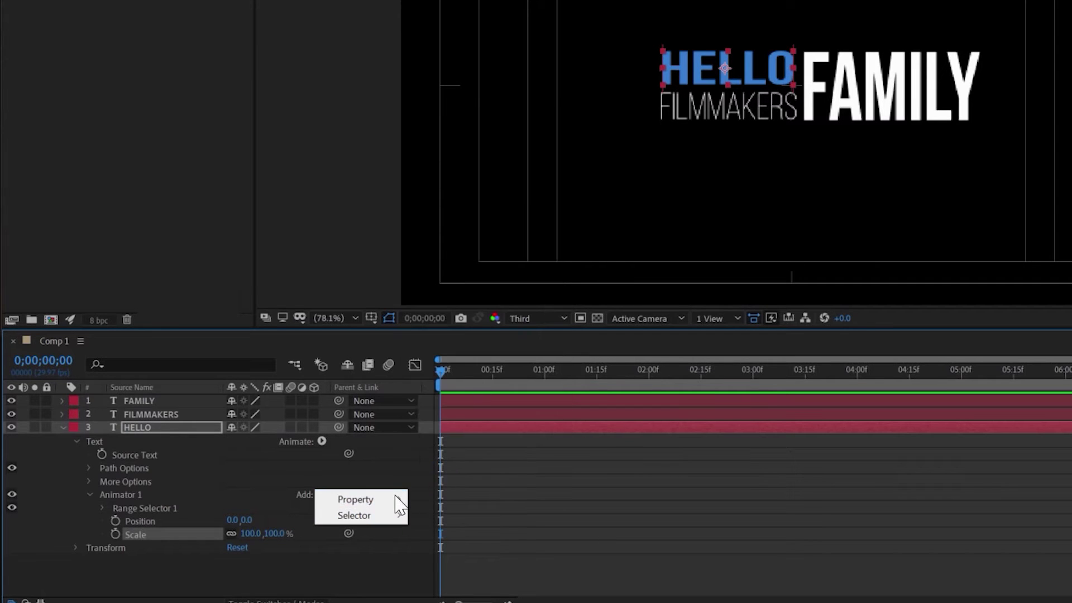
mouse_move(393, 499)
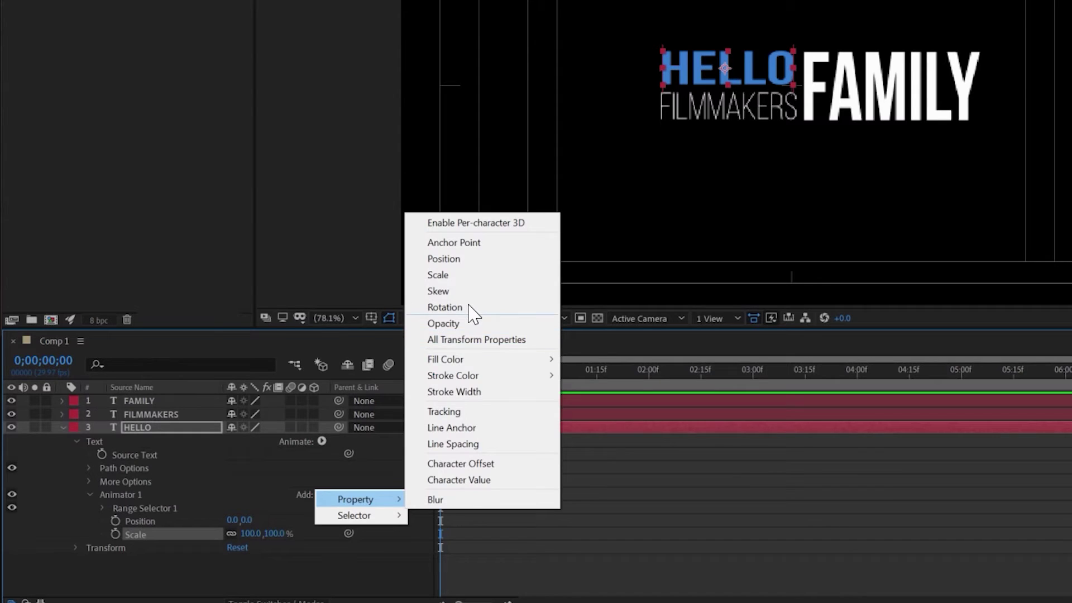
left_click(445, 307)
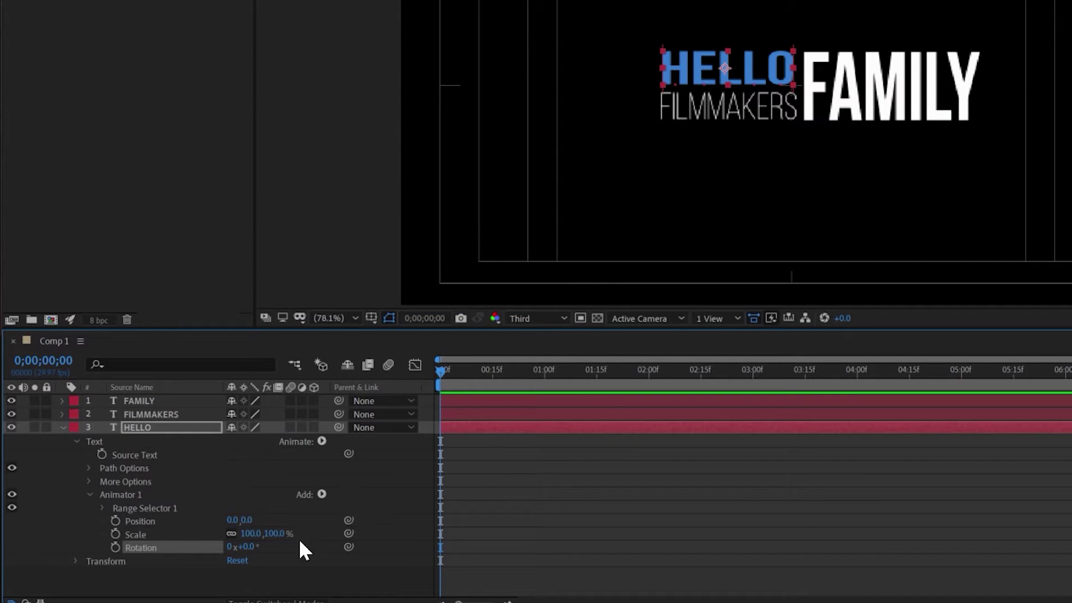
- Set the HELLO animator's Rotation to 35° and its Scale to 0%
left_click(245, 546)
type("40")
key("Return")
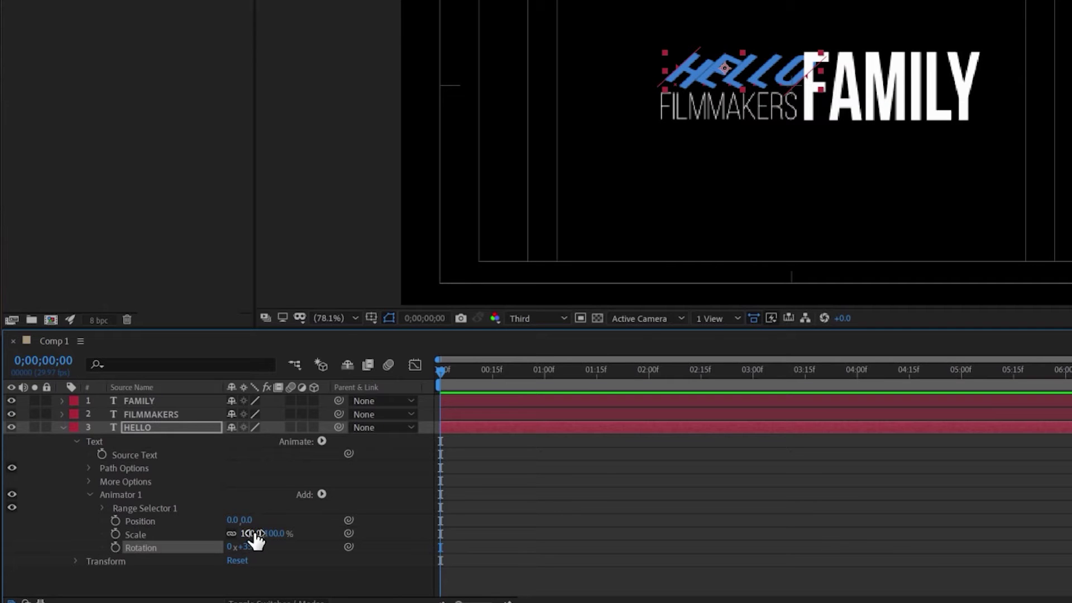
left_click(252, 533)
type("0")
key("Return")
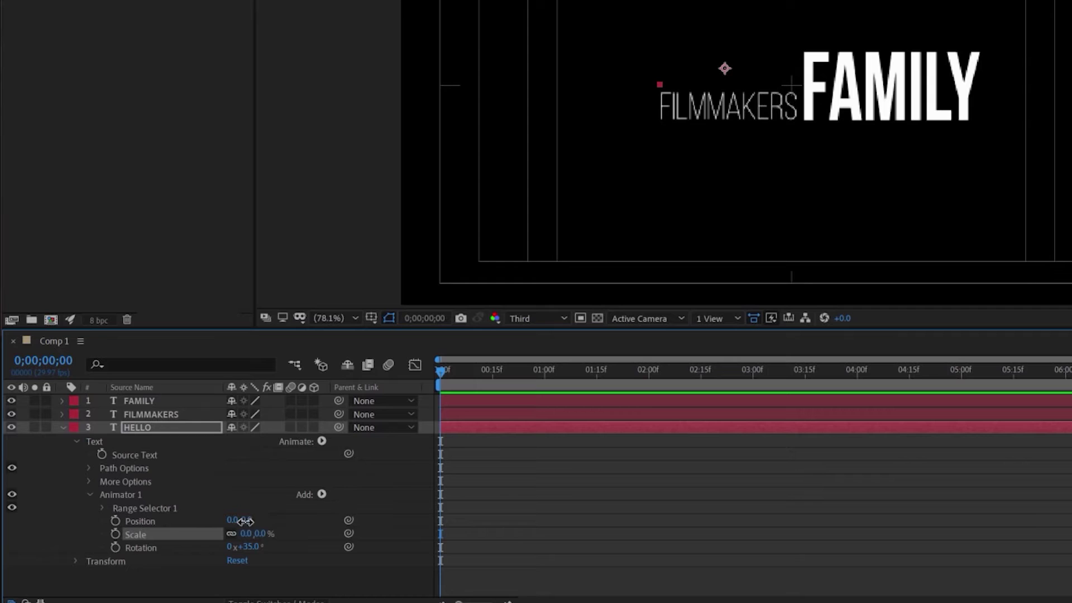
- Set the HELLO animator's vertical Position to 50 and add an Expression selector to it
left_click(249, 520)
type("50")
key("Return")
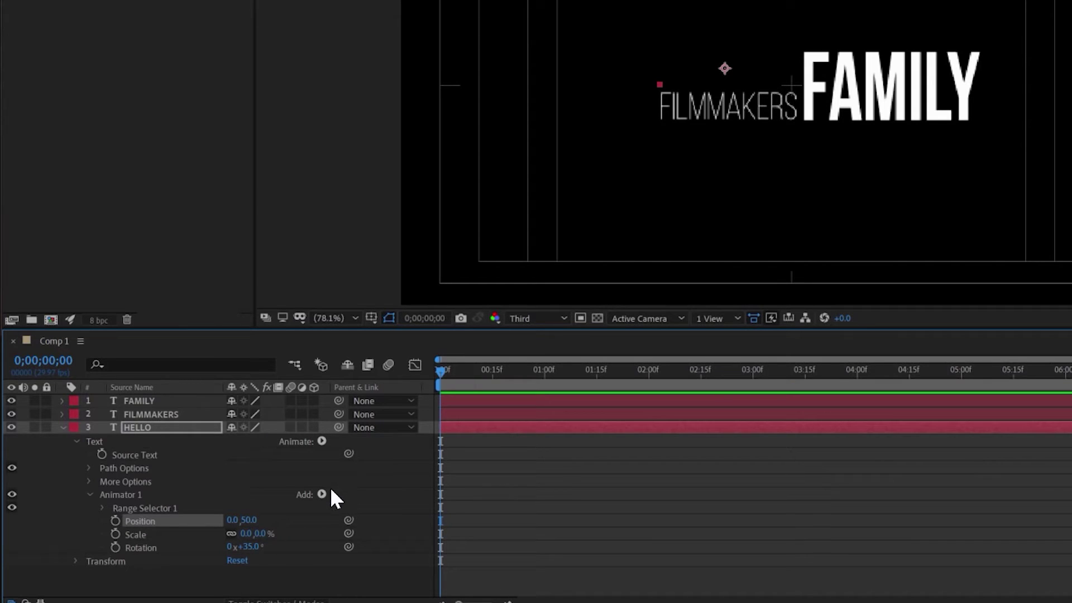
left_click(321, 494)
mouse_move(372, 515)
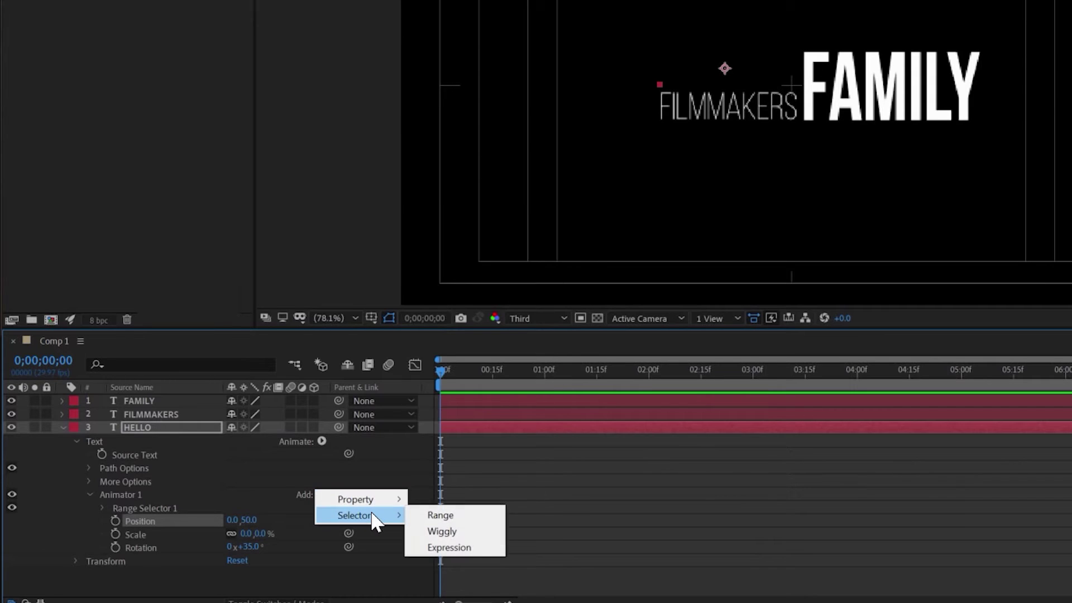
left_click(441, 546)
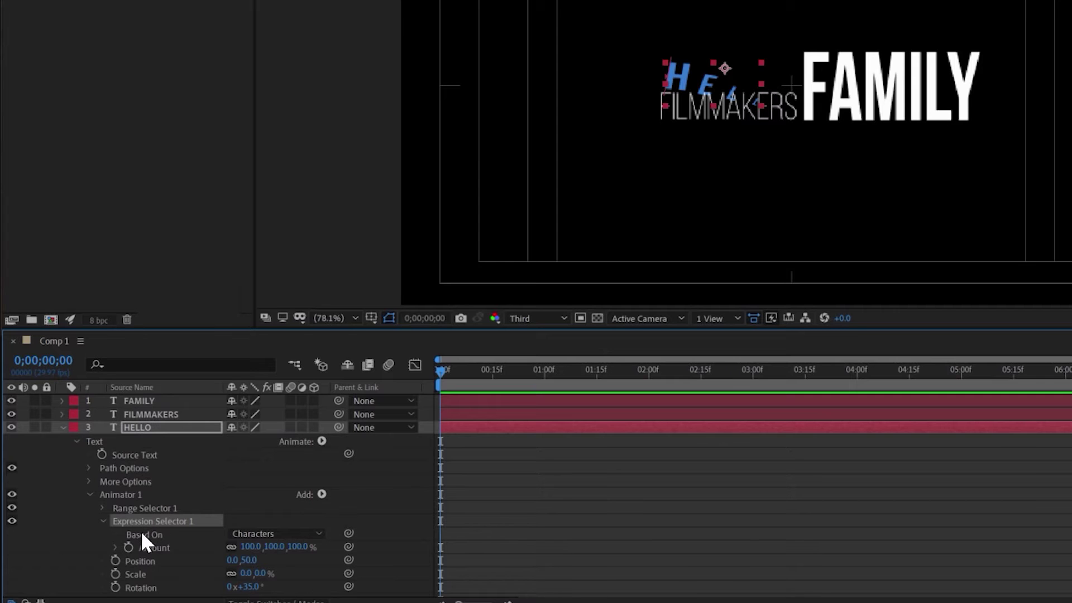
- Replace HELLO's Expression Selector Amount expression with the bounce script (delay=.05, freq=2, amplitude=100, decay=8.0) and copy the script
left_click(116, 547)
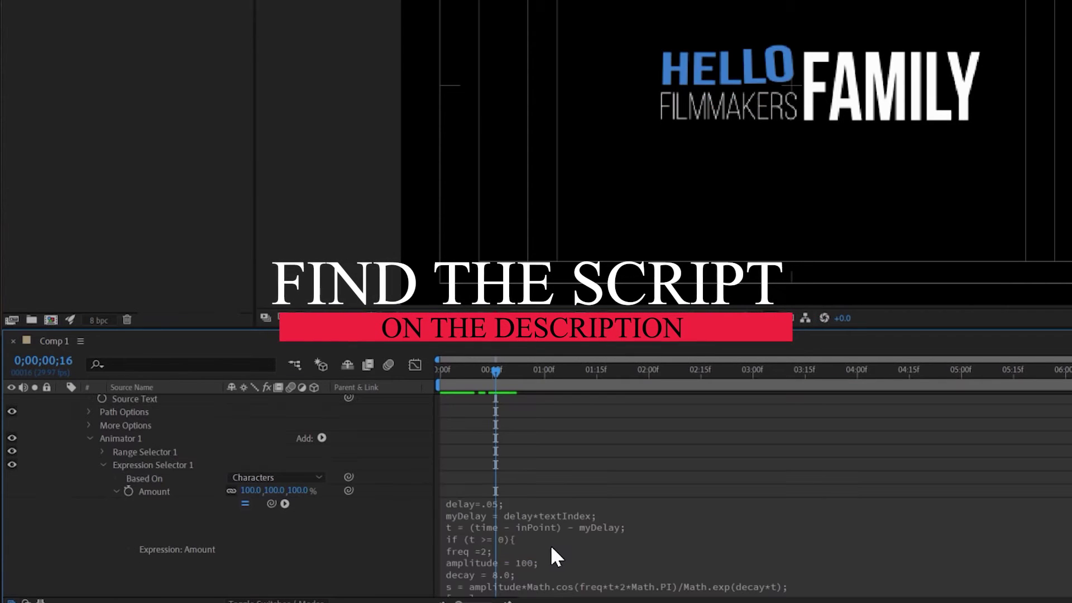
left_click(548, 545)
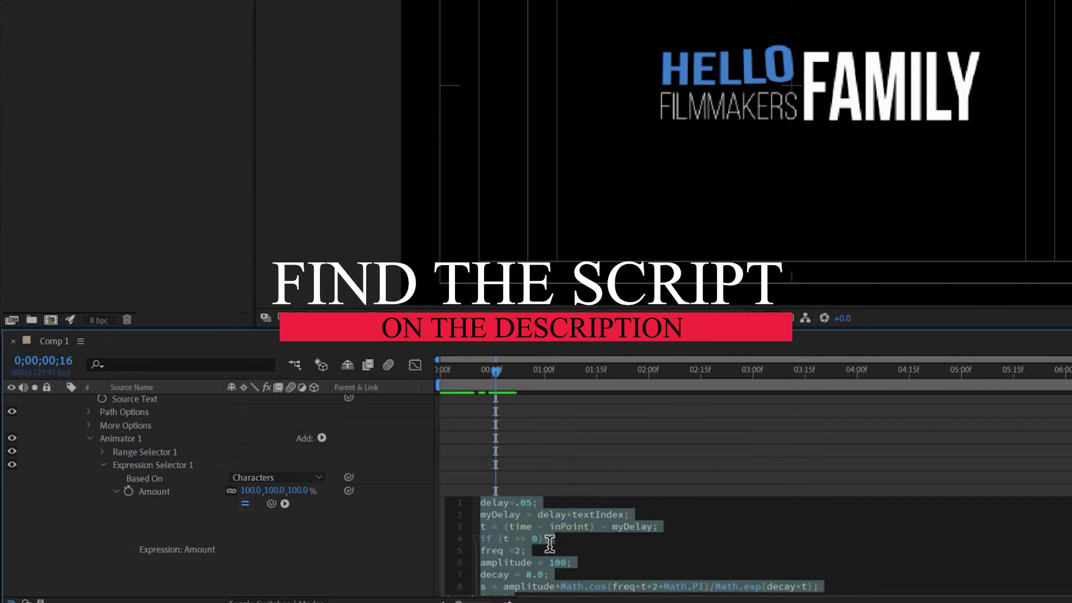
left_click(614, 491)
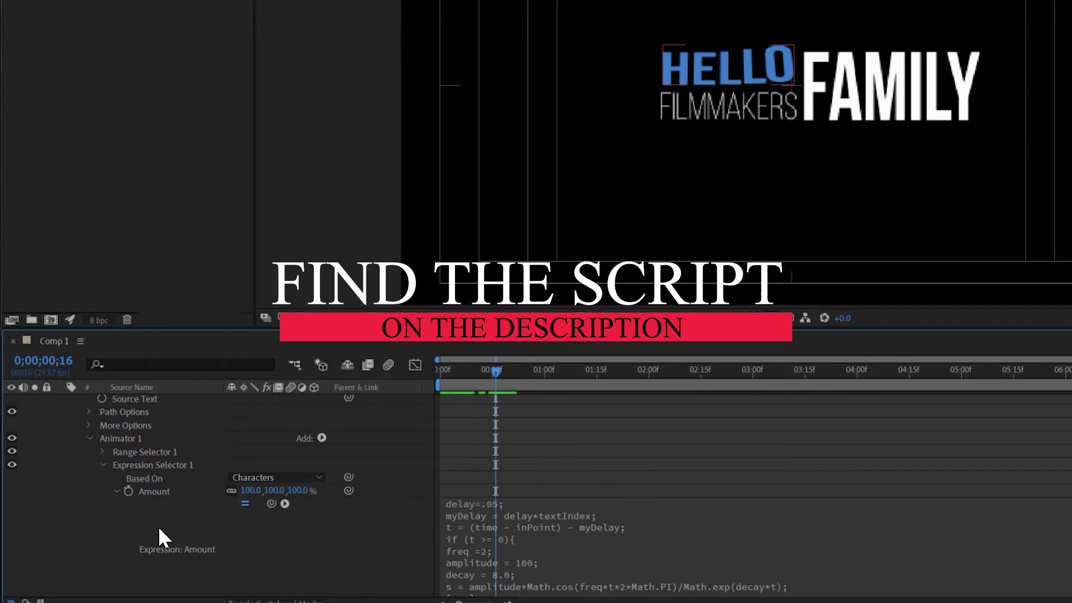
- Add a text animator with the Position and Scale properties to the FILMMAKERS layer
scroll(78, 495, "up", 4)
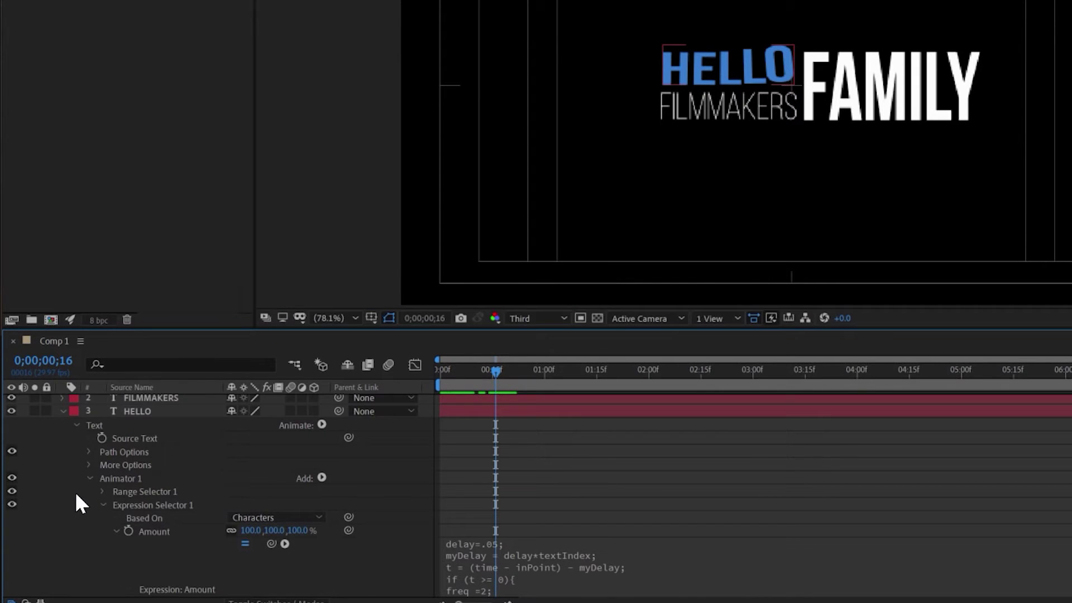
left_click(63, 427)
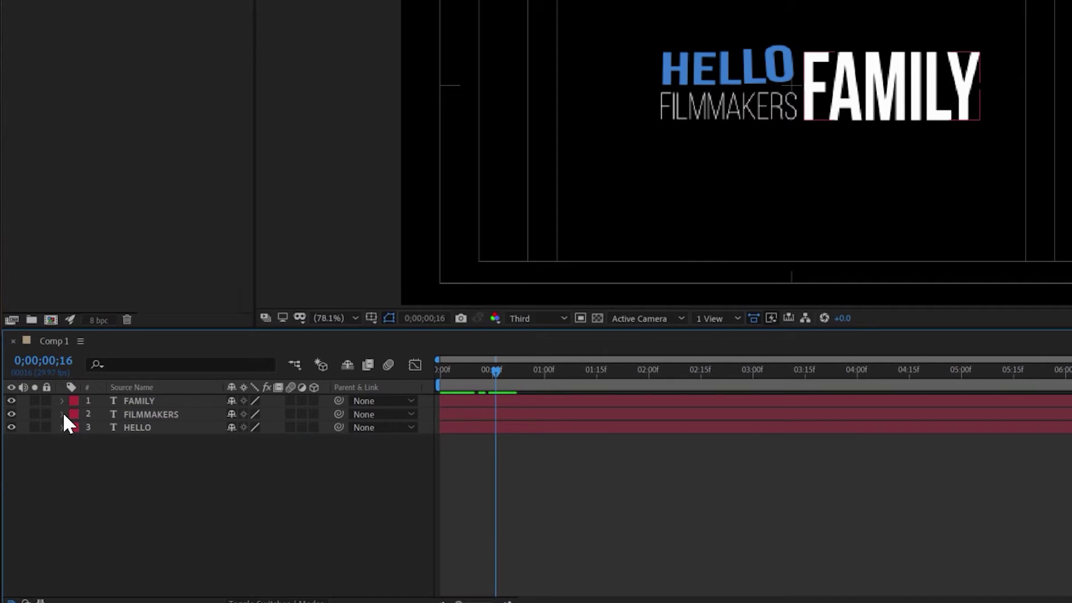
left_click(63, 414)
left_click(62, 414)
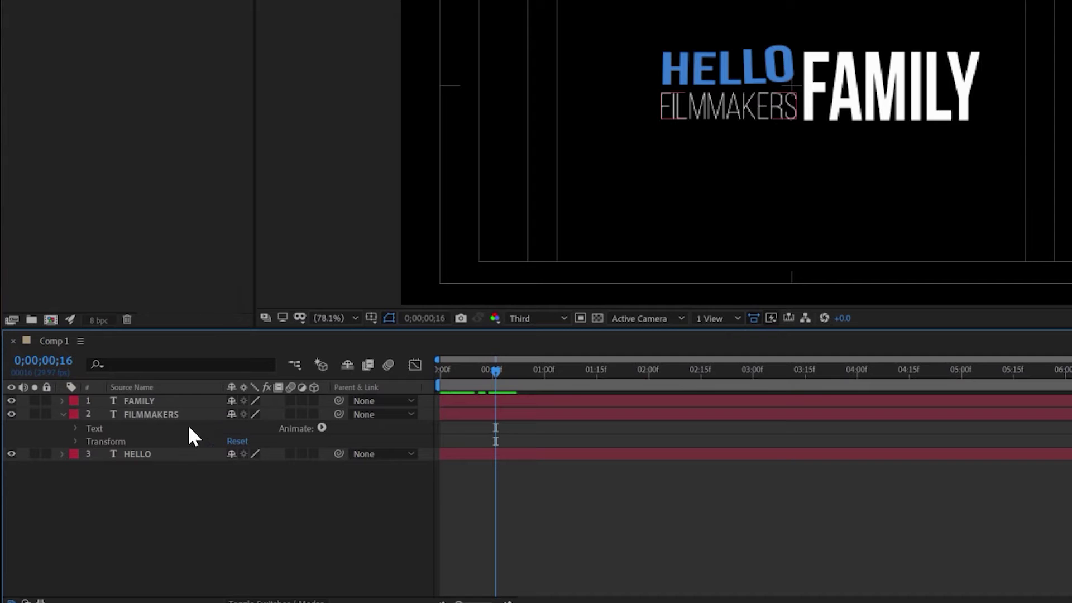
left_click(76, 428)
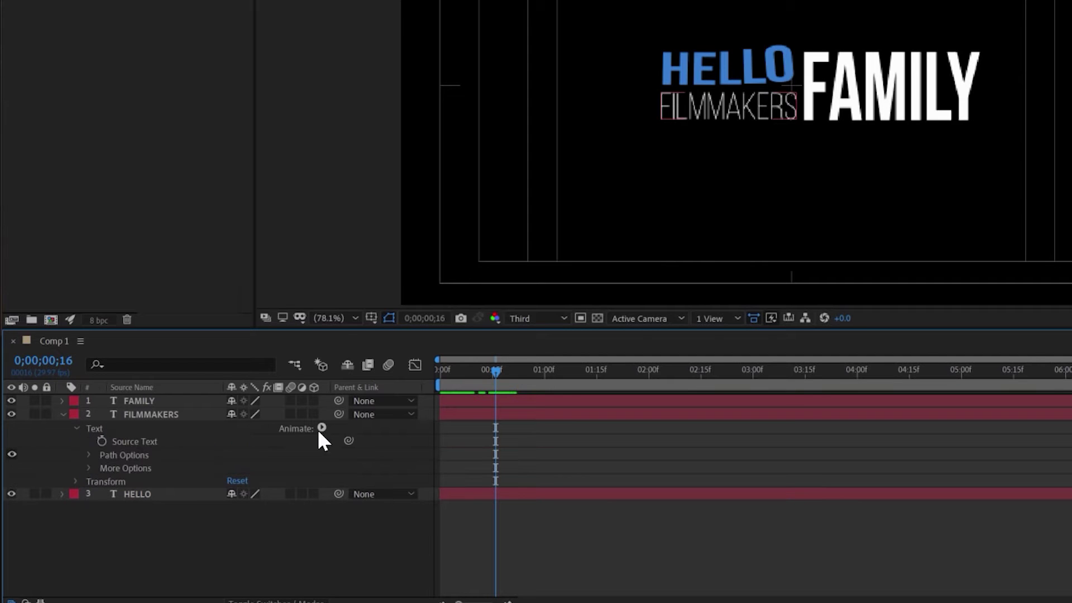
left_click(321, 429)
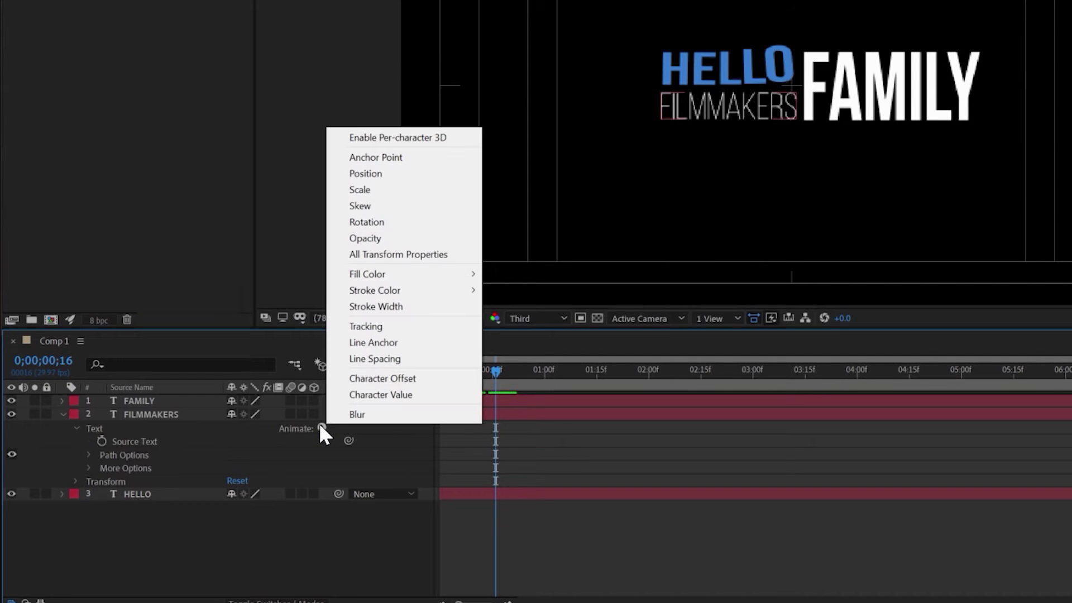
left_click(414, 174)
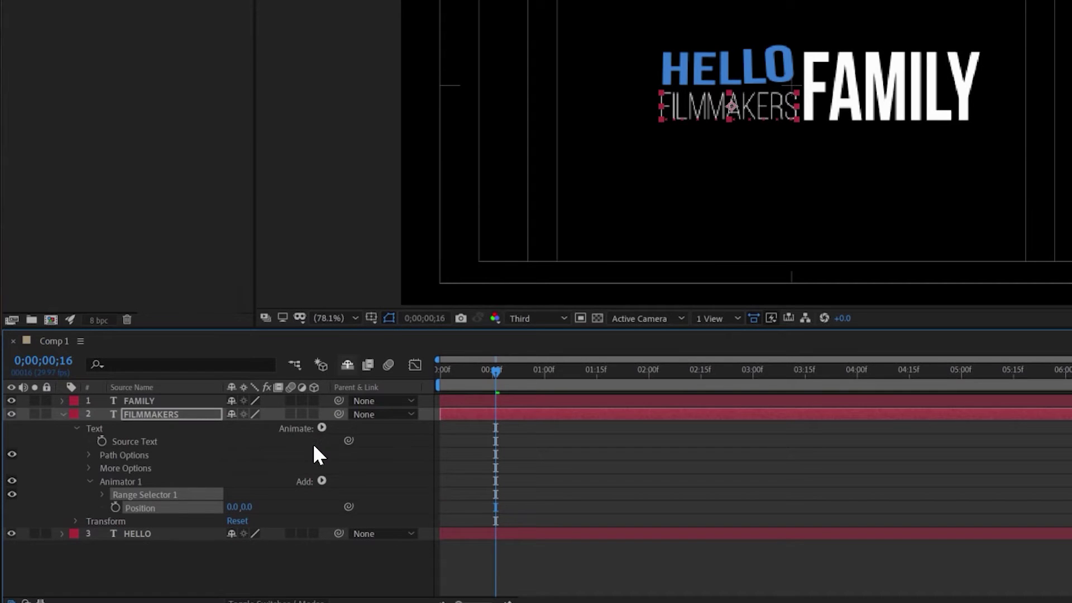
left_click(317, 475)
mouse_move(329, 486)
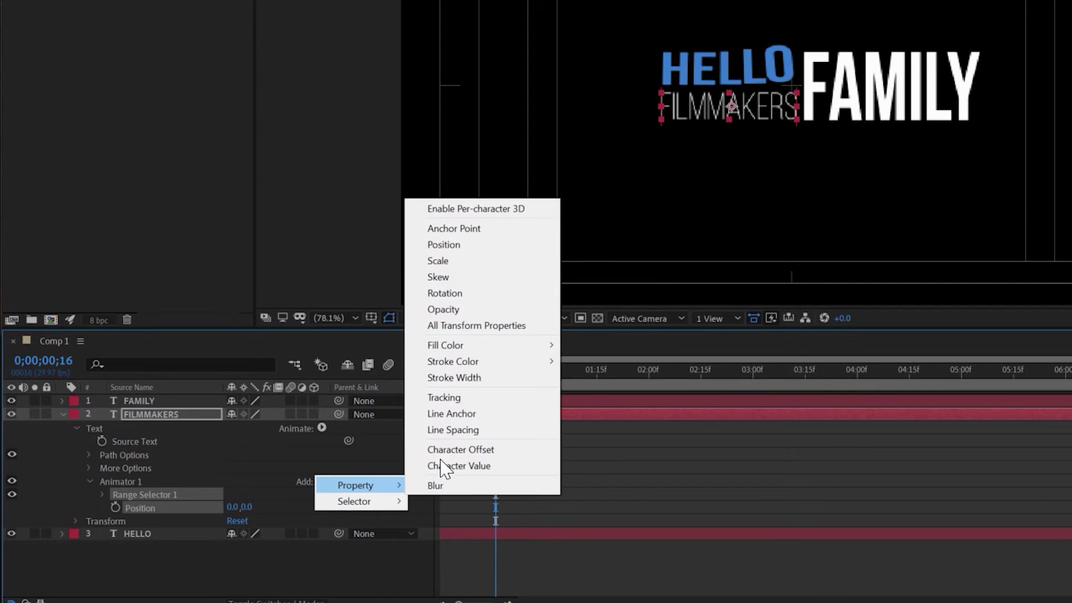
left_click(441, 261)
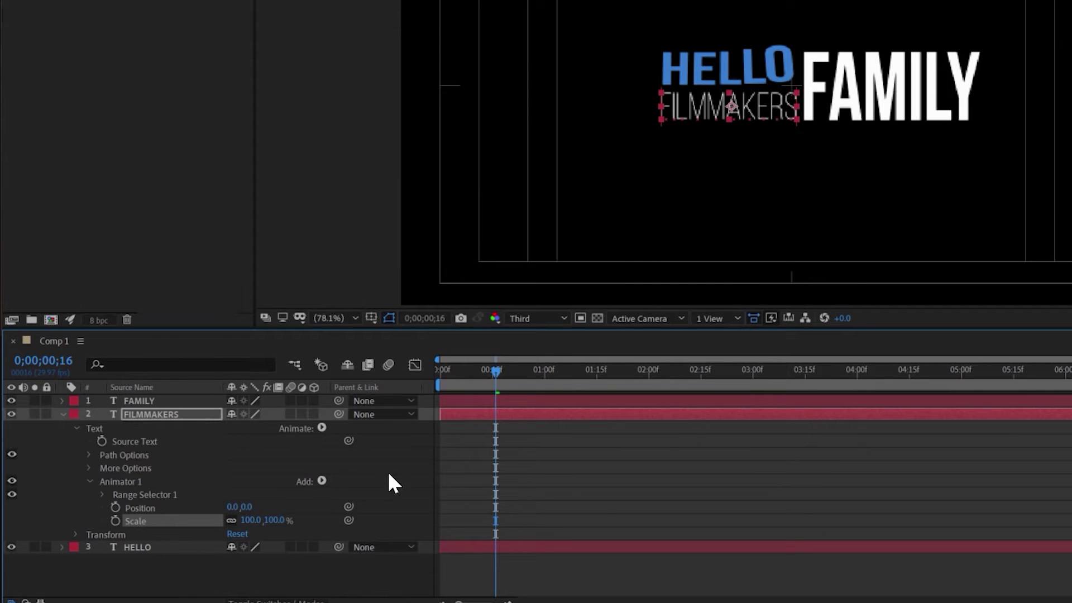
- Set the FILMMAKERS animator's Scale to 0% and its vertical Position to 150
left_click(255, 520)
type("0")
key("Return")
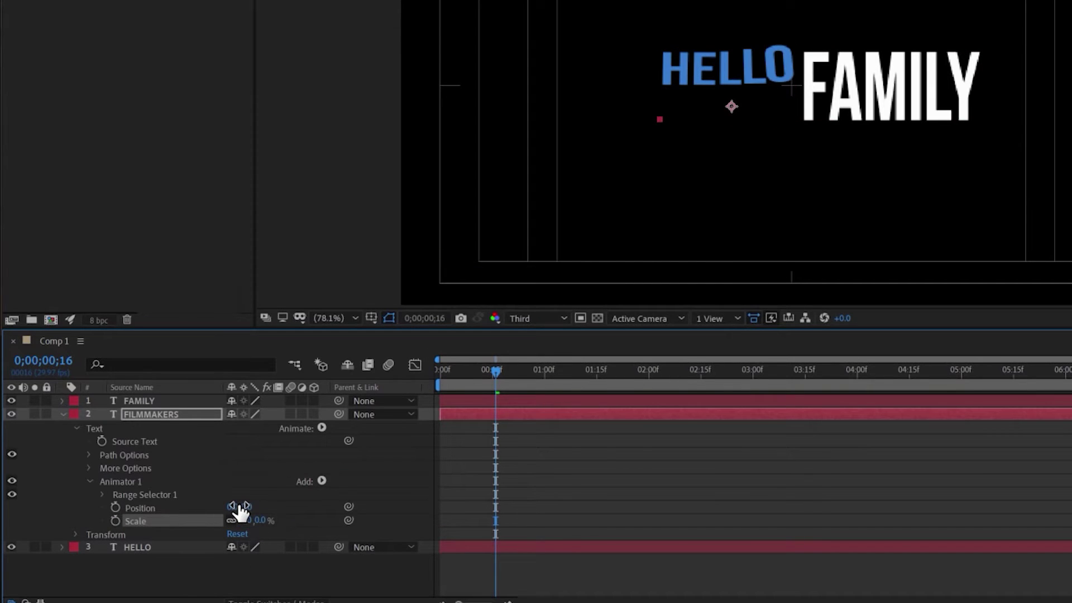
left_click(236, 507)
left_click(264, 505)
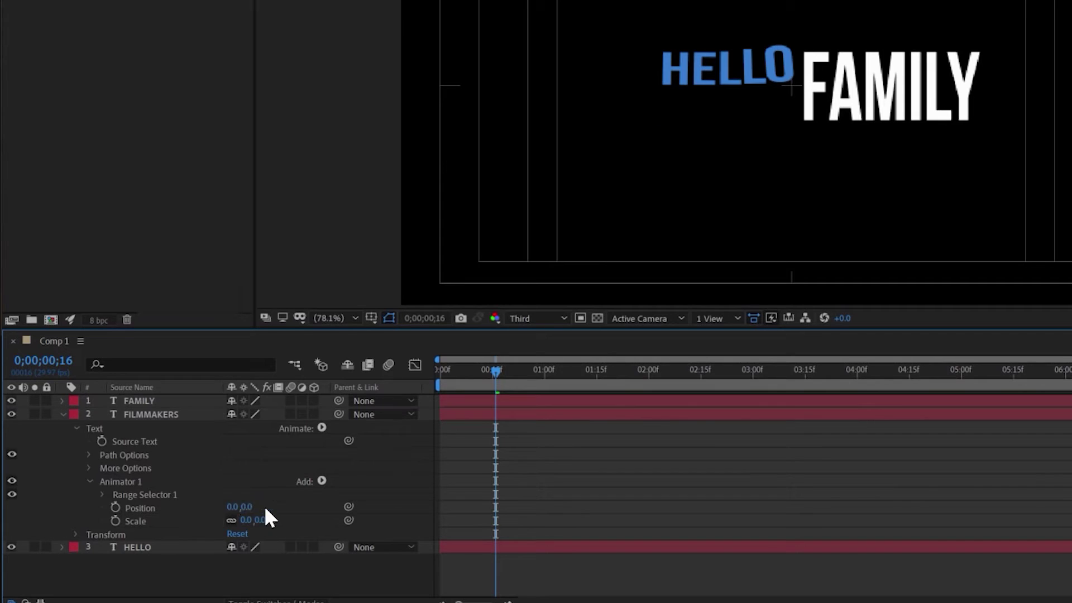
left_click(247, 507)
type("150")
key("Return")
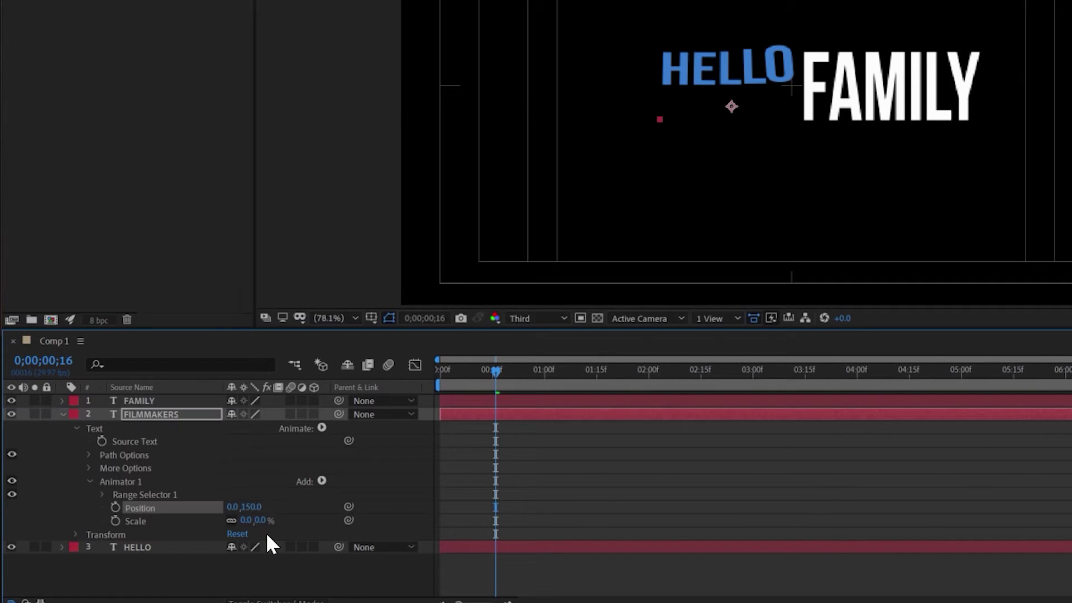
- Add an Expression selector to the FILMMAKERS text animator
left_click(320, 482)
mouse_move(368, 502)
left_click(429, 534)
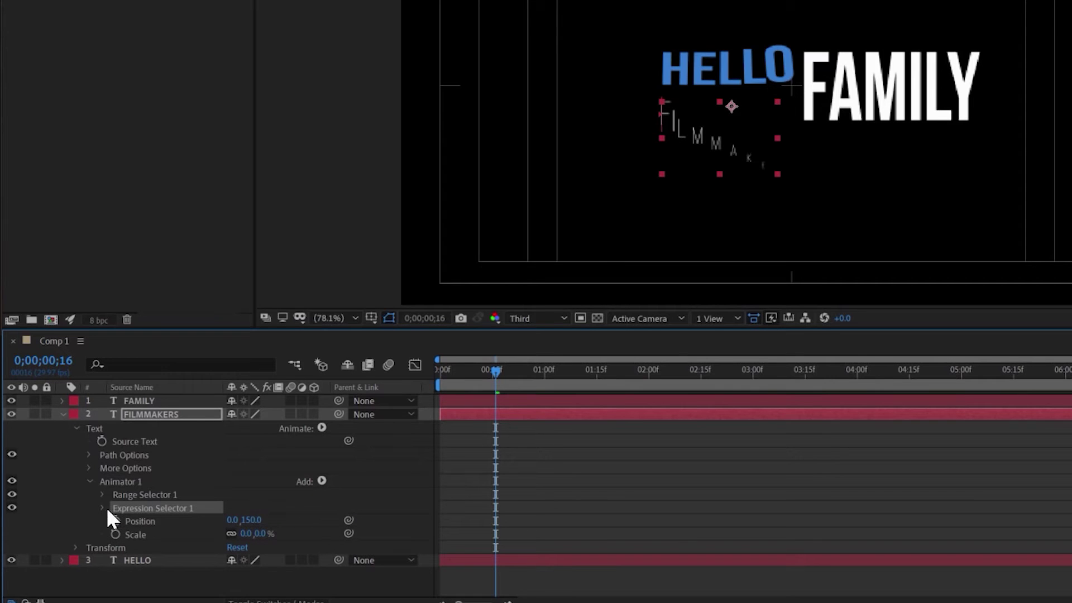
- Replace the Amount expression of FILMMAKERS' Expression Selector with the bounce script copied from HELLO
left_click(104, 508)
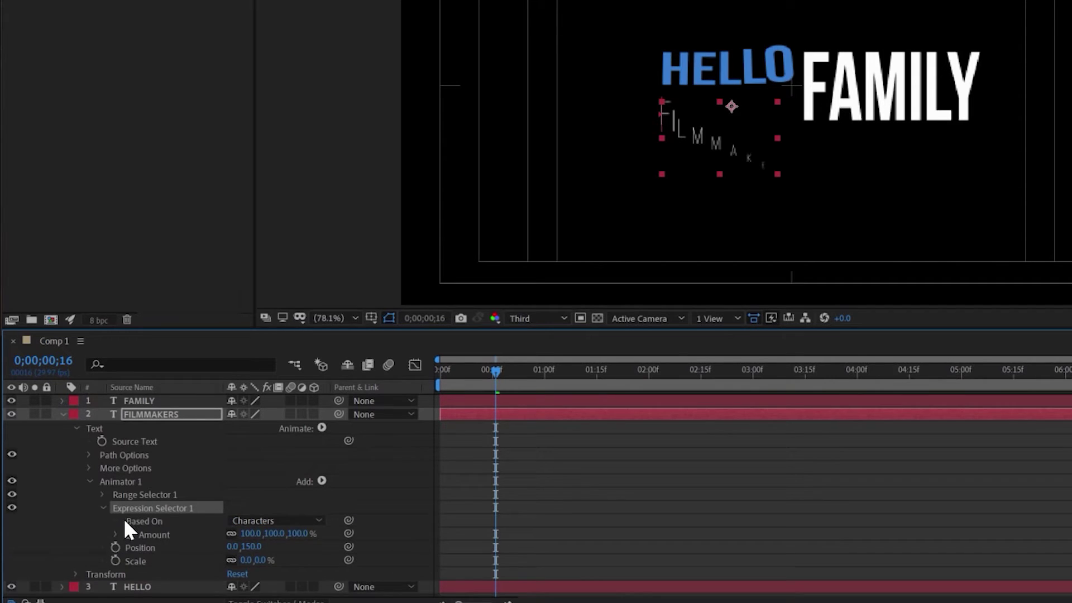
left_click(116, 533)
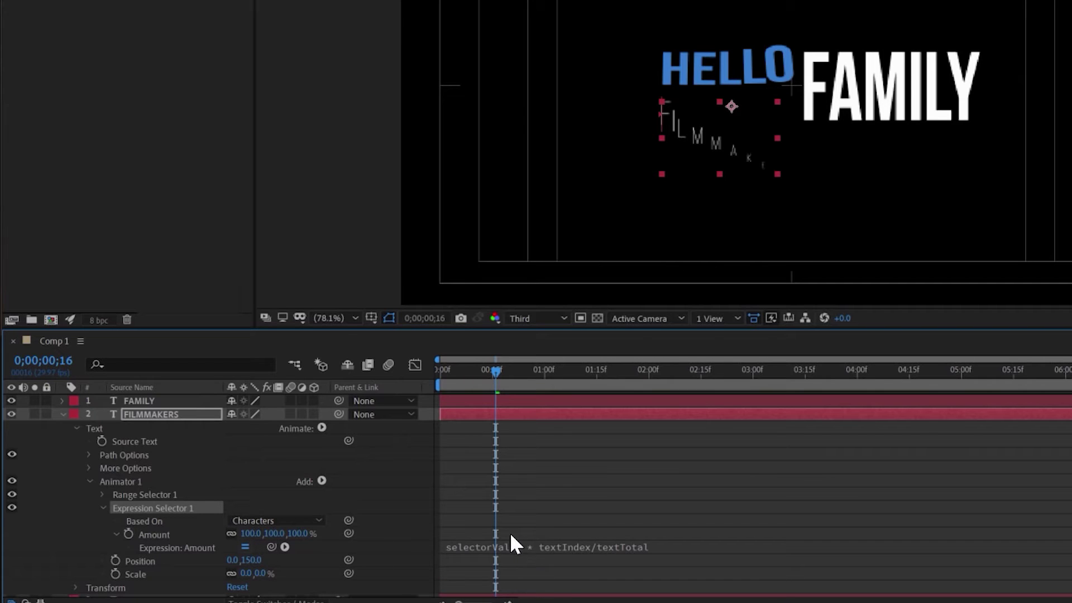
left_click(498, 546)
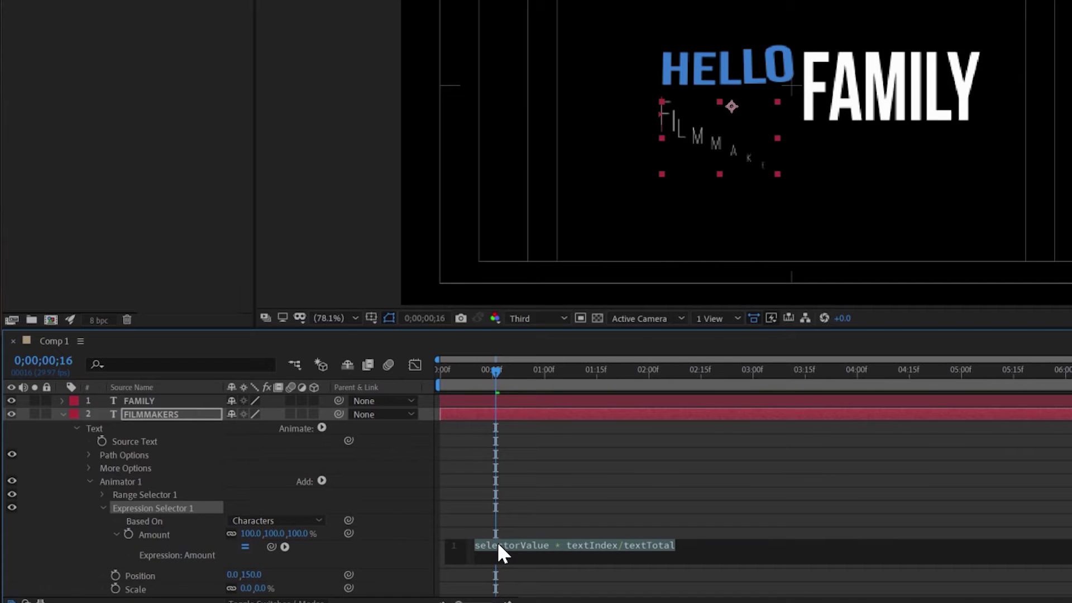
key("ctrl+v")
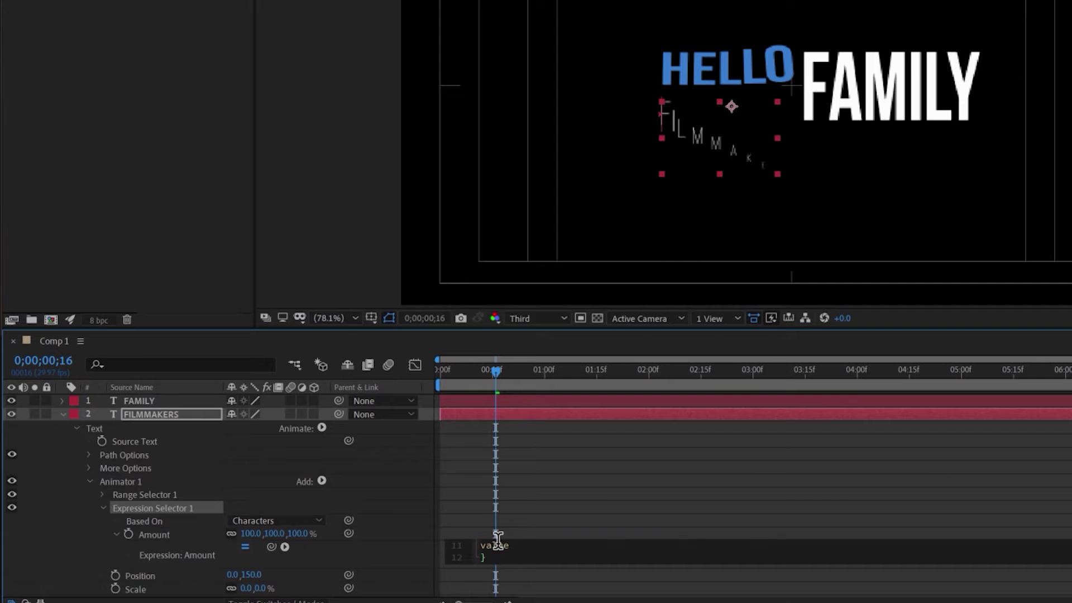
left_click(516, 531)
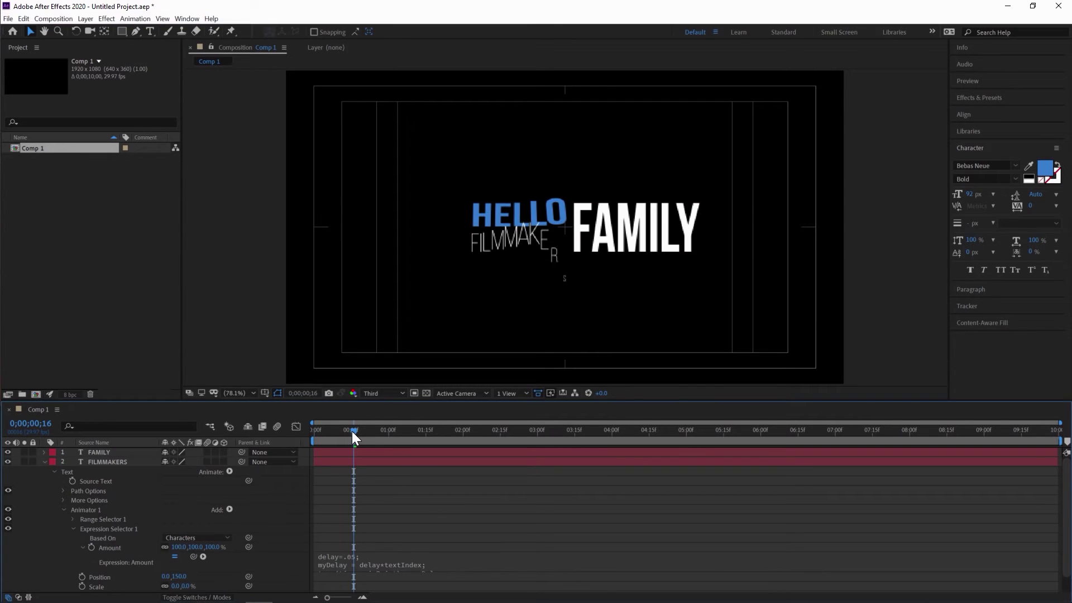
- Delay the FILMMAKERS layer to start about 9 frames in and preview the animation from the beginning
left_click_drag(351, 431, 376, 439)
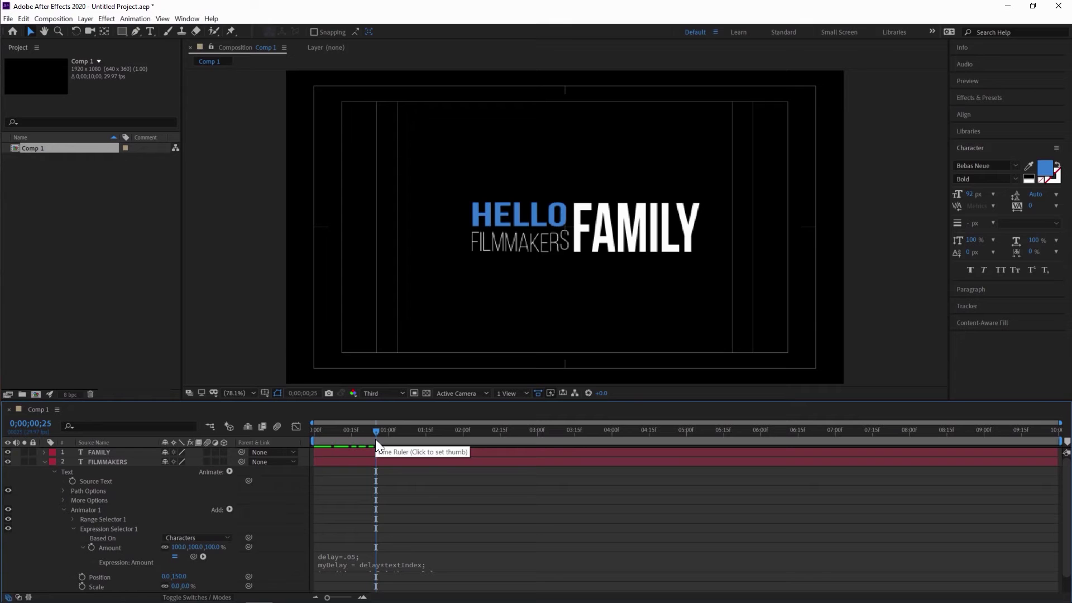
left_click(335, 462)
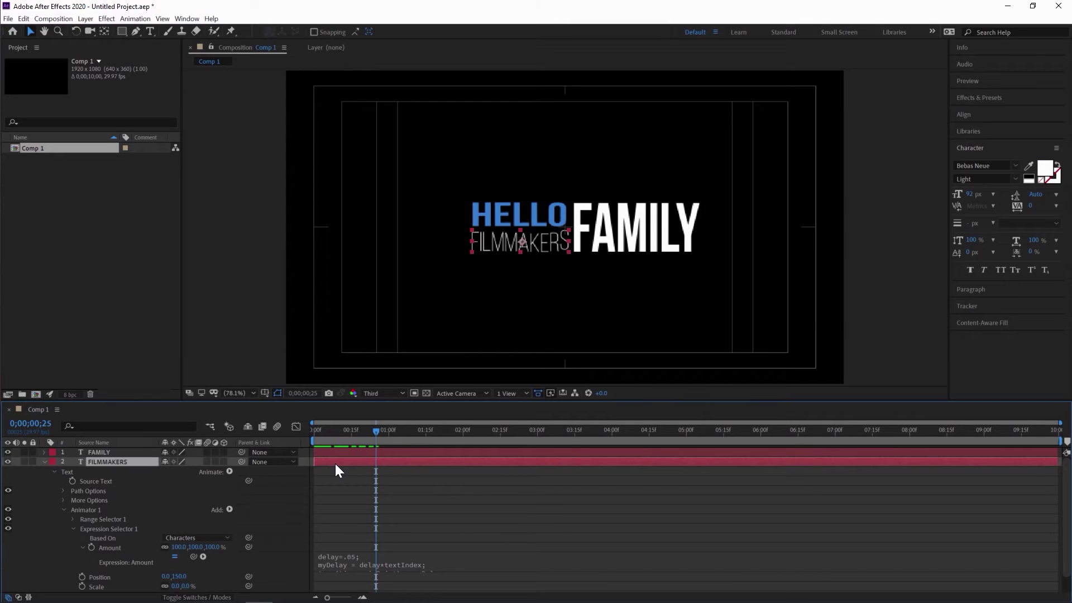
left_click_drag(335, 463, 358, 462)
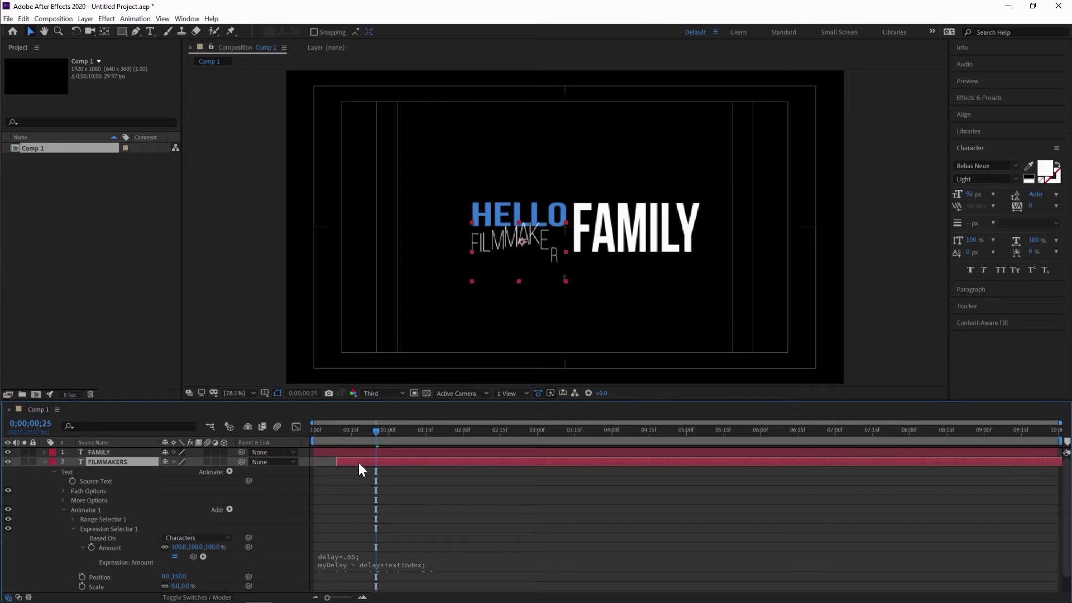
left_click_drag(376, 432, 287, 436)
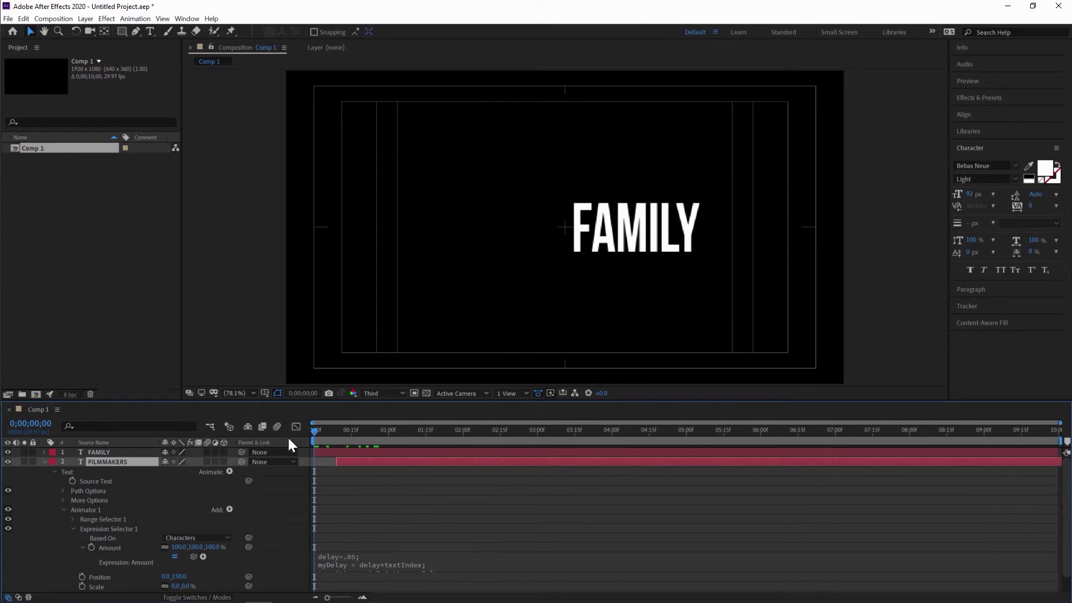
key("space")
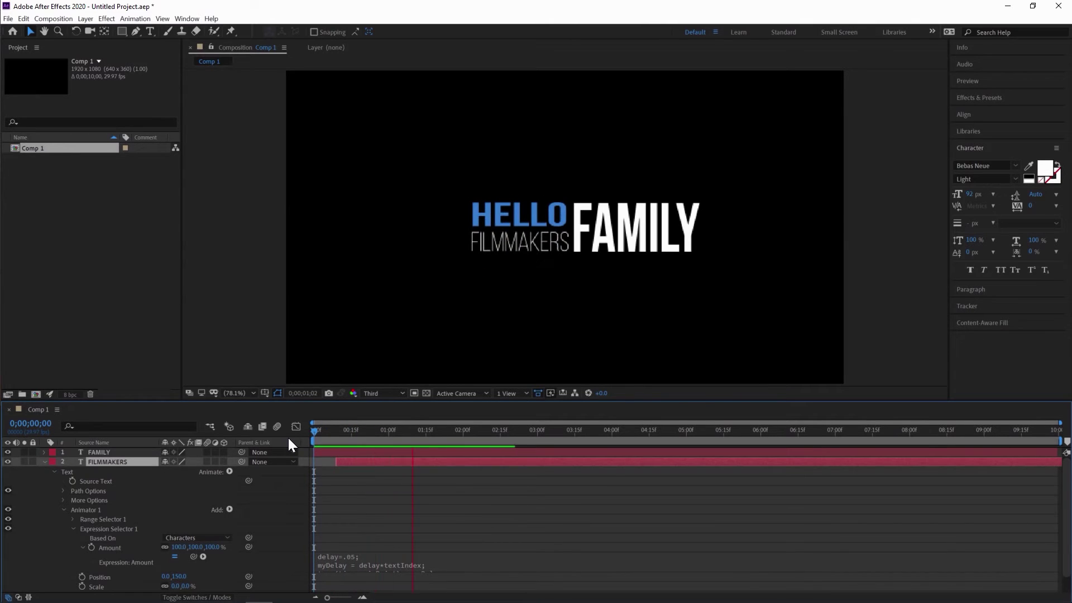
key("space")
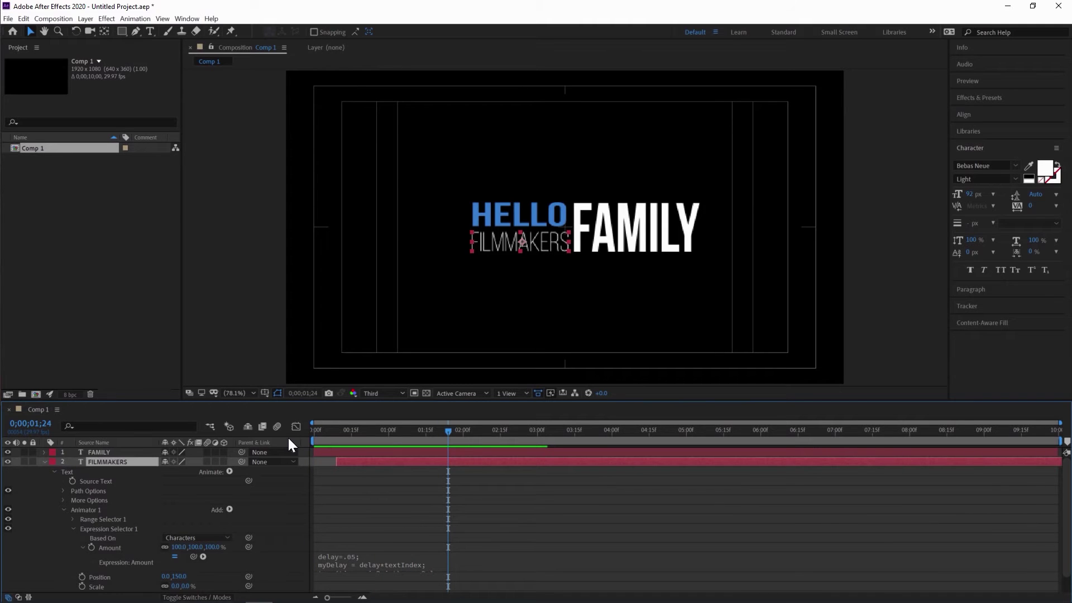
- Adjust the FILMMAKERS layer to start about 16 frames in, previewing its timing against HELLO
left_click_drag(353, 461, 382, 461)
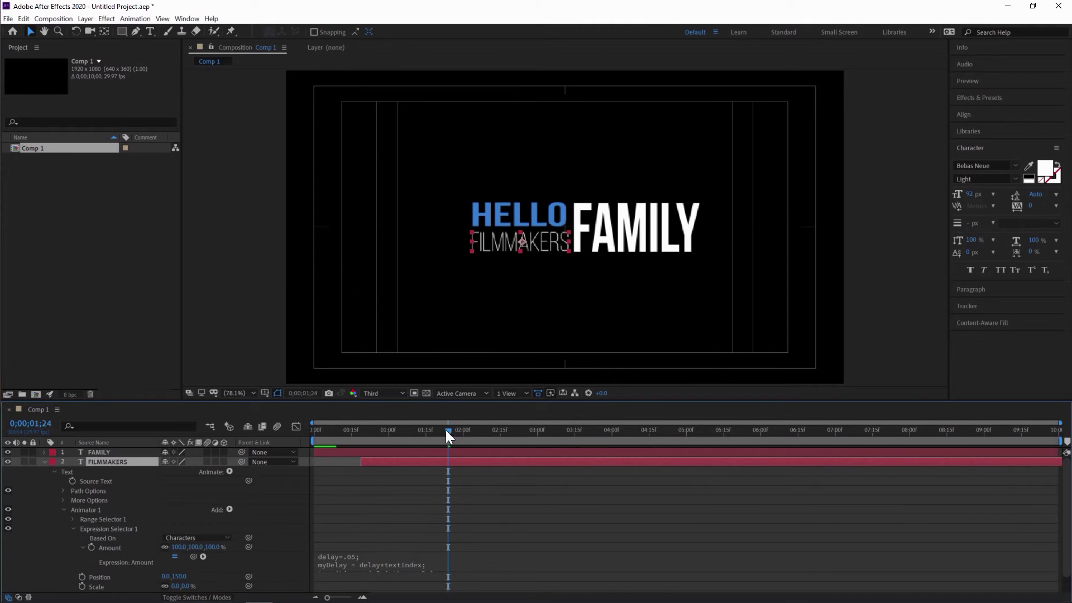
key("space")
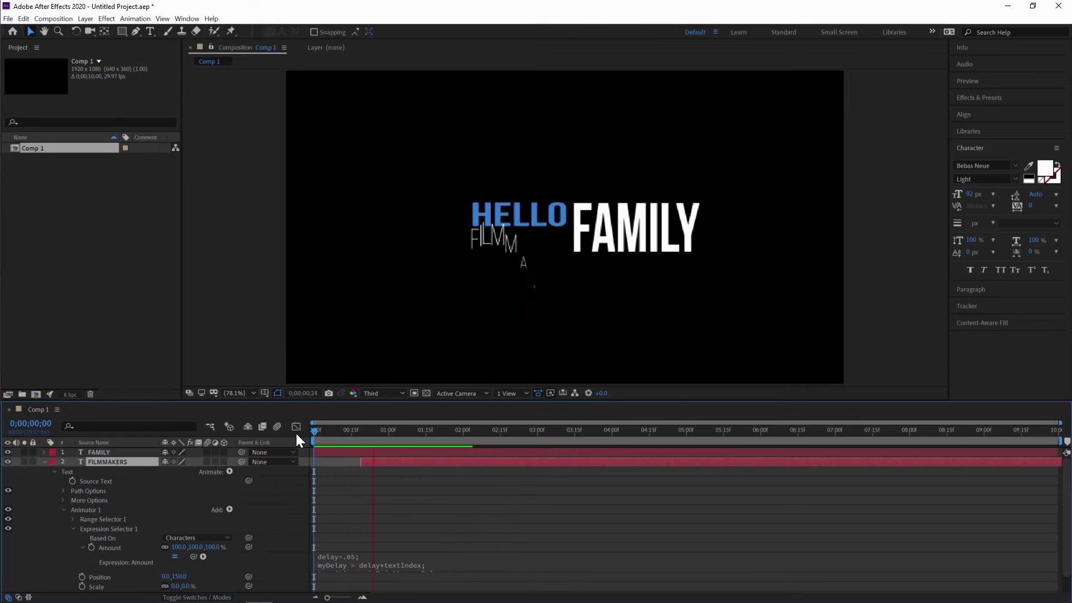
key("space")
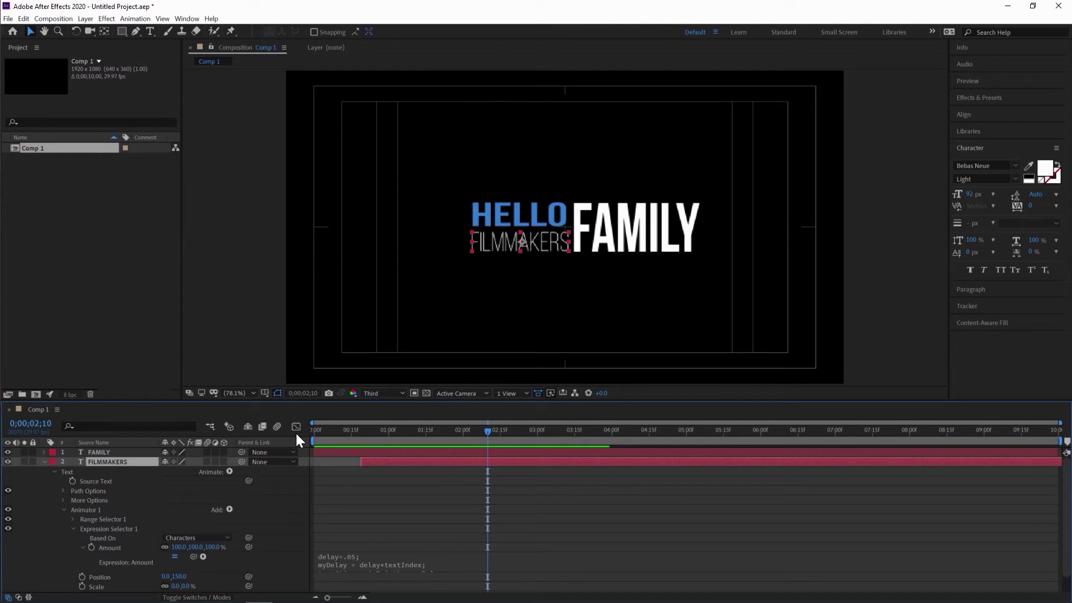
left_click_drag(366, 464, 362, 463)
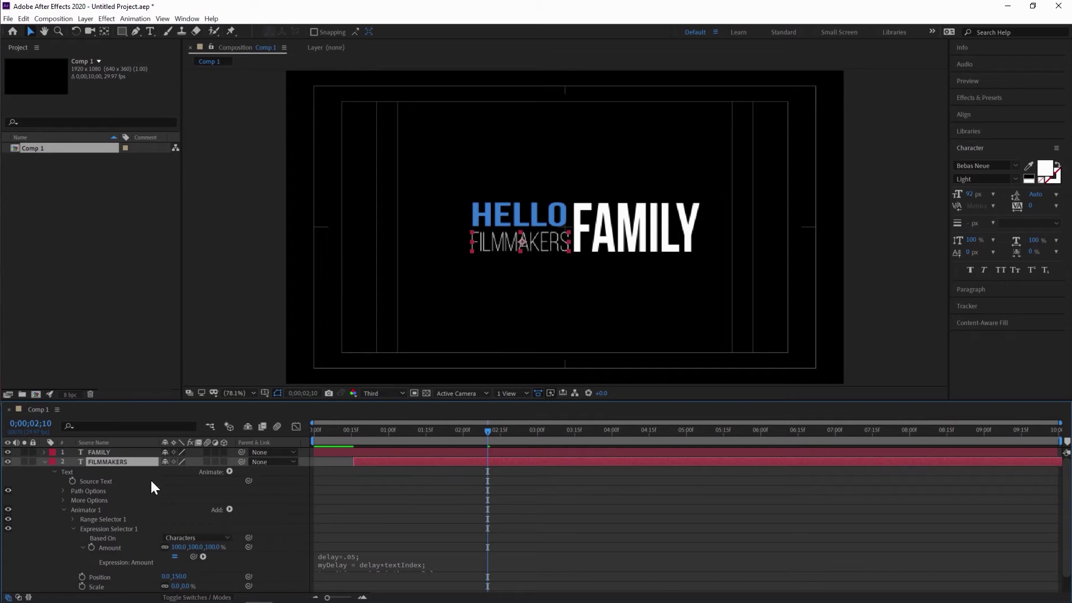
- Enable Position keyframing on the FAMILY layer at 0;00;02;10
left_click(44, 462)
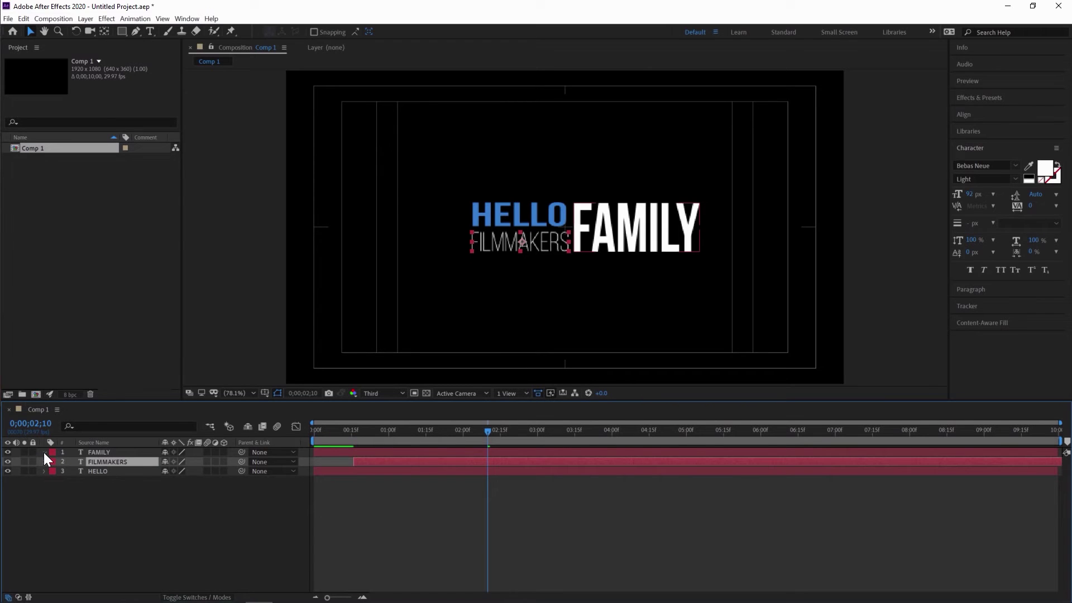
left_click(44, 453)
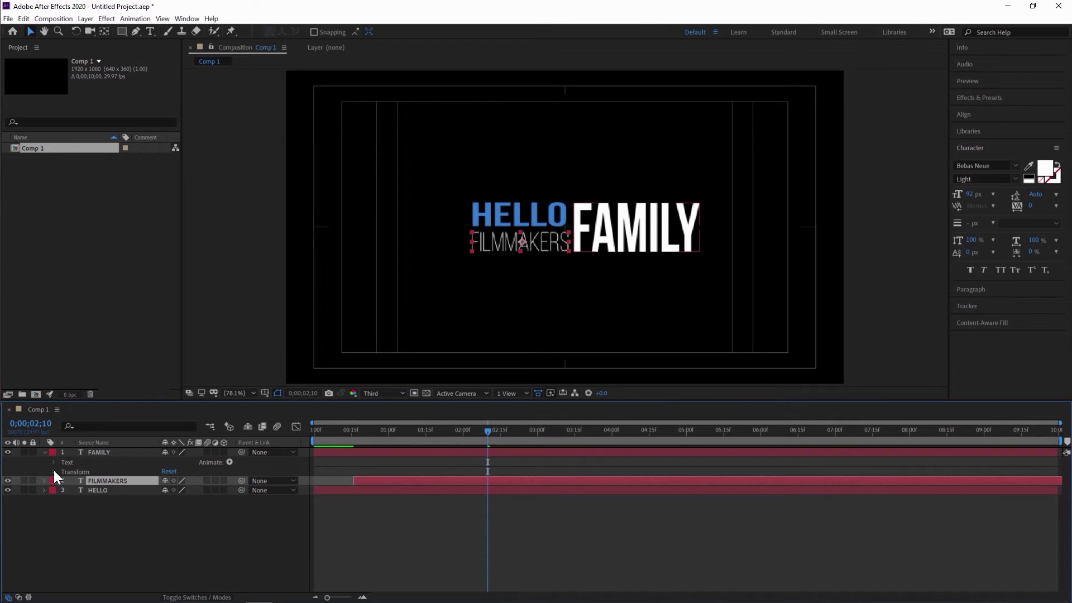
left_click(54, 471)
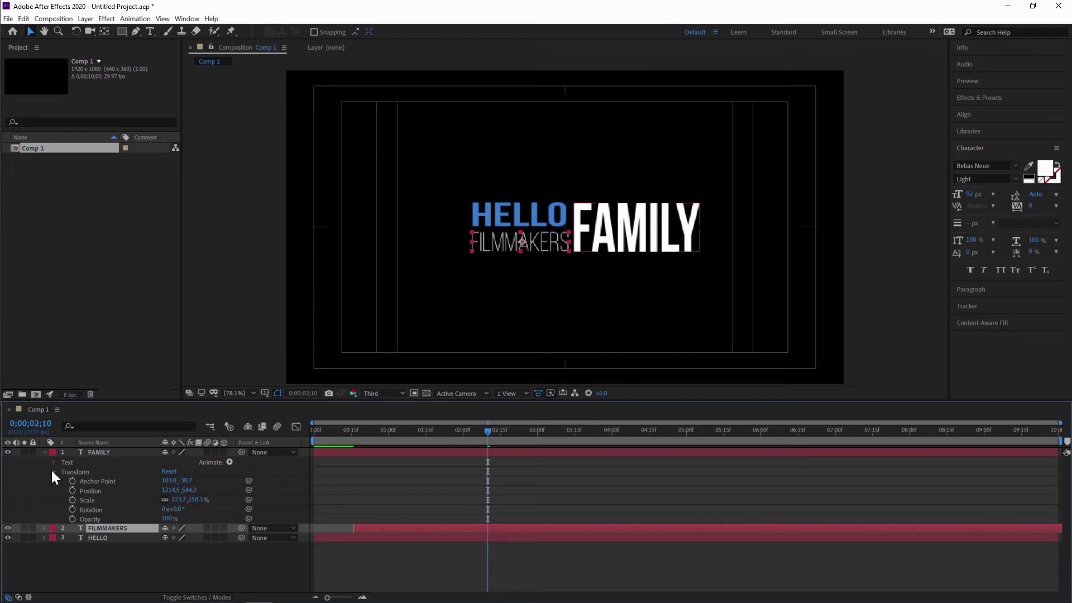
left_click(71, 490)
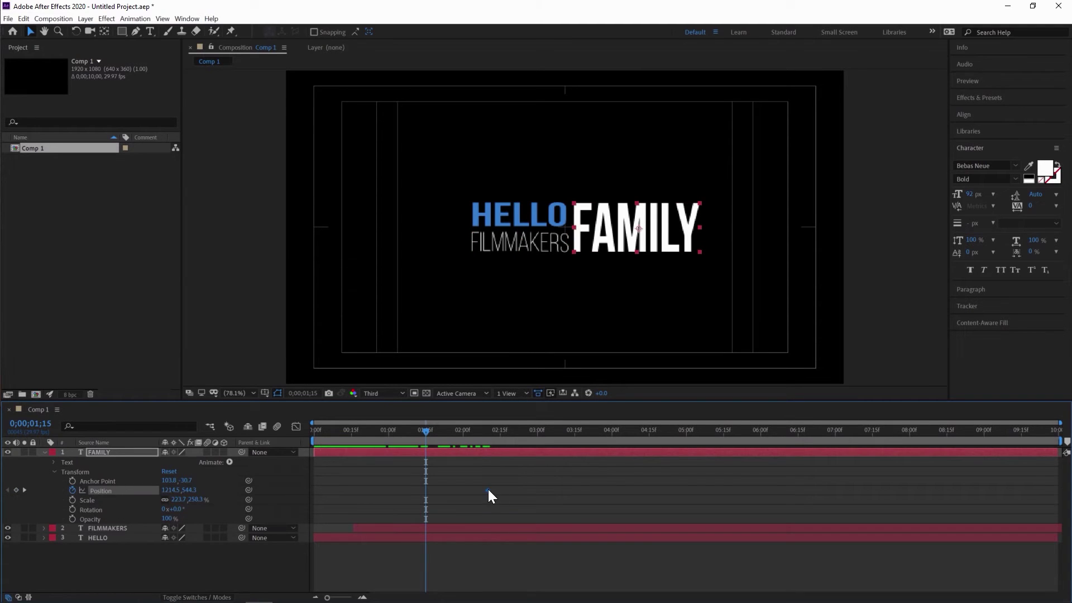
- Move FAMILY's end Position keyframe to about 0;00;02;02, set its X Position to -271.5 at 0;00;01;15, and check the slide-in
left_click_drag(488, 490, 443, 490)
left_click_drag(443, 490, 467, 490)
left_click_drag(466, 490, 467, 490)
left_click_drag(171, 495, 85, 495)
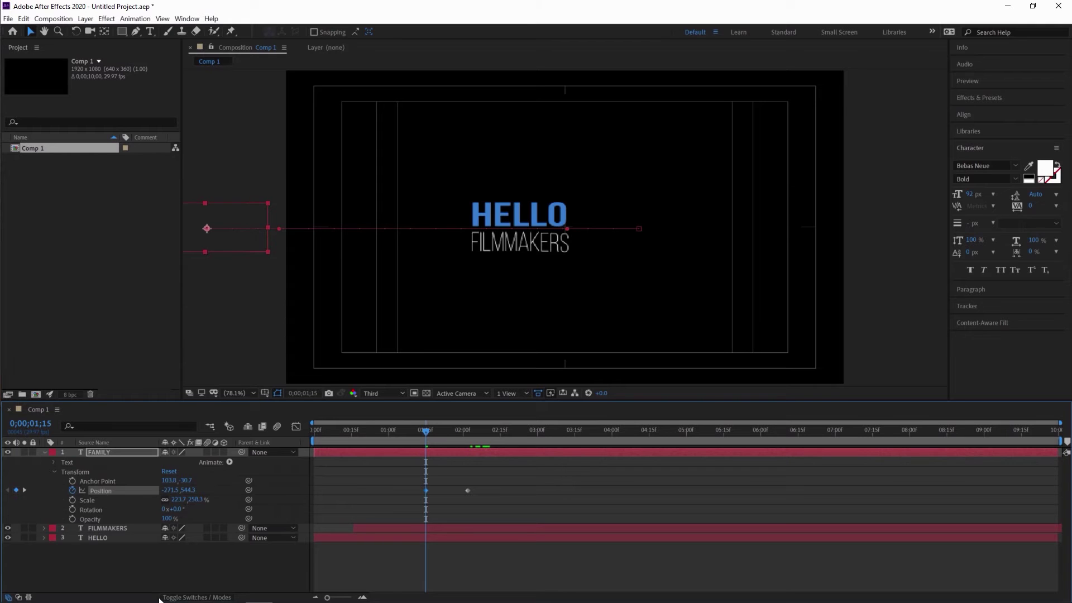
left_click_drag(424, 430, 478, 435)
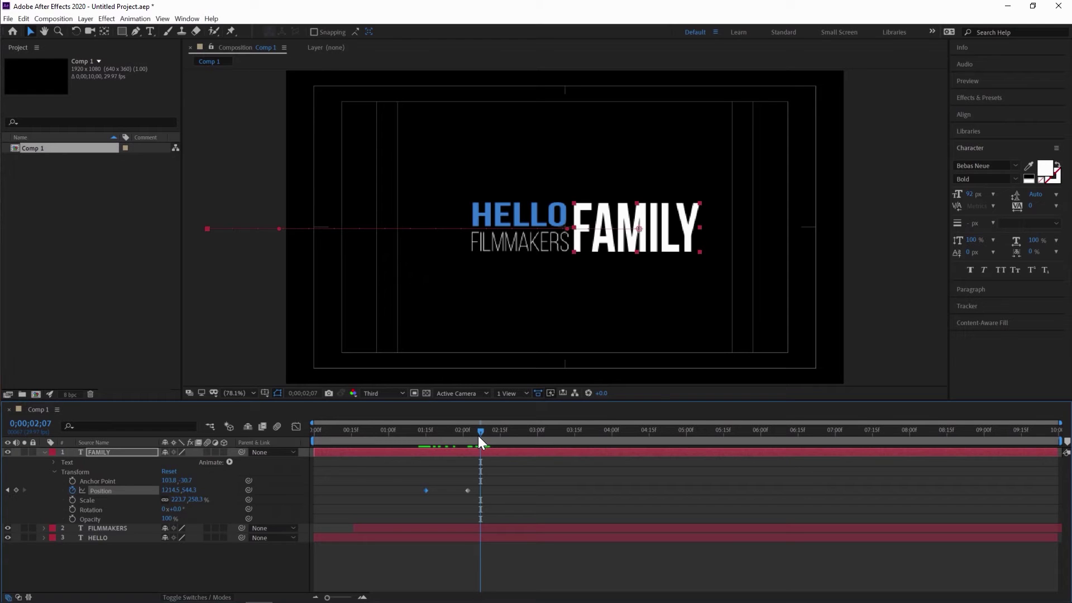
- Turn on motion blur for the FAMILY, FILMMAKERS and HELLO layers and check the frames around 0;00;02;10
left_click(207, 452)
left_click_drag(206, 528, 206, 539)
mouse_move(478, 431)
left_mouse_down()
mouse_move(397, 440)
mouse_move(483, 445)
left_mouse_up()
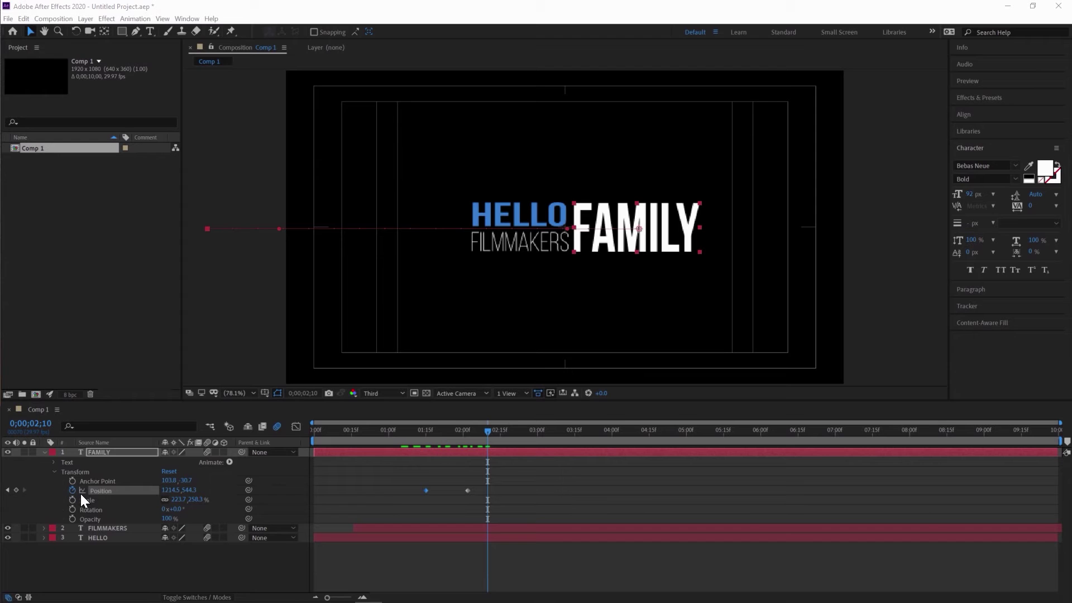
- Add an expression to FAMILY's Position and paste the bounce script with amp .1, freq 2 and decay 8
left_click(99, 490)
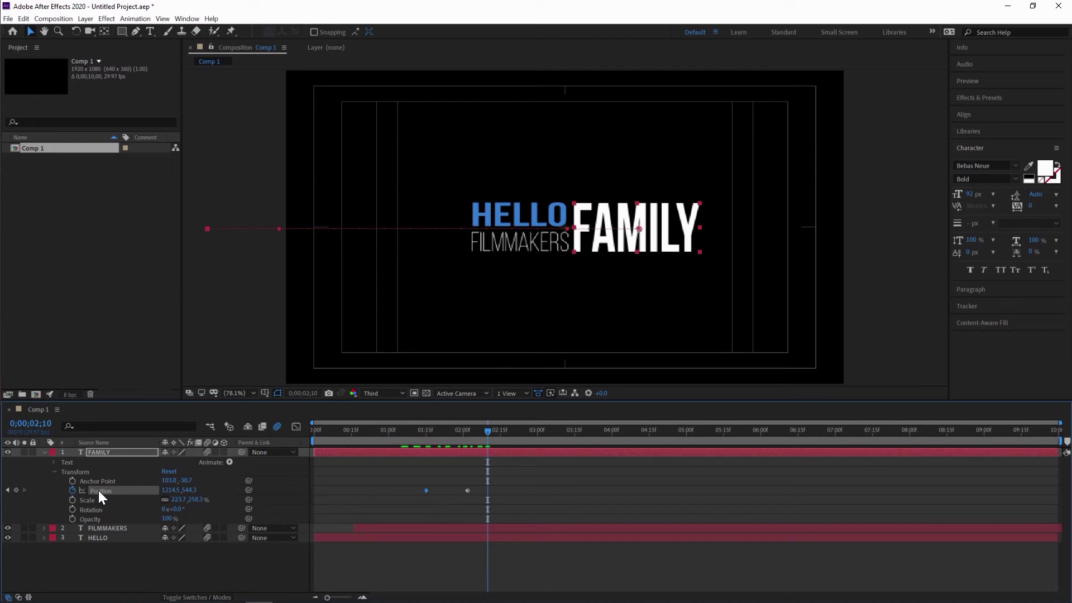
left_click(72, 490, "alt")
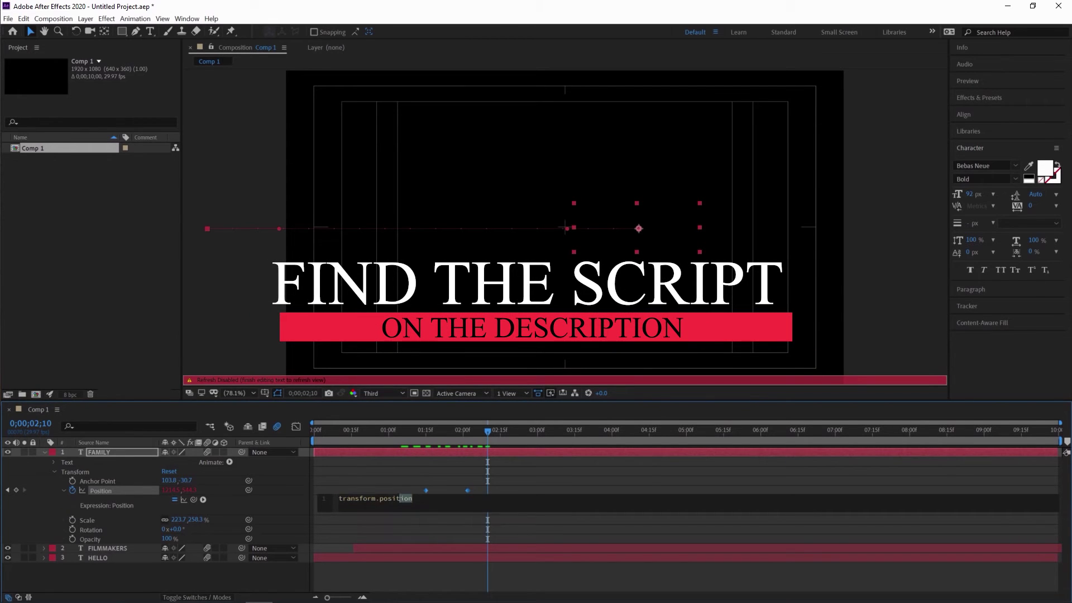
key("ctrl+v")
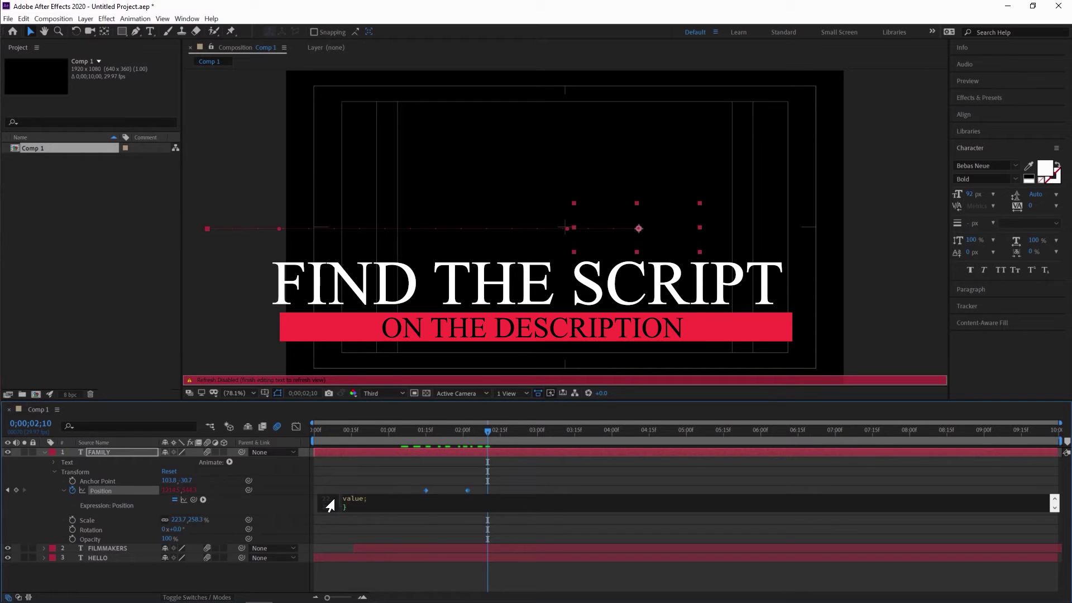
left_click(330, 574)
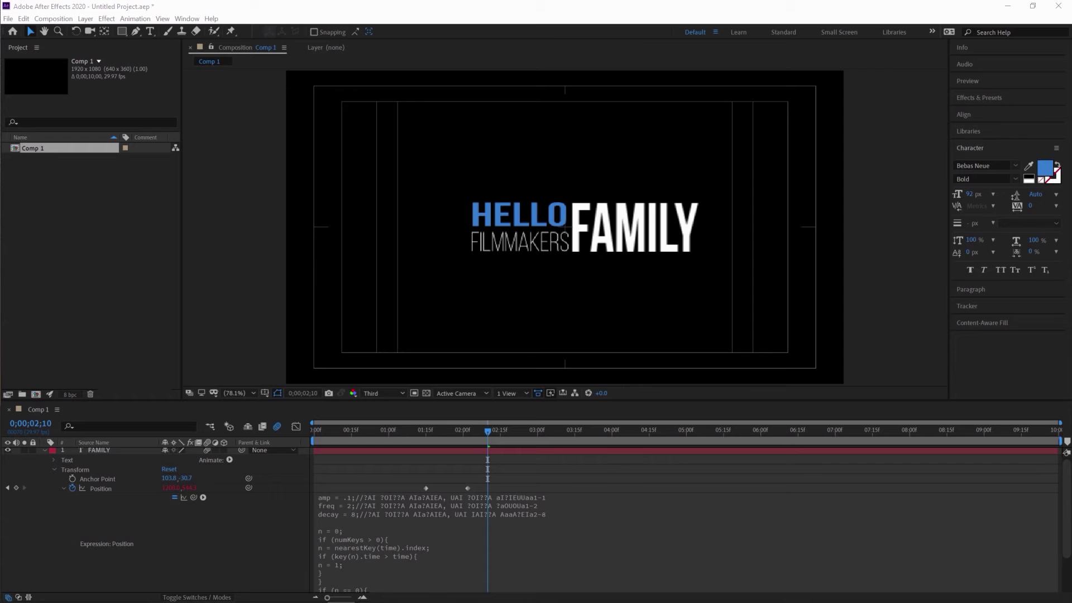
- Preview FAMILY's bouncing slide-in twice, starting from about 0;00;01;01
left_click_drag(489, 431, 392, 442)
key("space")
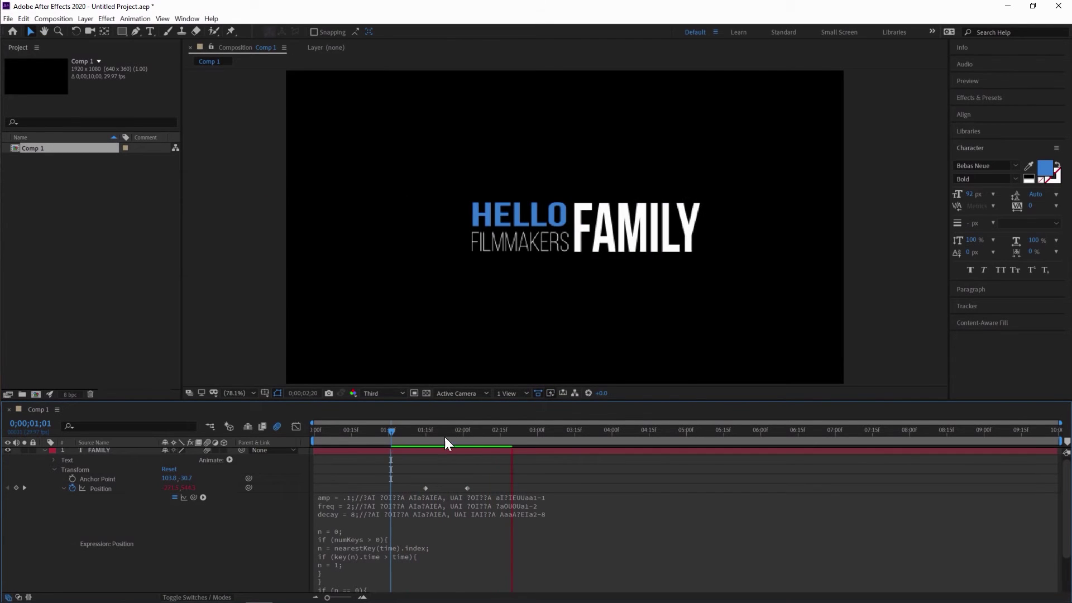
key("space")
left_click_drag(513, 430, 393, 432)
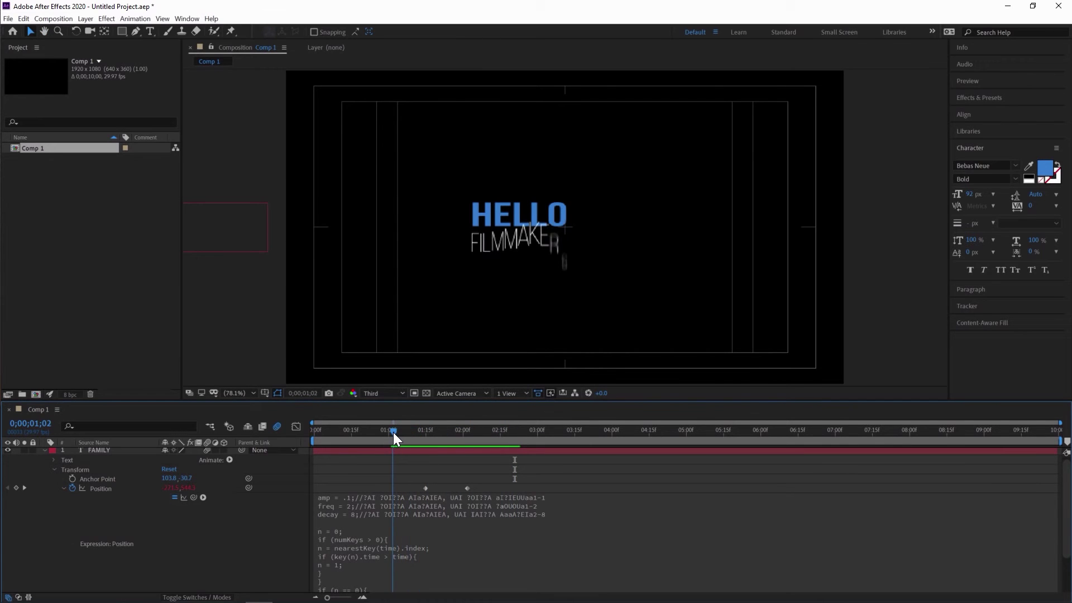
key("space")
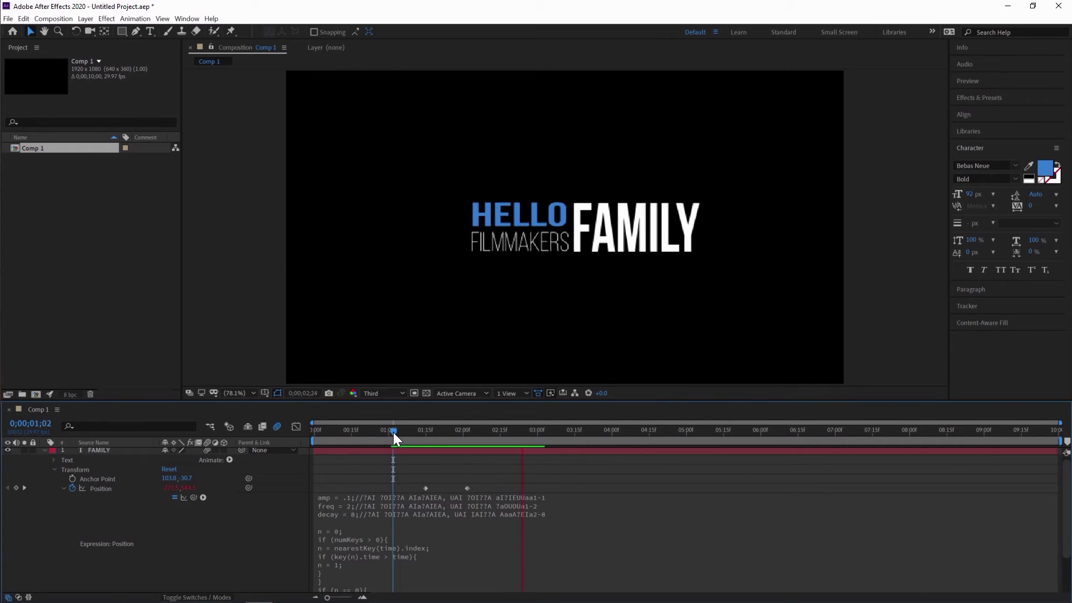
key("space")
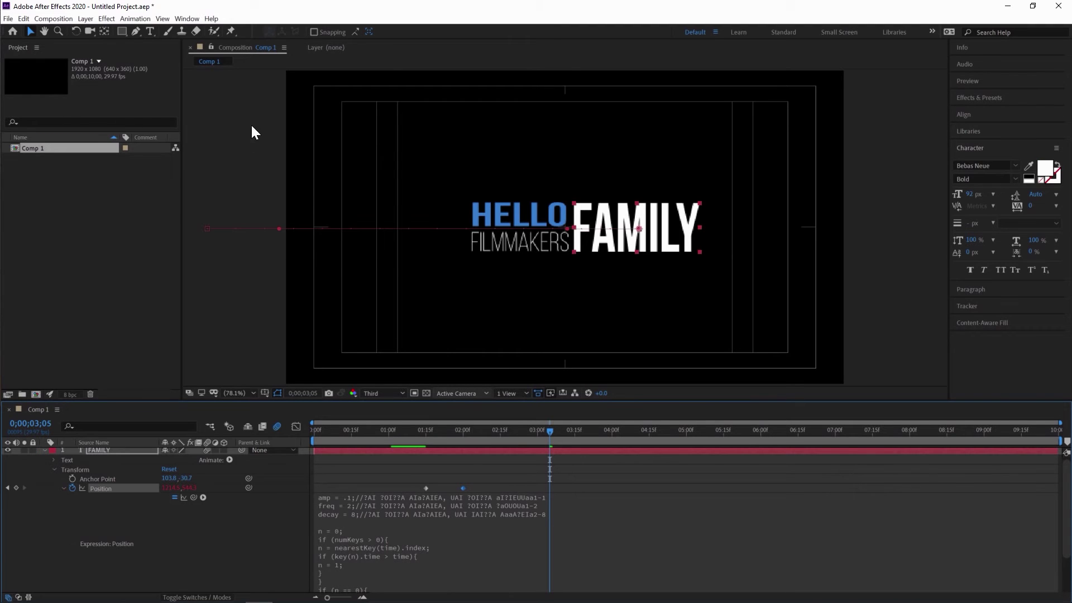
- Draw a filled rectangle shape over HELLO FILMMAKERS, extending past the frame's left side and ending just before FAMILY
left_click(121, 32)
mouse_move(569, 196)
left_mouse_down()
mouse_move(555, 251)
mouse_move(487, 270)
mouse_move(252, 270)
left_mouse_up()
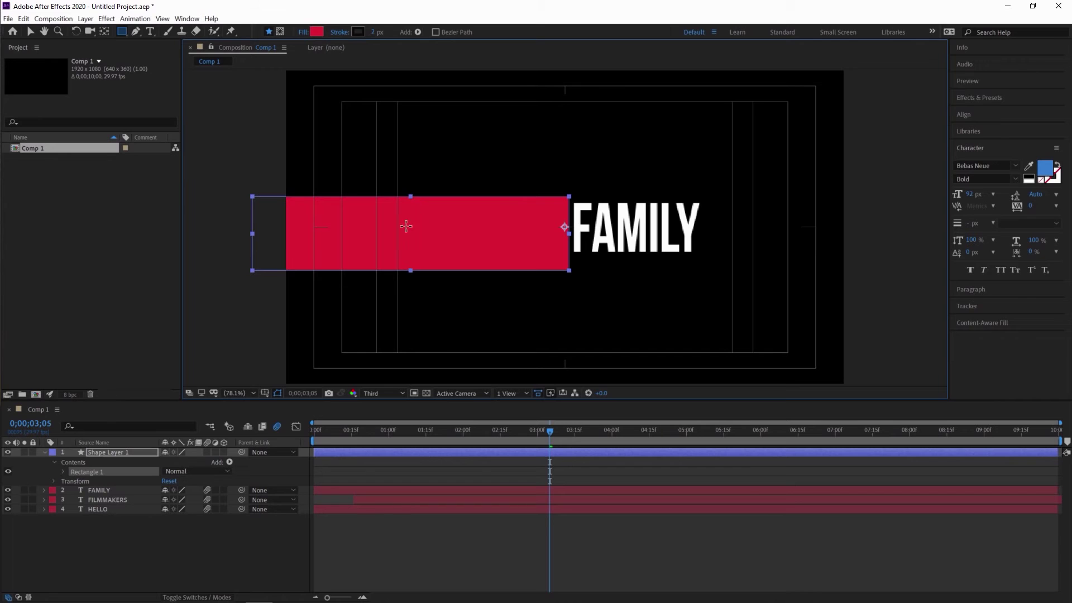
left_click(30, 31)
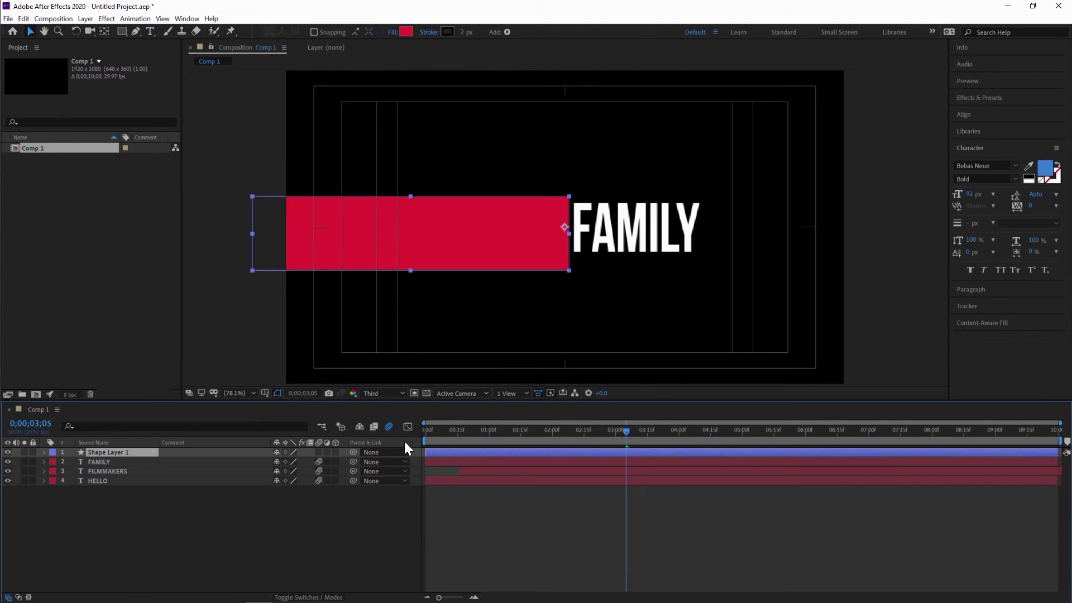
- Show the Modes column and set FAMILY's track matte to Alpha Inverted with the rectangle shape layer, checking an earlier frame
right_click(403, 441)
mouse_move(450, 473)
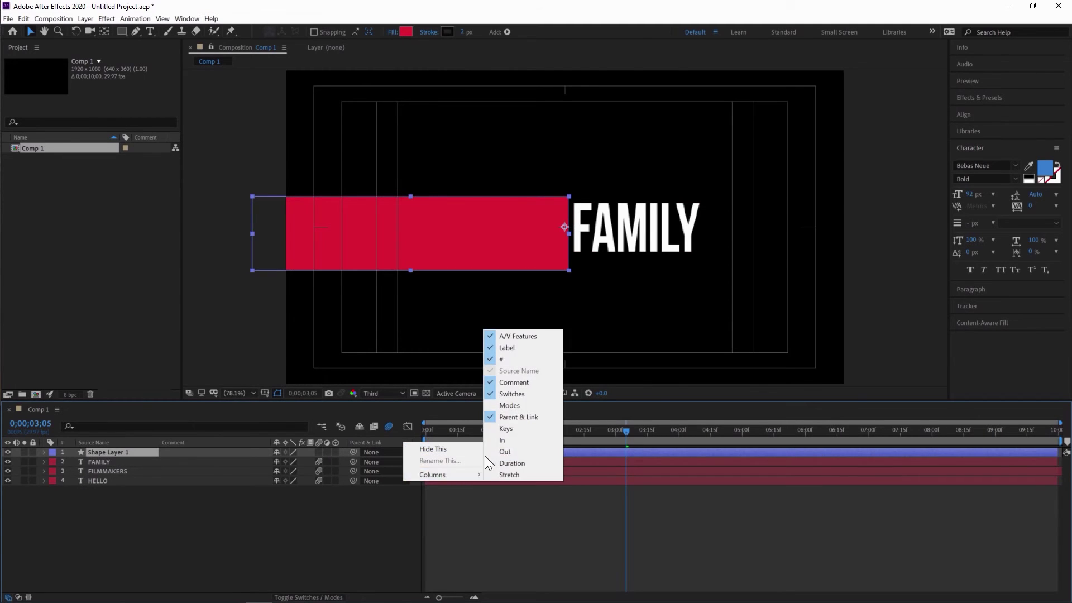
left_click(508, 406)
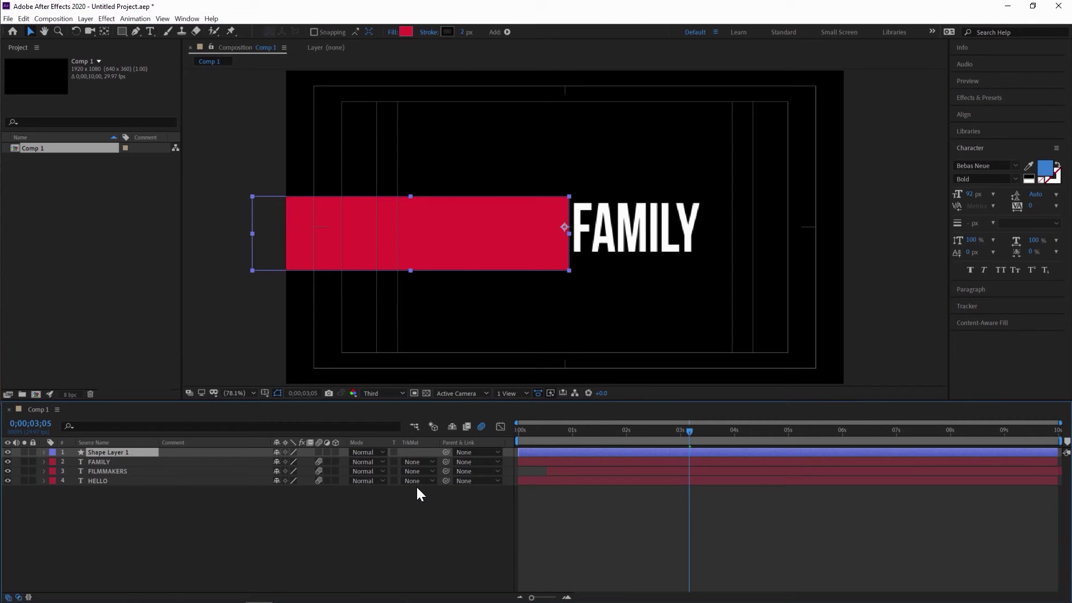
left_click(432, 461)
left_click(437, 496)
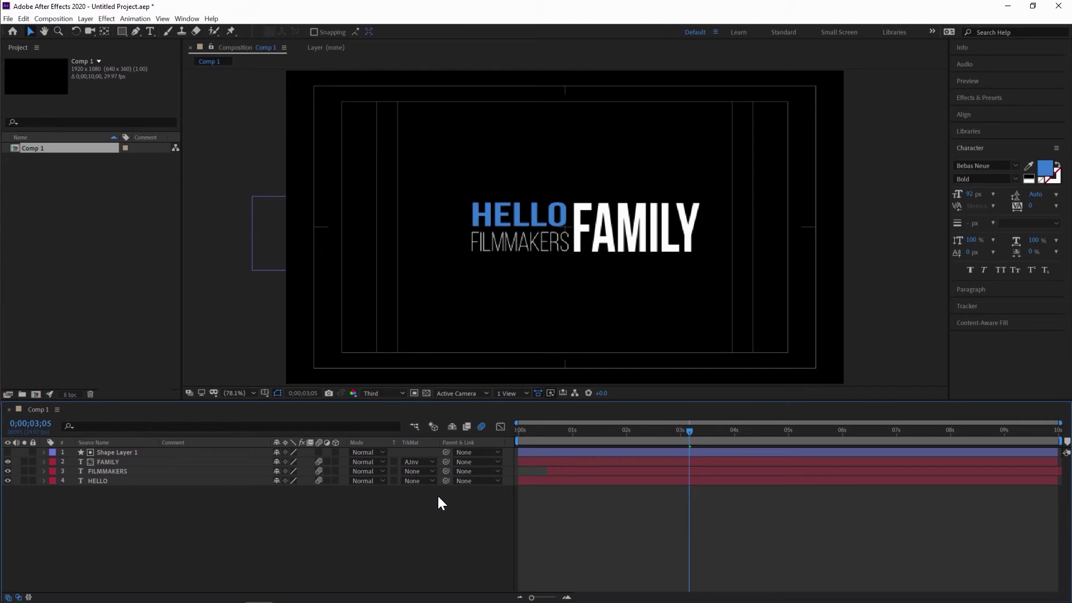
left_click(213, 452)
left_click_drag(688, 431, 659, 435)
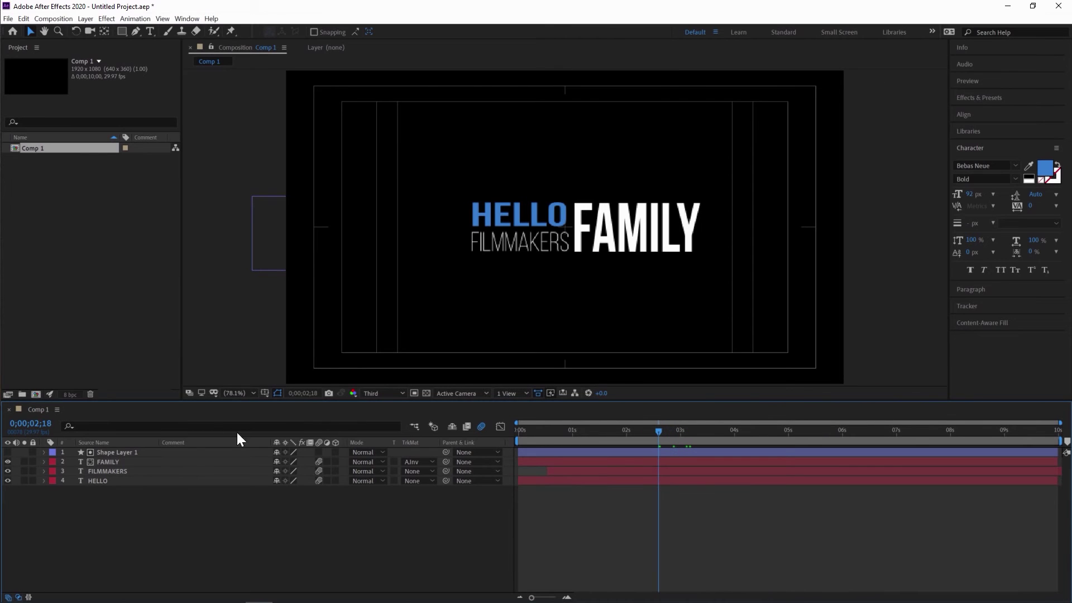
- Fine-tune the rectangle matte's position so its right edge lies between HELLO FILMMAKERS and FAMILY, checking the slide-in frames
left_click(281, 266)
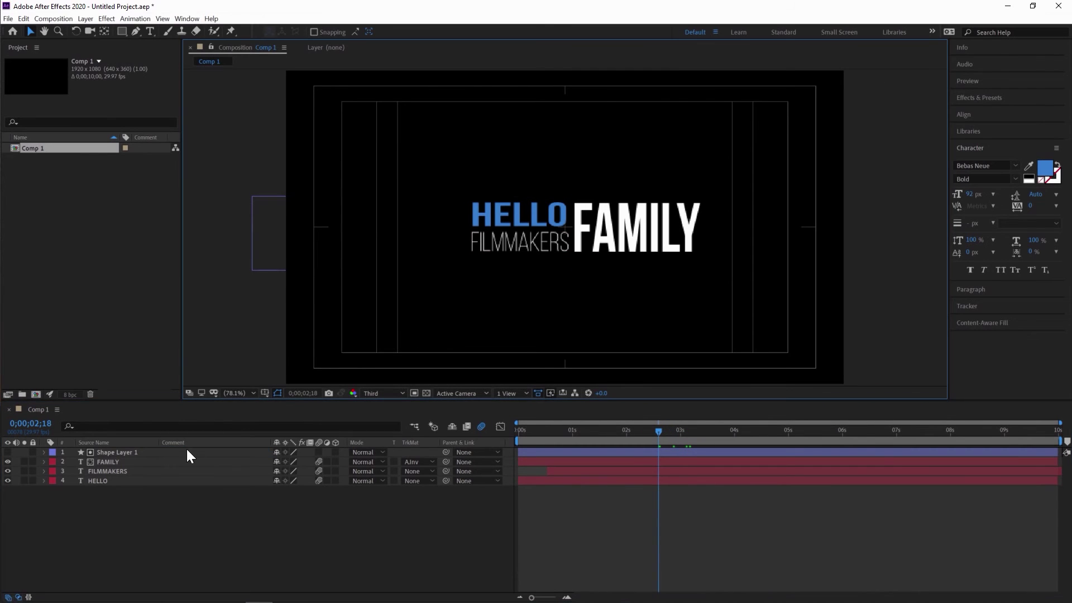
left_click(131, 452)
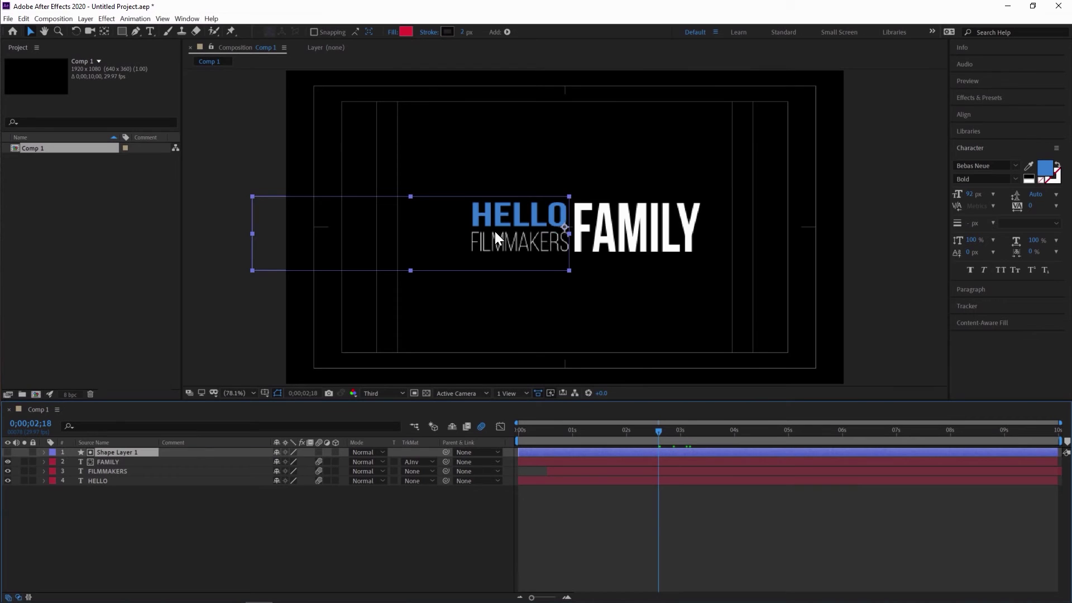
left_click_drag(494, 231, 504, 230)
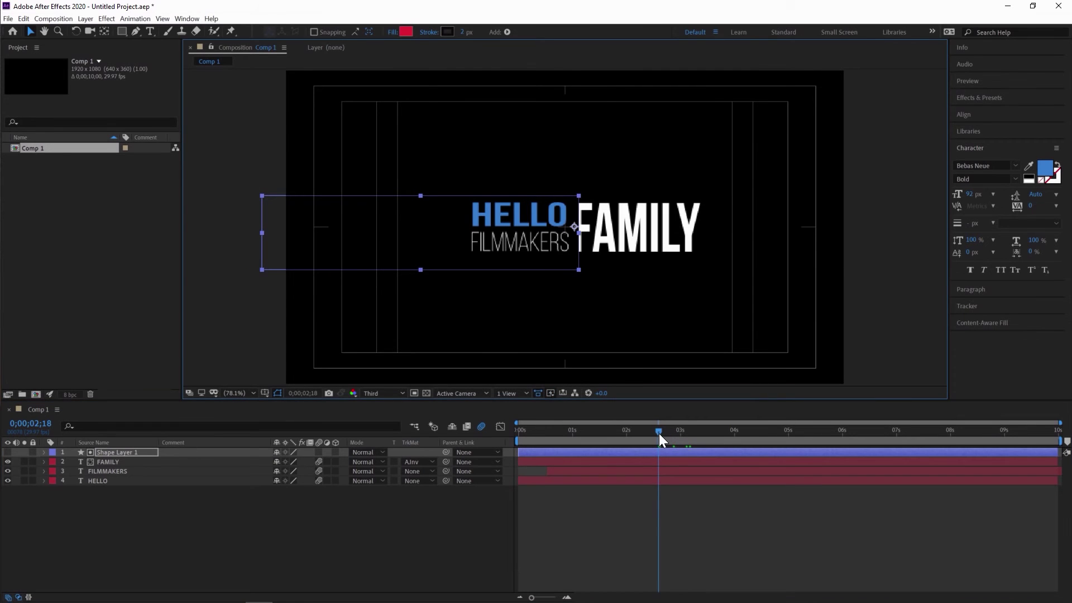
mouse_move(658, 433)
left_mouse_down()
mouse_move(612, 438)
mouse_move(645, 438)
left_mouse_up()
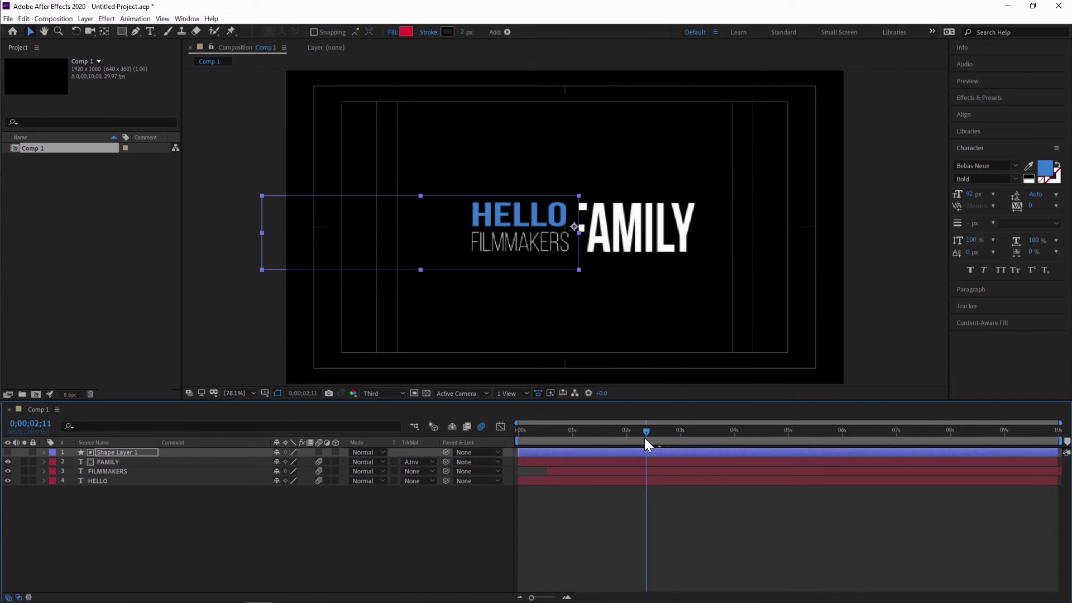
left_click_drag(440, 256, 431, 255)
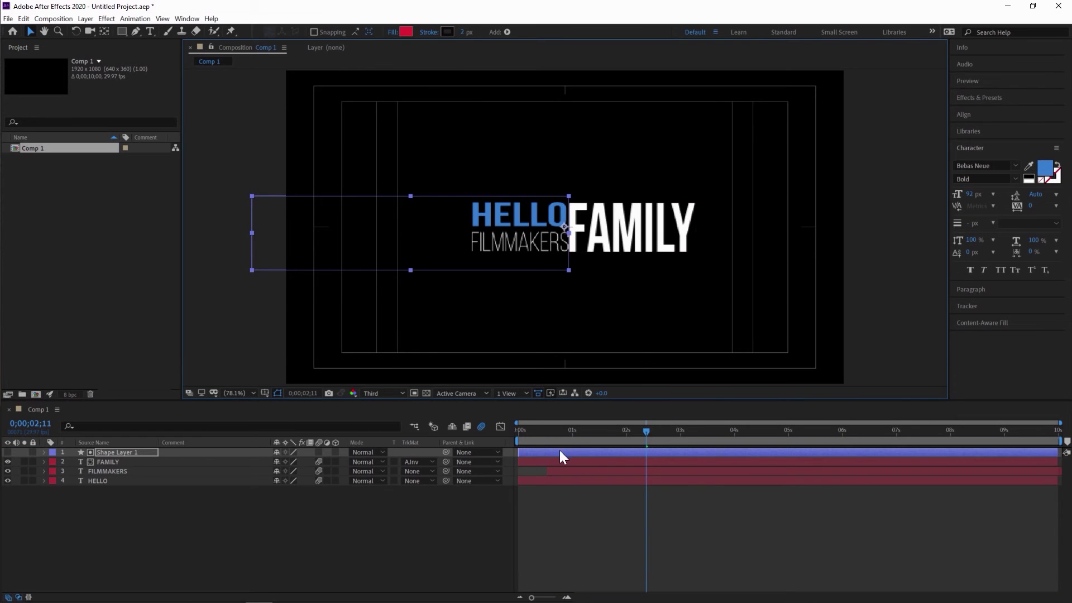
left_click_drag(646, 433, 620, 434)
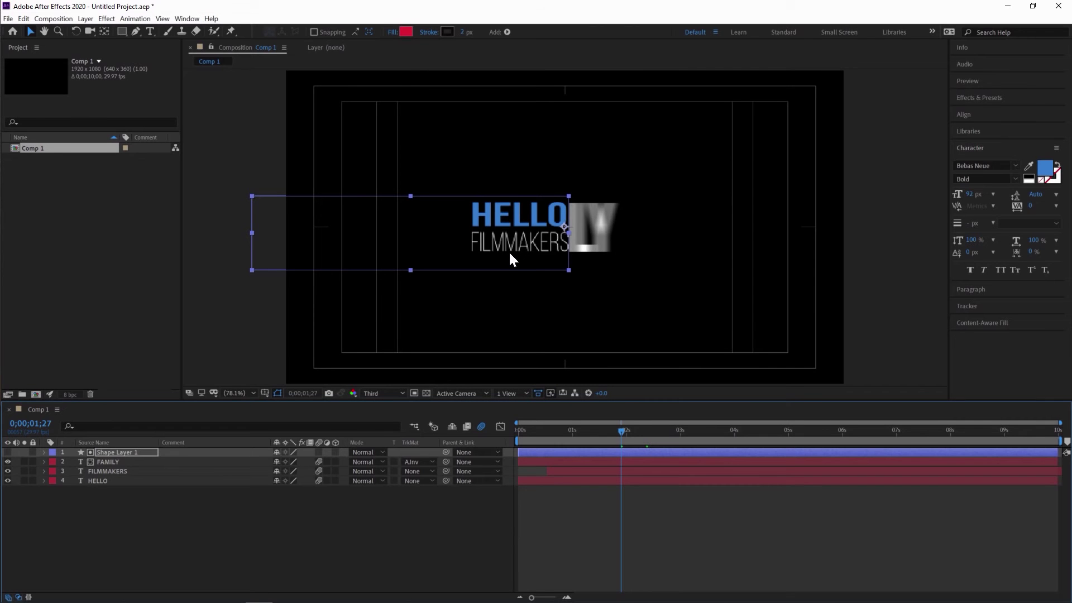
left_click_drag(510, 253, 511, 253)
left_click_drag(625, 431, 640, 432)
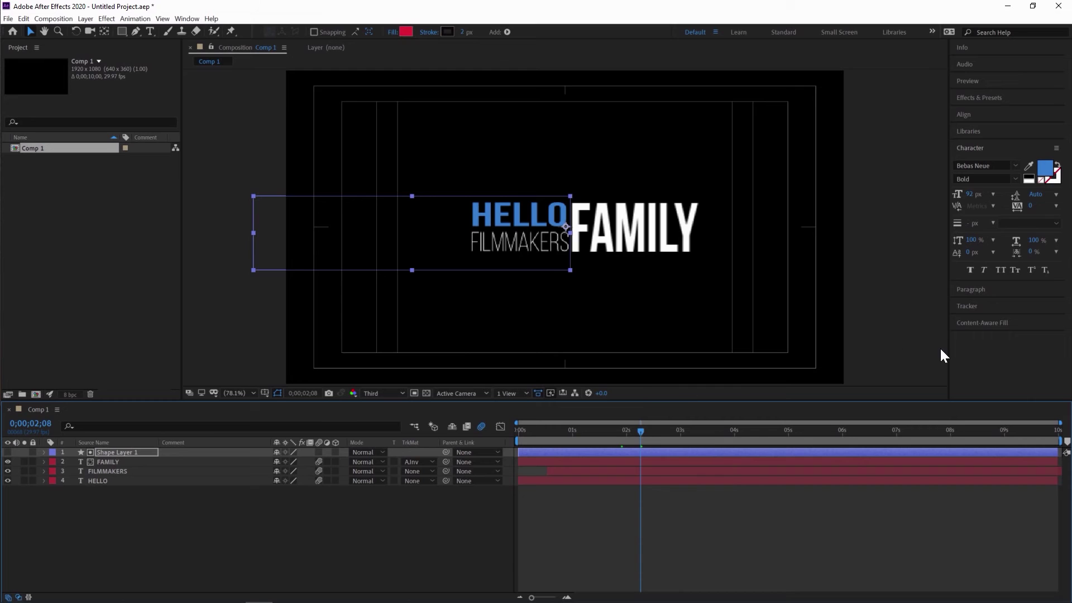
- Find the blur effects and apply Gaussian Blur (Legacy) to Shape Layer 1
left_click(1015, 98)
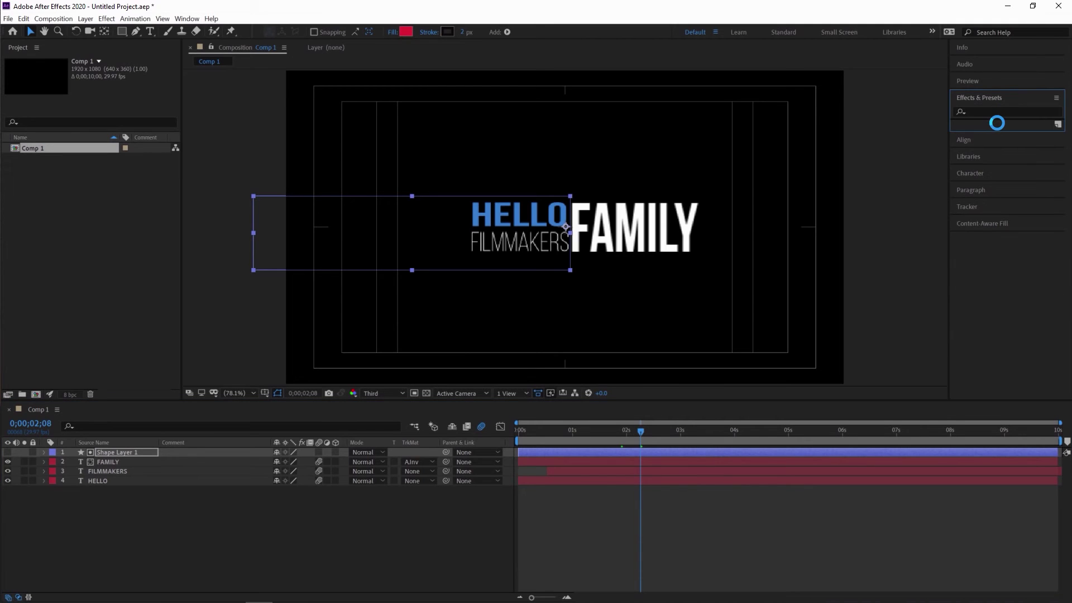
left_click(1000, 111)
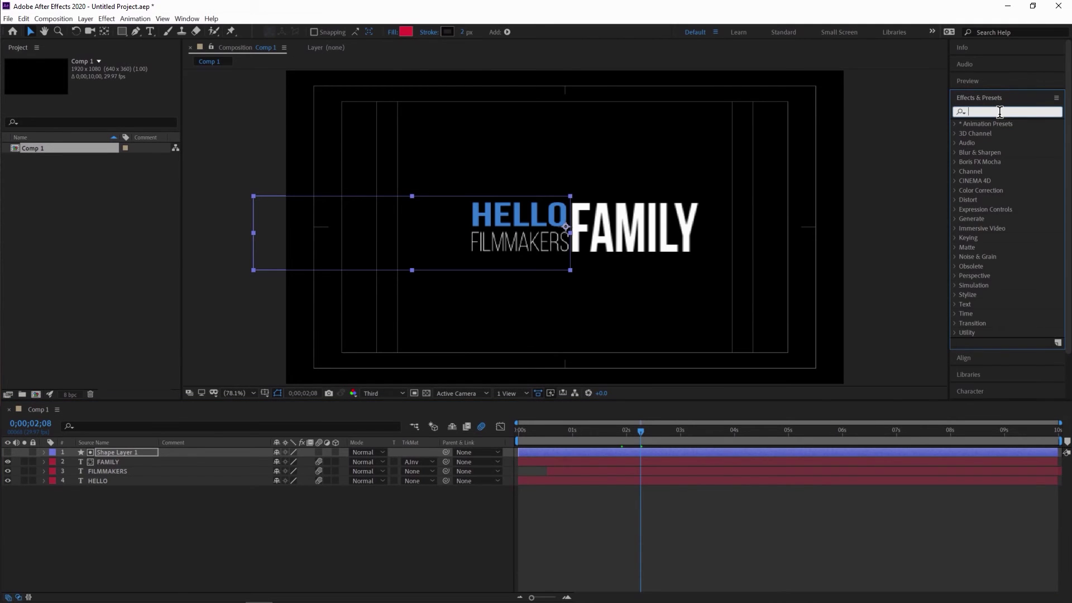
type("blur")
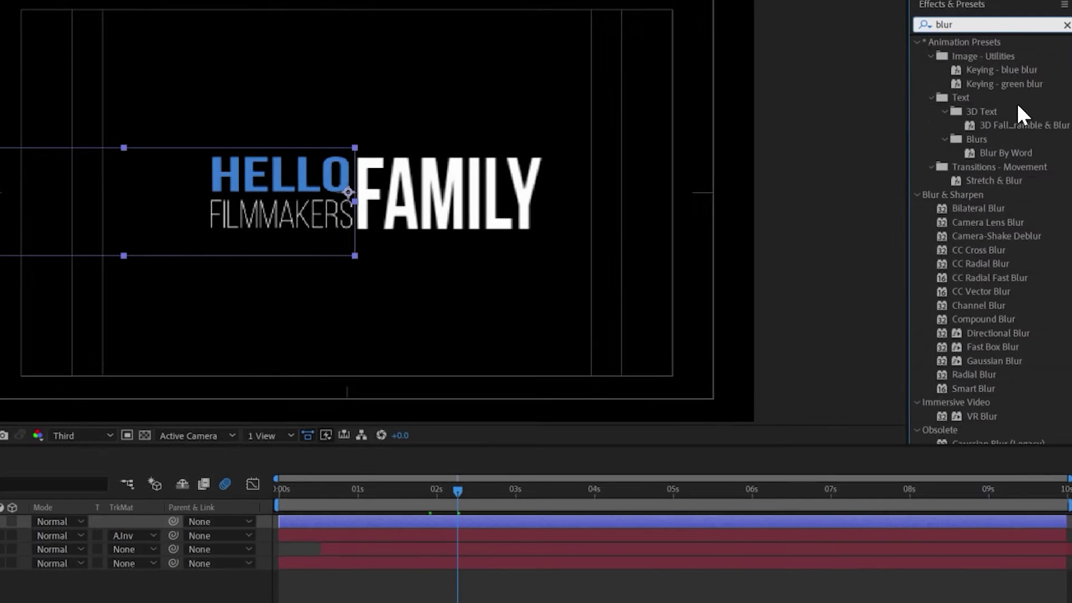
left_click_drag(1002, 341, 219, 452)
left_click_drag(279, 491, 254, 489)
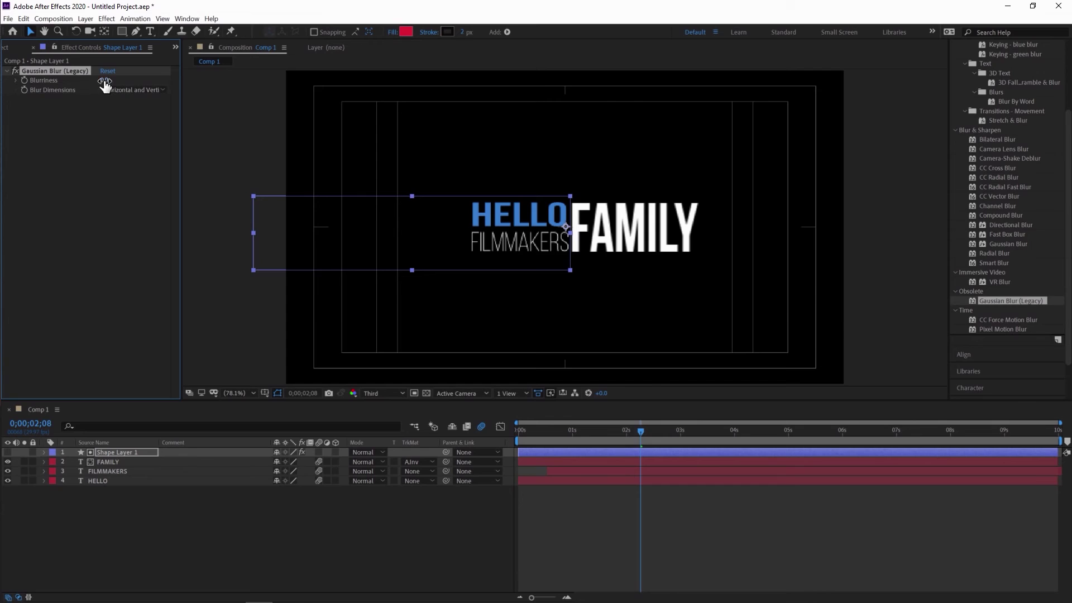
- Set the Gaussian Blur's Blurriness to 30 and preview the title animation from the beginning
left_click(104, 80)
type("30")
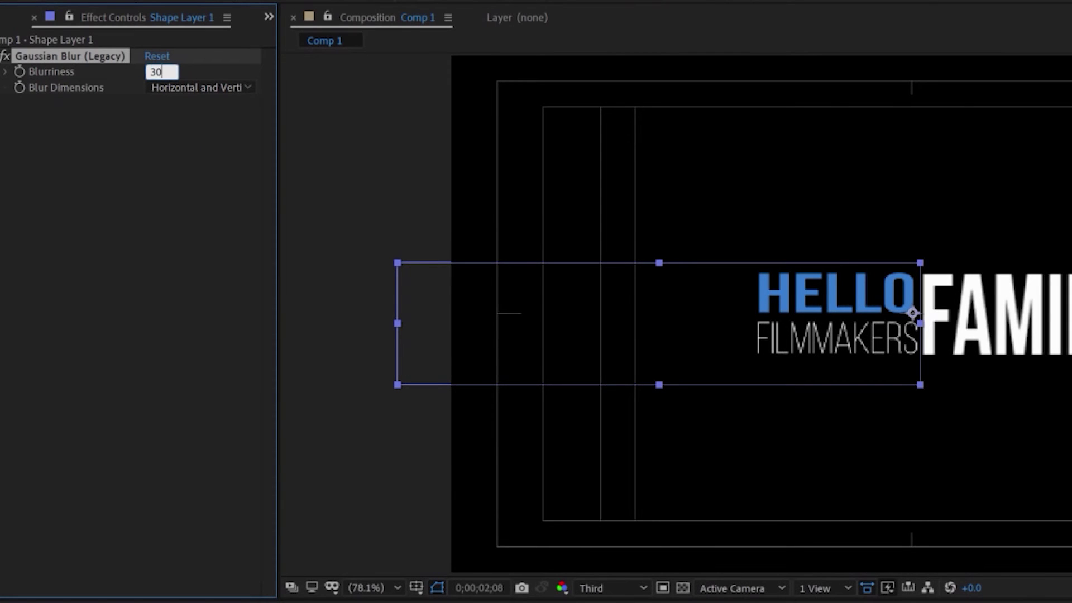
key("Return")
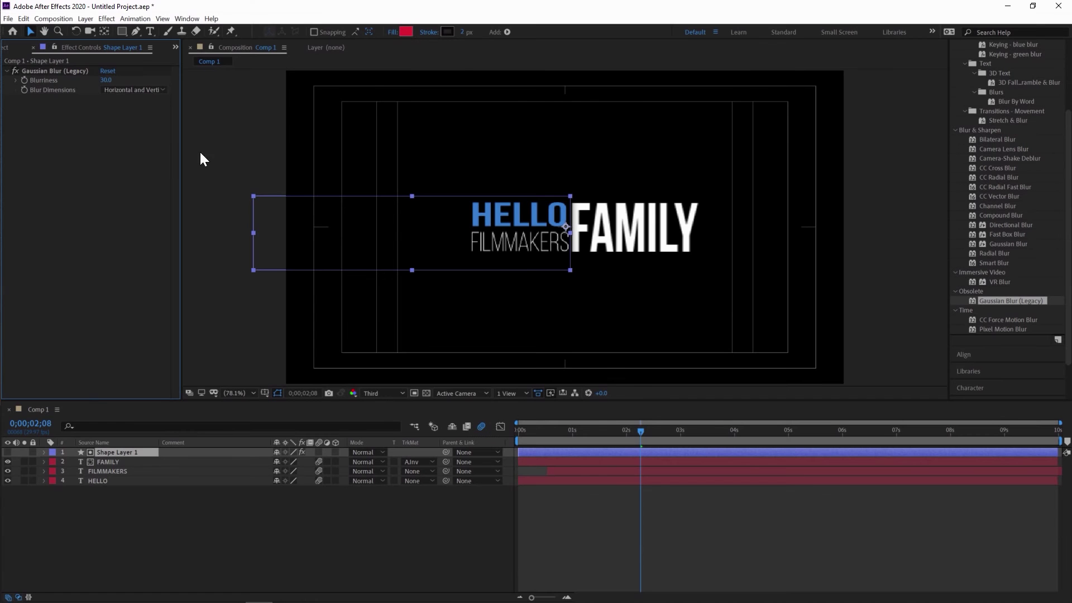
left_click_drag(641, 431, 519, 435)
key("space")
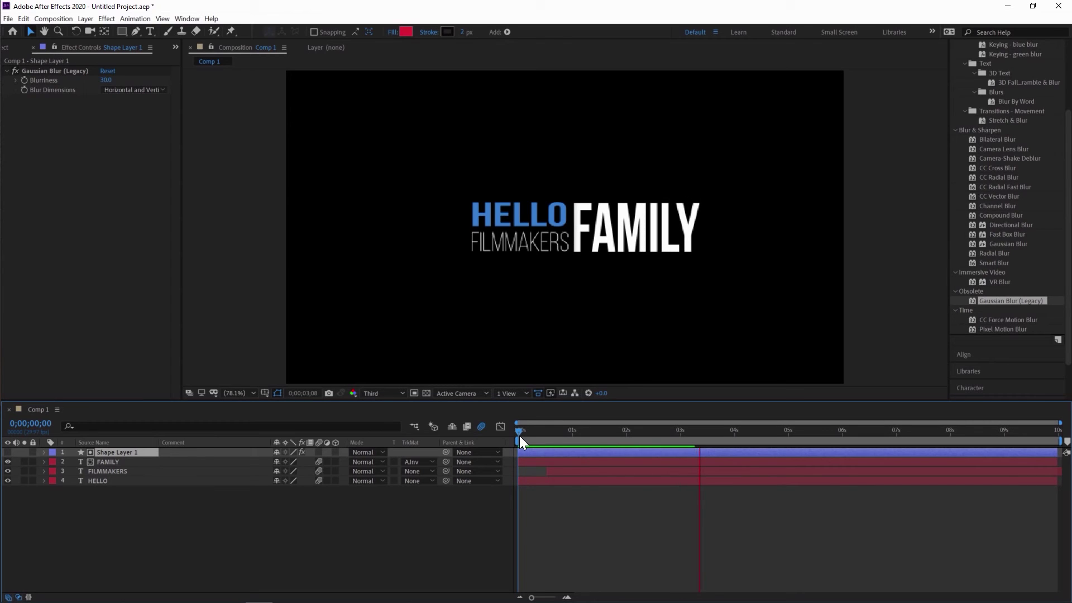
- Stop the preview and add a new null object to the composition
key("space")
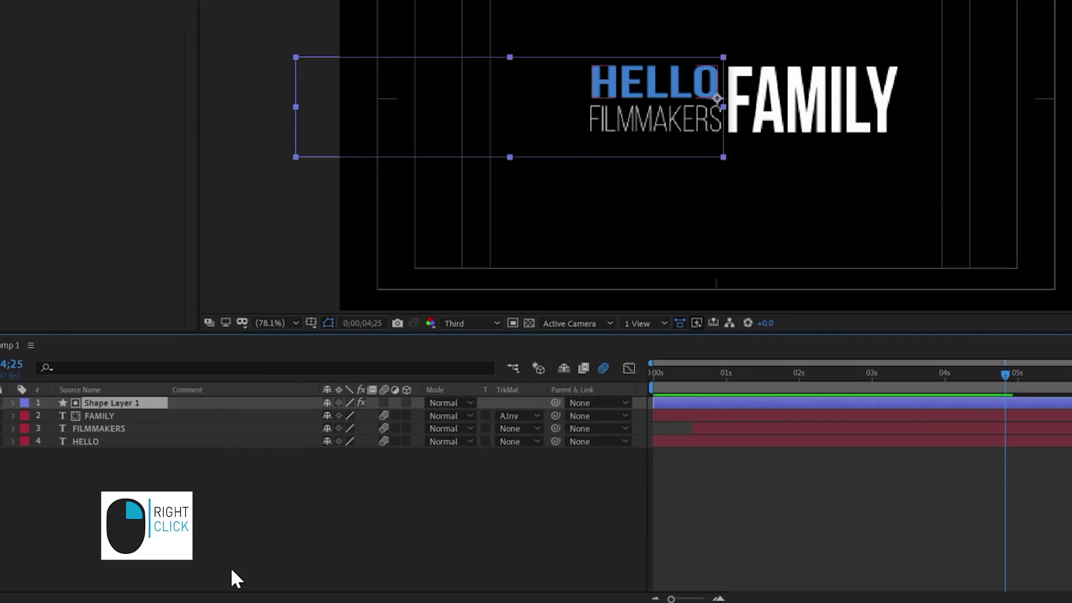
right_click(204, 574)
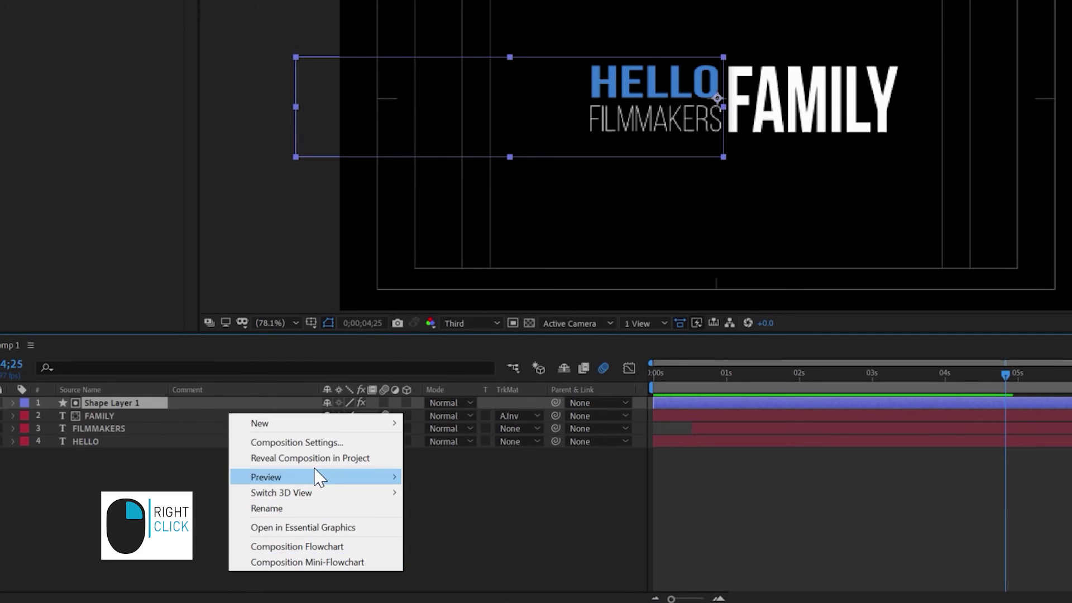
mouse_move(351, 428)
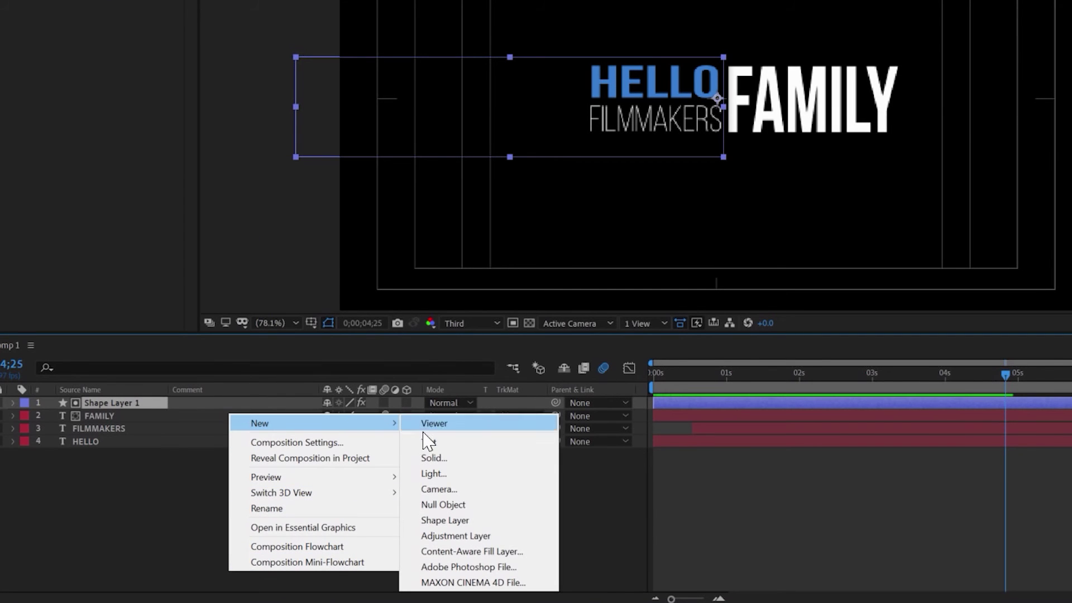
left_click(443, 504)
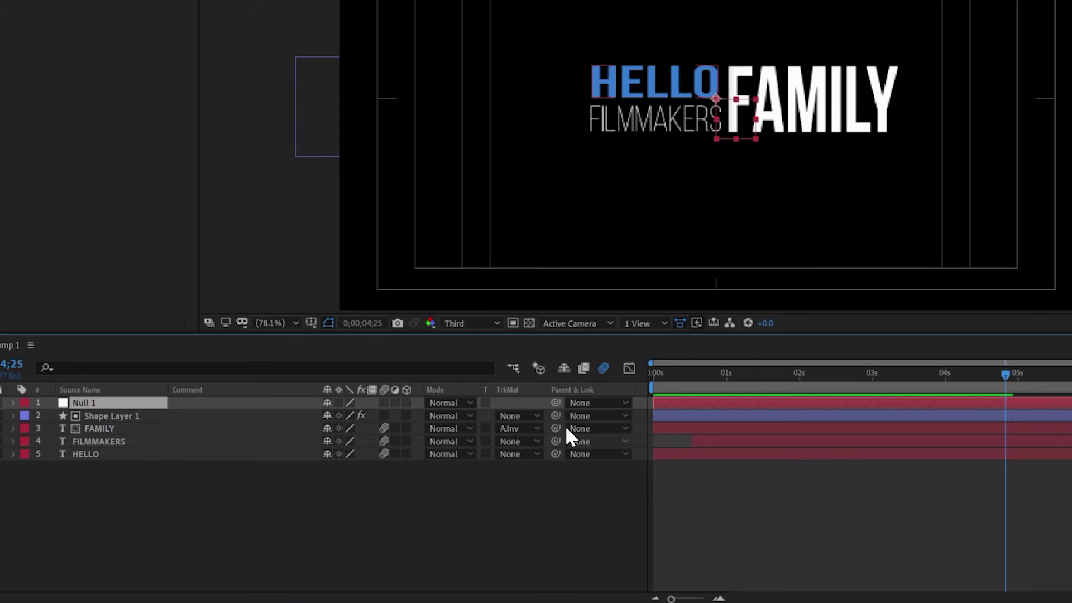
- Parent Shape Layer 1, FAMILY, FILMMAKERS and HELLO to the Null 1 layer
left_click_drag(556, 416, 470, 403)
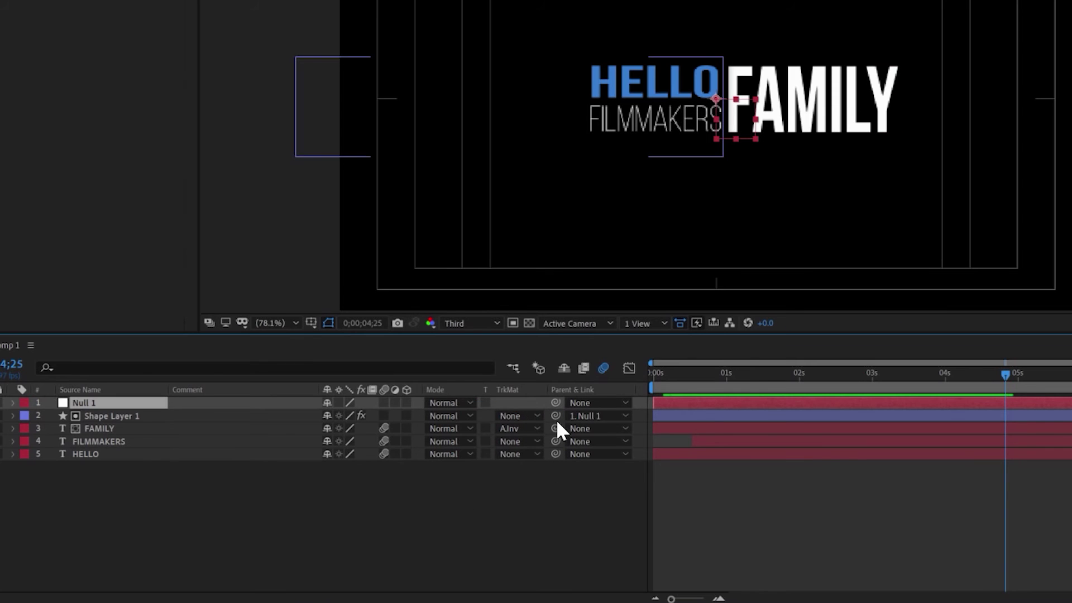
left_click_drag(555, 428, 506, 402)
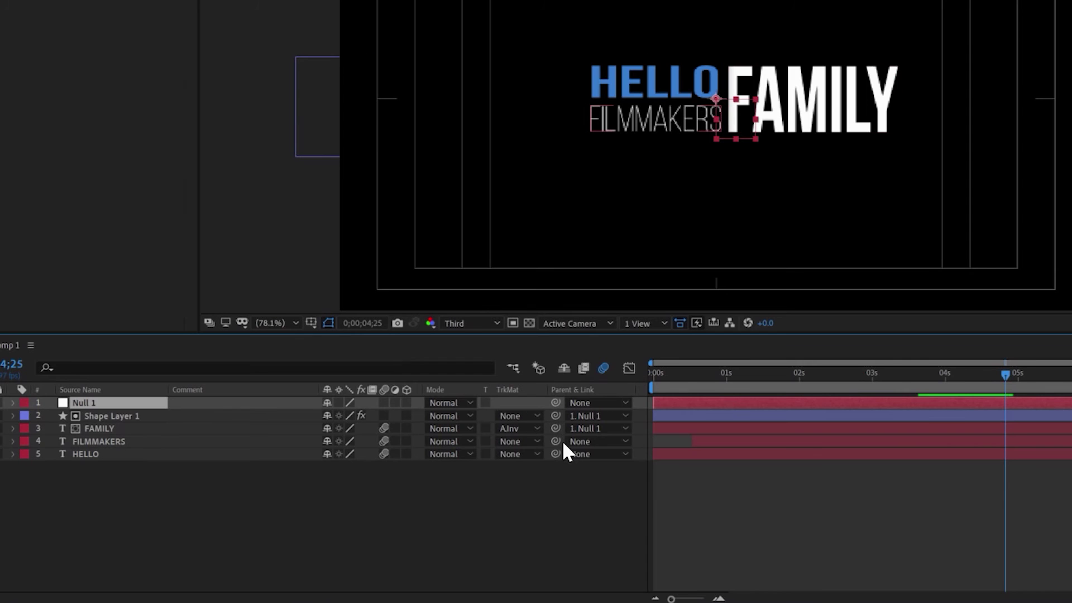
left_click_drag(556, 441, 488, 404)
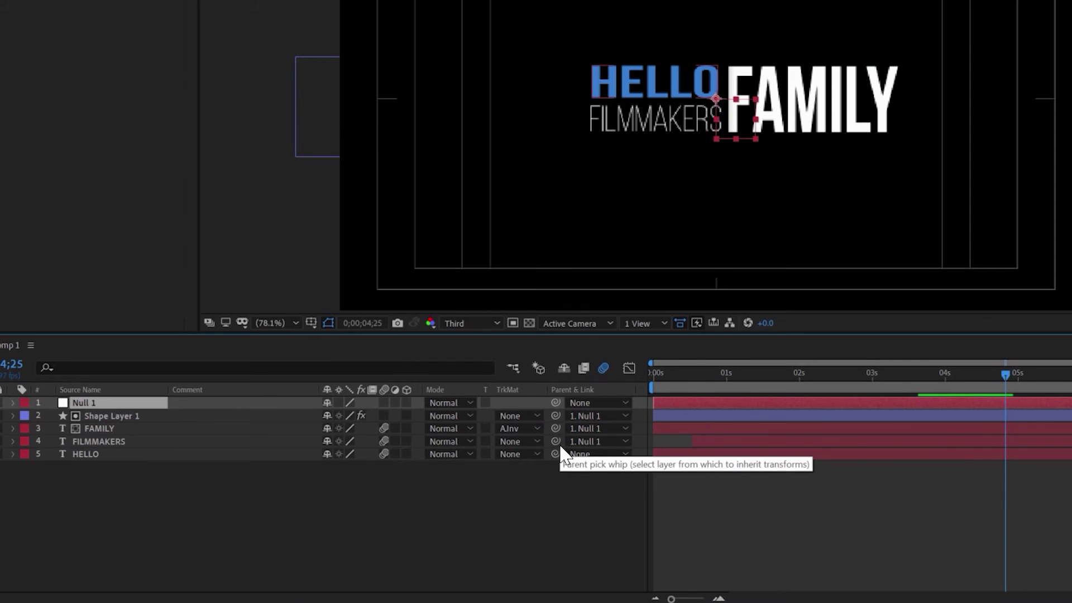
left_click_drag(556, 454, 469, 404)
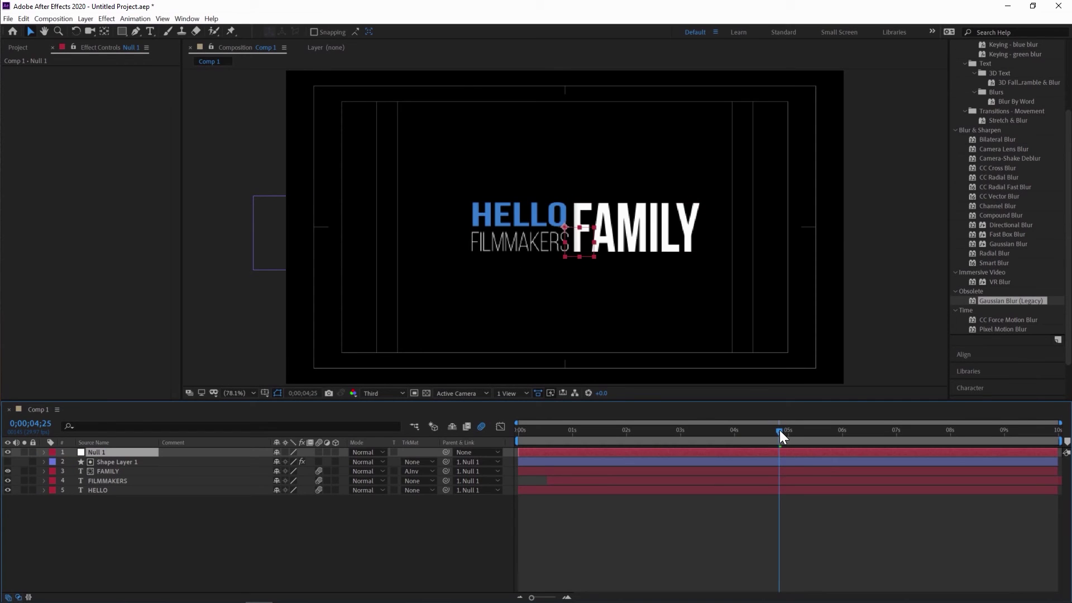
- Go back to the frames where HELLO appears and set the composition's preview resolution to Full
left_click_drag(779, 430, 532, 460)
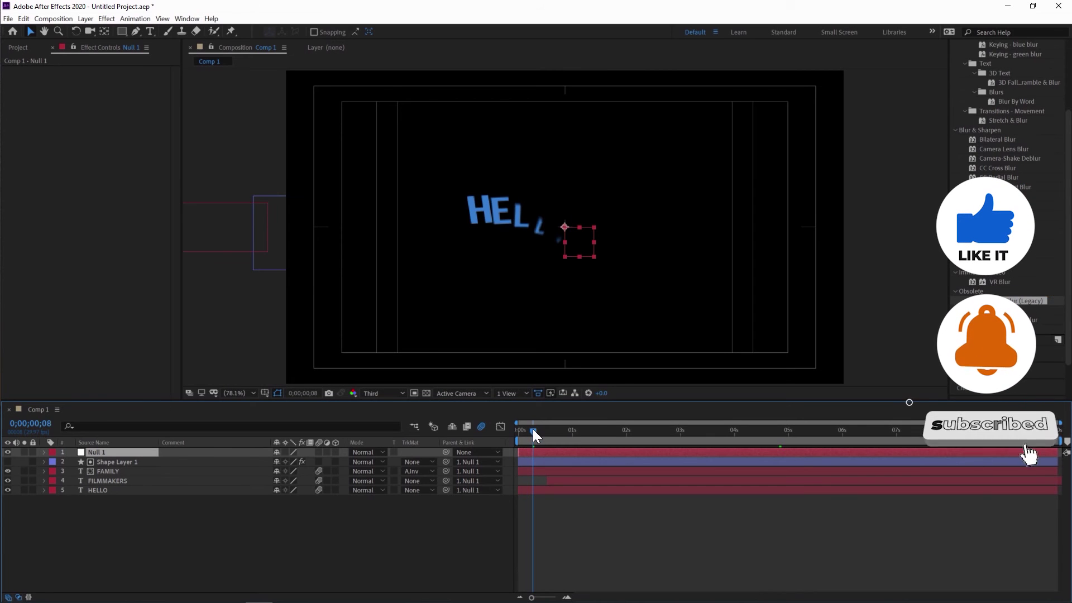
left_click_drag(533, 430, 535, 430)
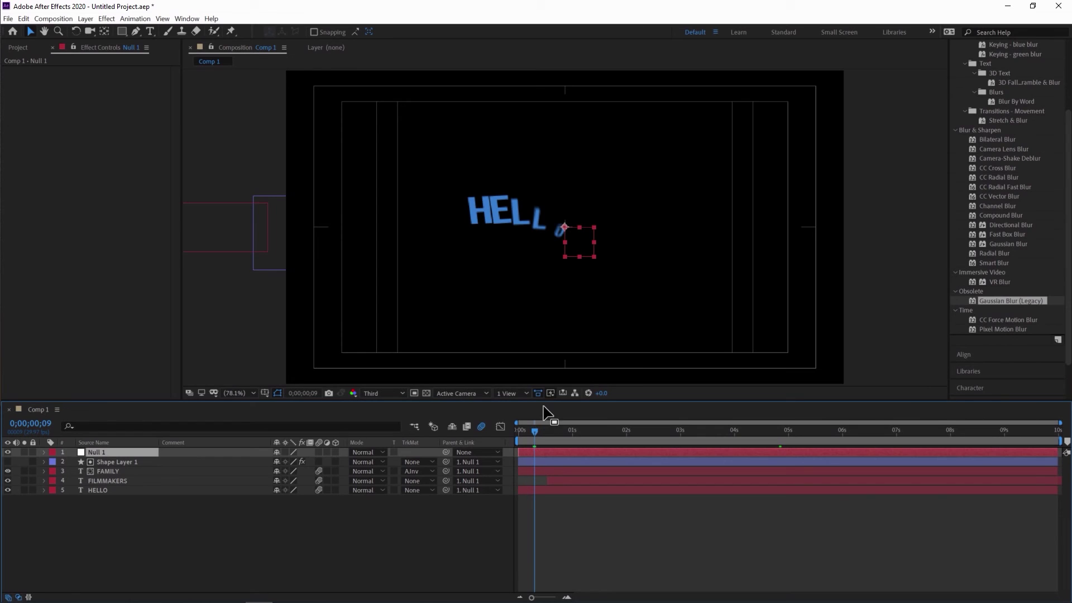
left_click(392, 394)
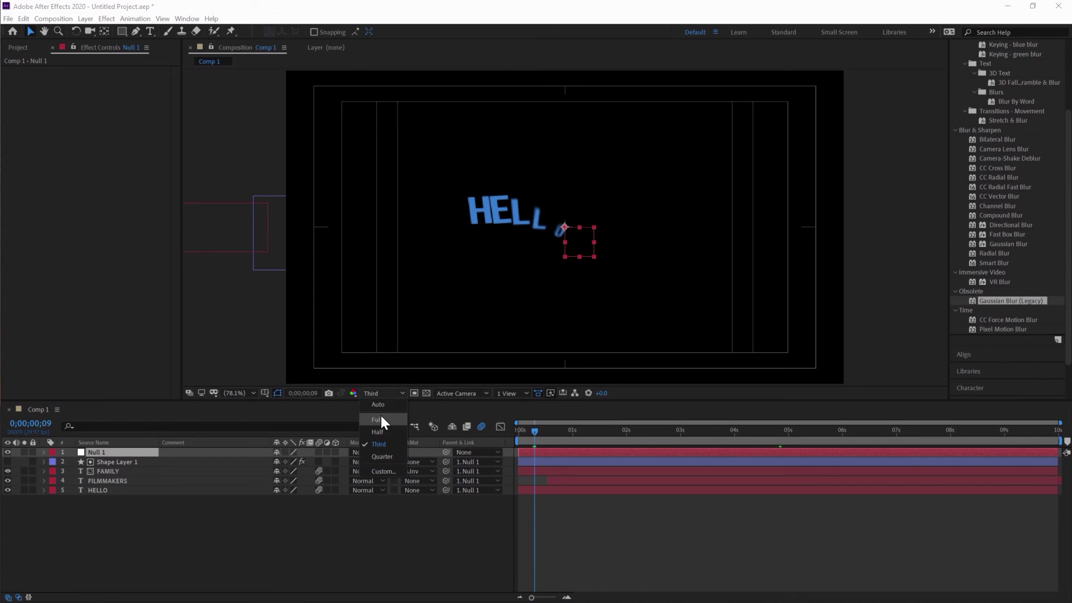
left_click(383, 420)
- Add Position and Scale keyframes to Null 1 at 0;00;00;11
left_click_drag(533, 435, 536, 432)
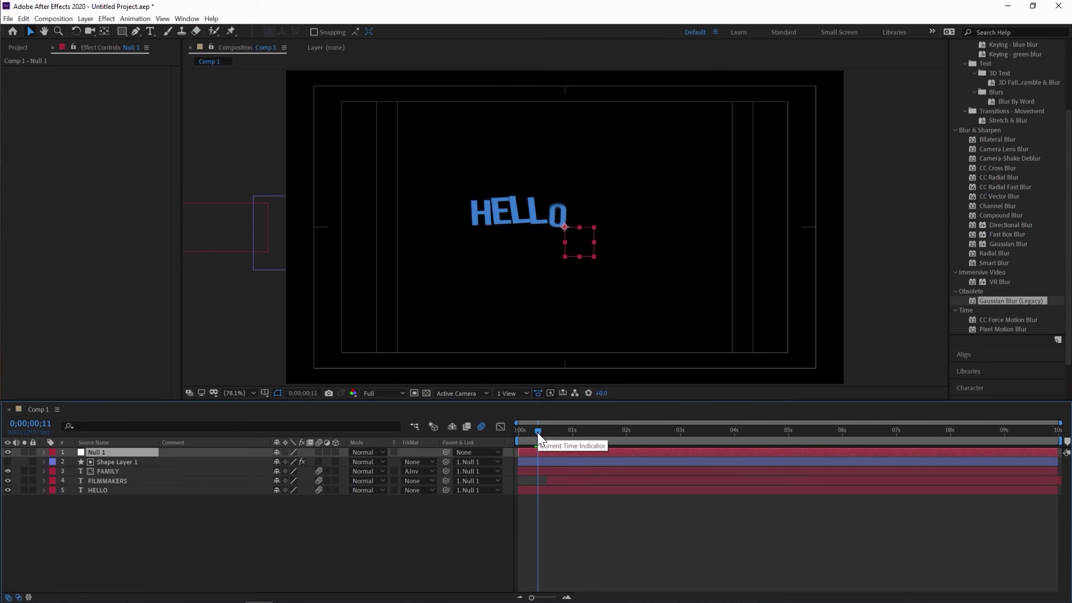
left_click(45, 454)
left_click(54, 462)
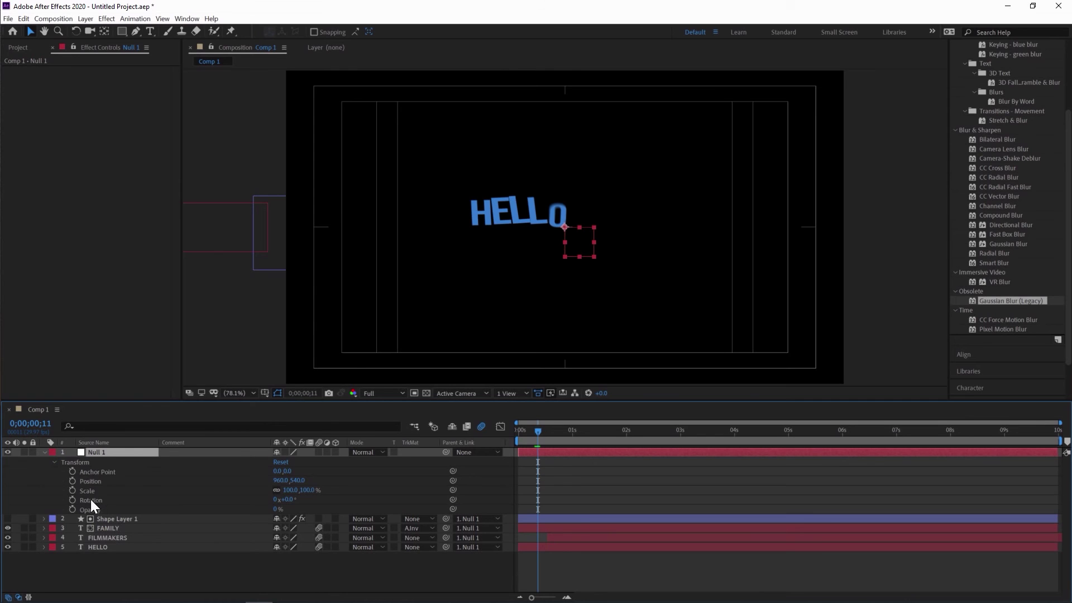
left_click(72, 483)
left_click(75, 491)
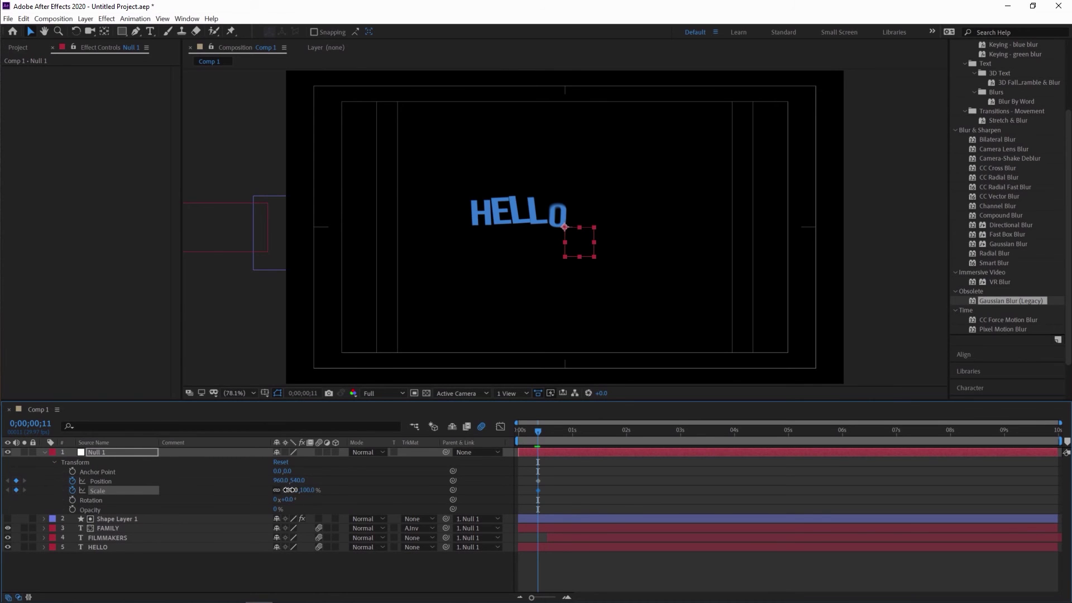
- Set Null 1's Scale to 183% and its Position to 1711, 866 at the first keyframes
left_click_drag(288, 489, 491, 465)
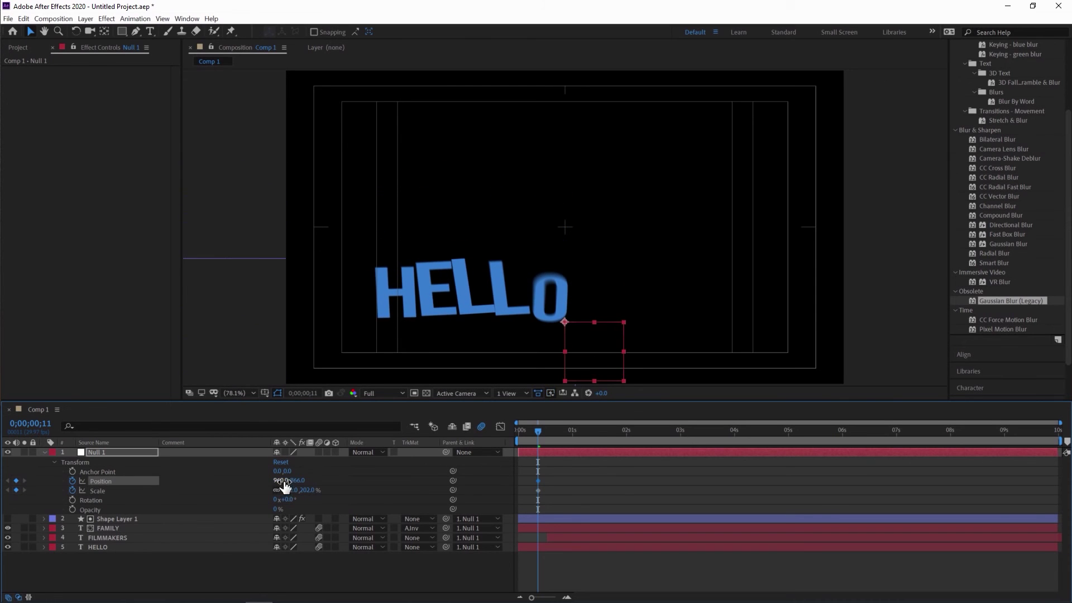
left_click_drag(284, 481, 698, 475)
left_click_drag(293, 491, 285, 491)
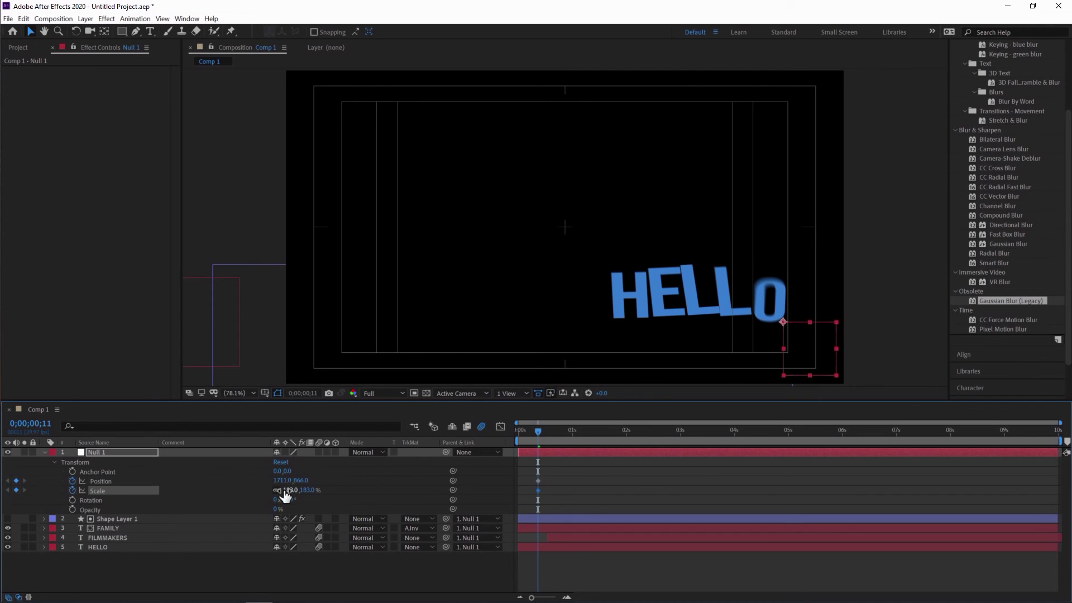
- Copy Null 1's Position and Scale keyframes to 0;00;01;18 and set the Position there to 1575, 545
left_click_drag(536, 432, 606, 433)
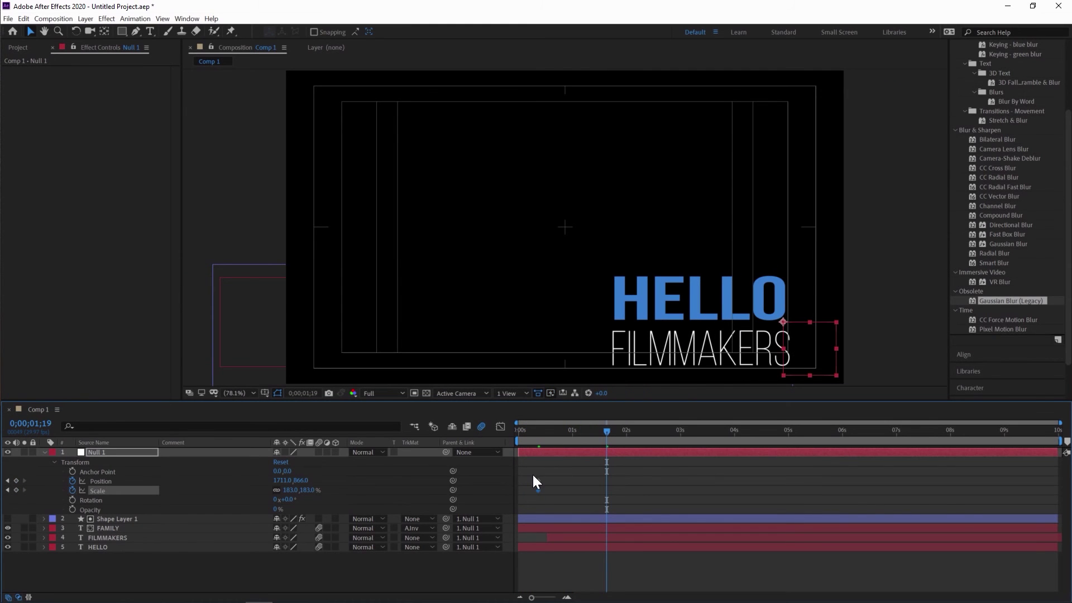
left_click_drag(533, 476, 548, 492)
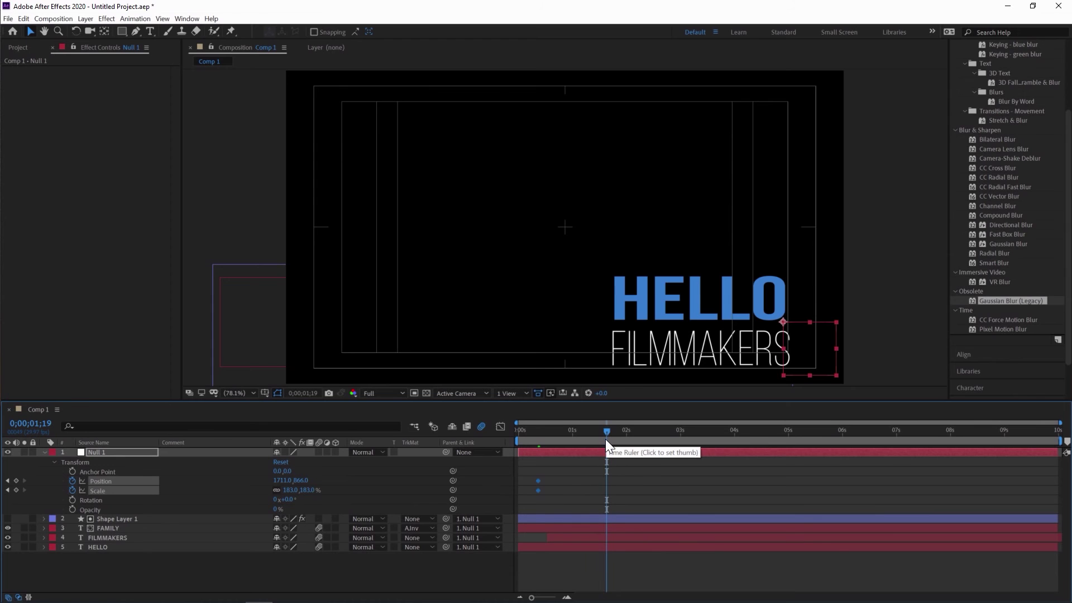
mouse_move(605, 431)
left_mouse_down()
mouse_move(593, 432)
mouse_move(604, 433)
left_mouse_up()
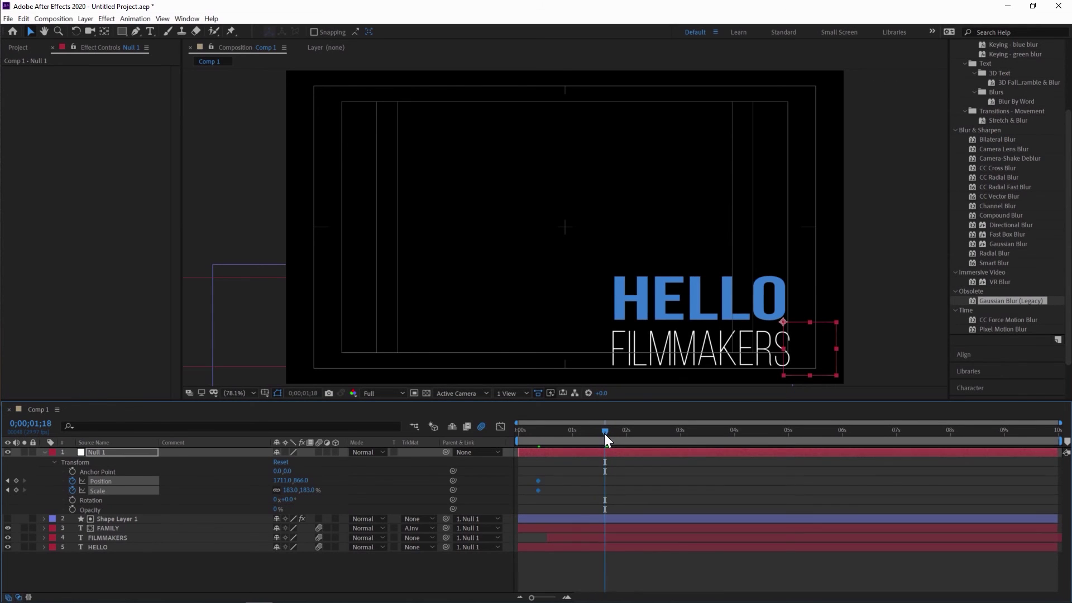
key("ctrl+v")
left_click_drag(301, 480, 216, 491)
key("ctrl+z")
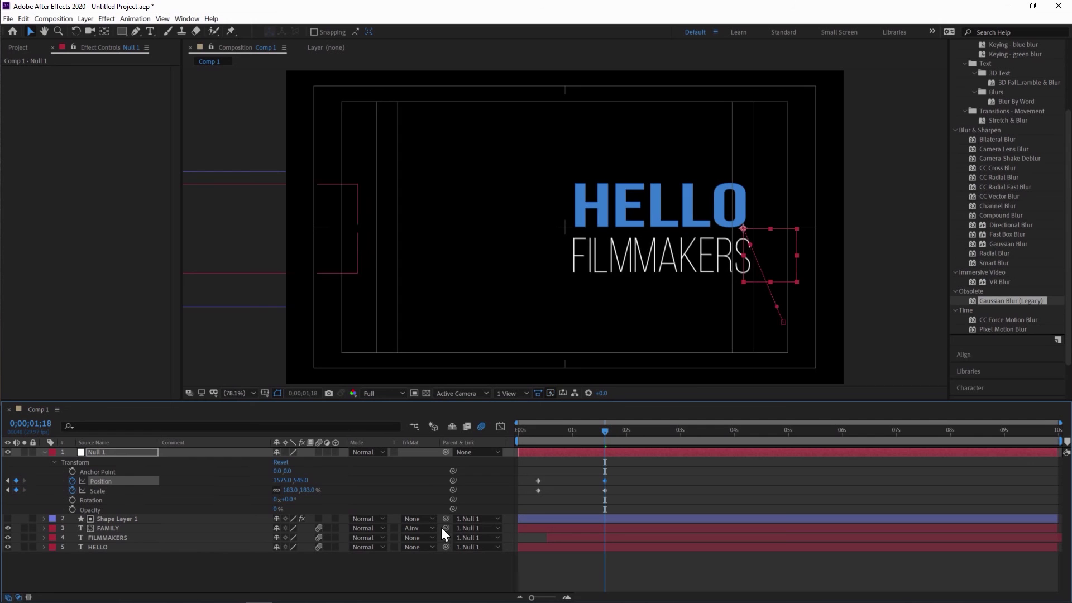
- Preview the null-driven title movement from the beginning of the composition
left_click_drag(602, 430, 513, 445)
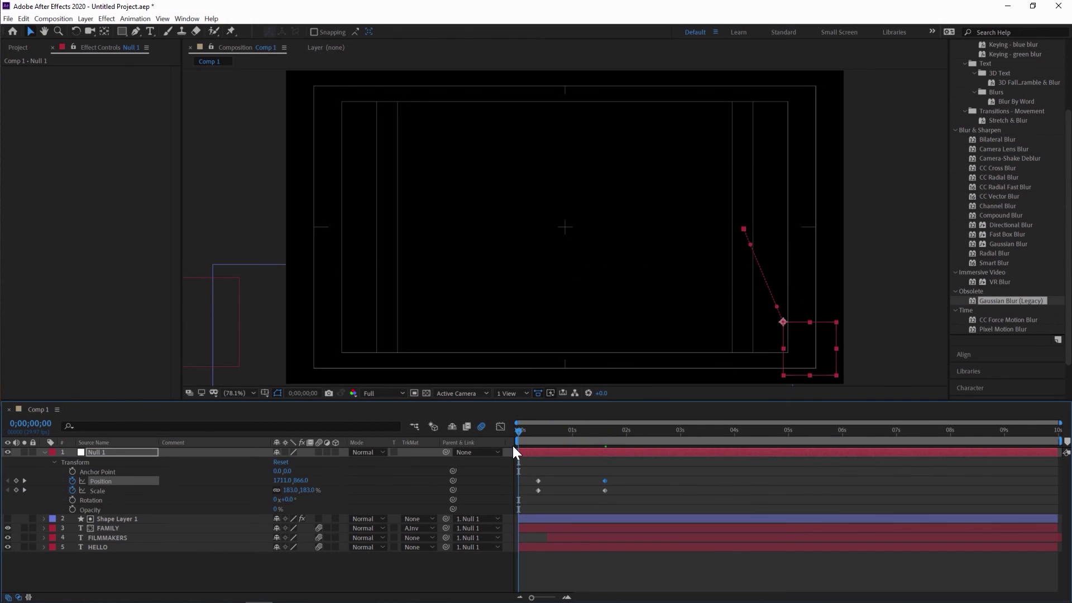
key("space")
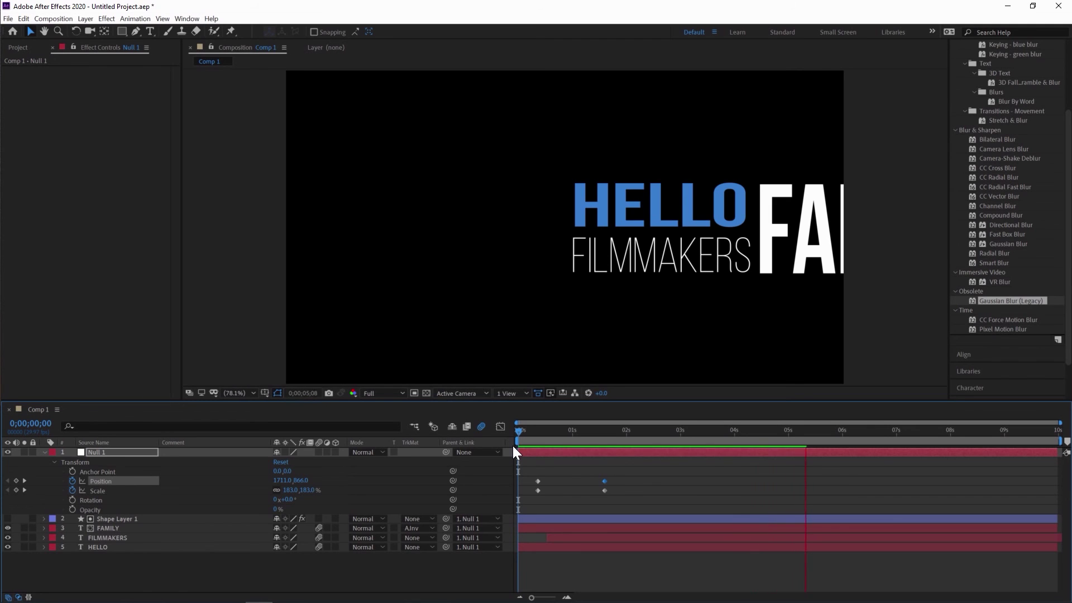
key("space")
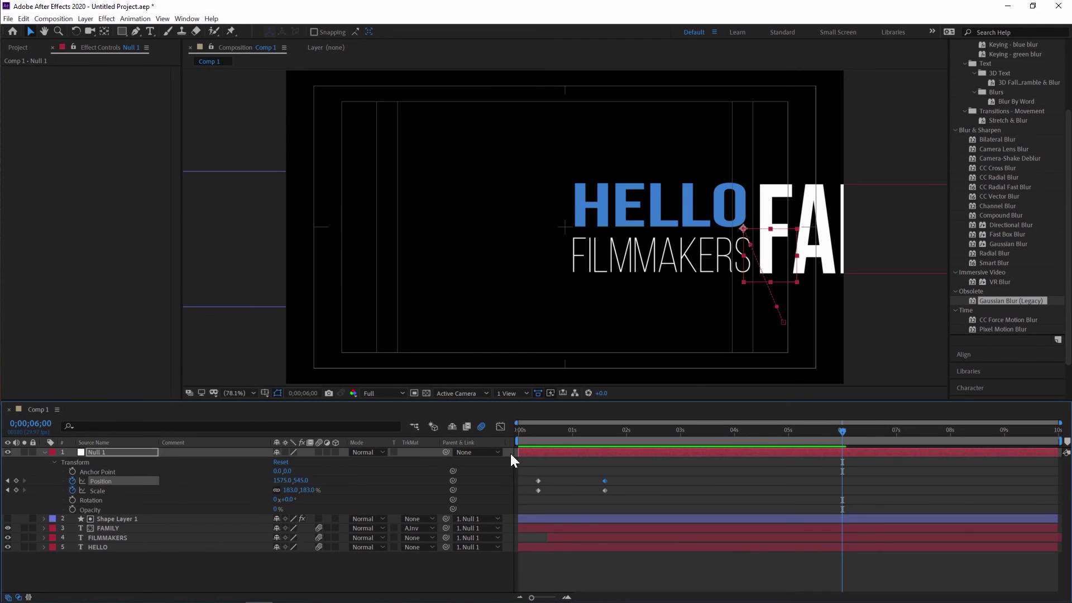
- Move Null 1's second pair of Position and Scale keyframes earlier, to about a quarter second past the one-second mark
left_click_drag(748, 432, 616, 431)
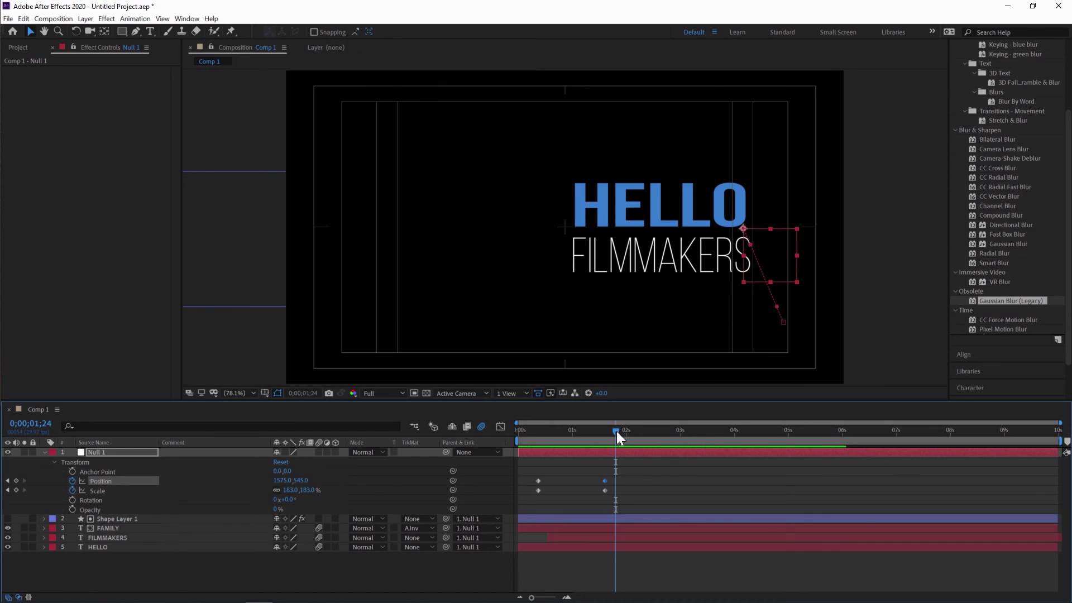
mouse_move(616, 431)
left_mouse_down()
mouse_move(677, 427)
mouse_move(613, 434)
left_mouse_up()
mouse_move(597, 477)
left_mouse_down()
mouse_move(609, 493)
mouse_move(586, 480)
left_mouse_up()
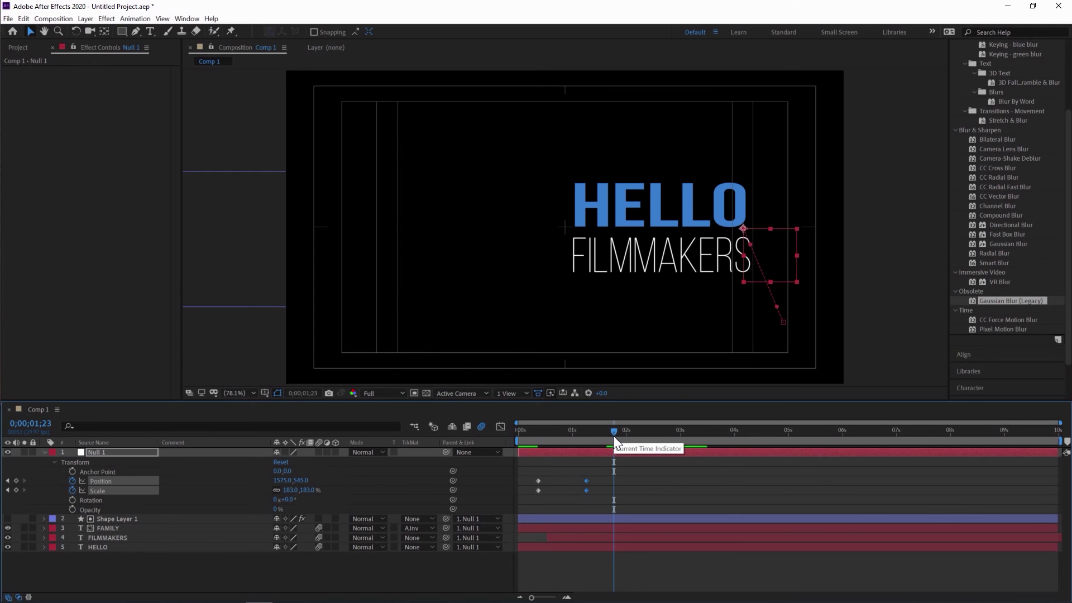
- Copy Null 1's second pair of Position and Scale keyframes to 0;00;01;17 and again to 0;00;01;26
left_click_drag(612, 432, 602, 433)
key("ctrl+v")
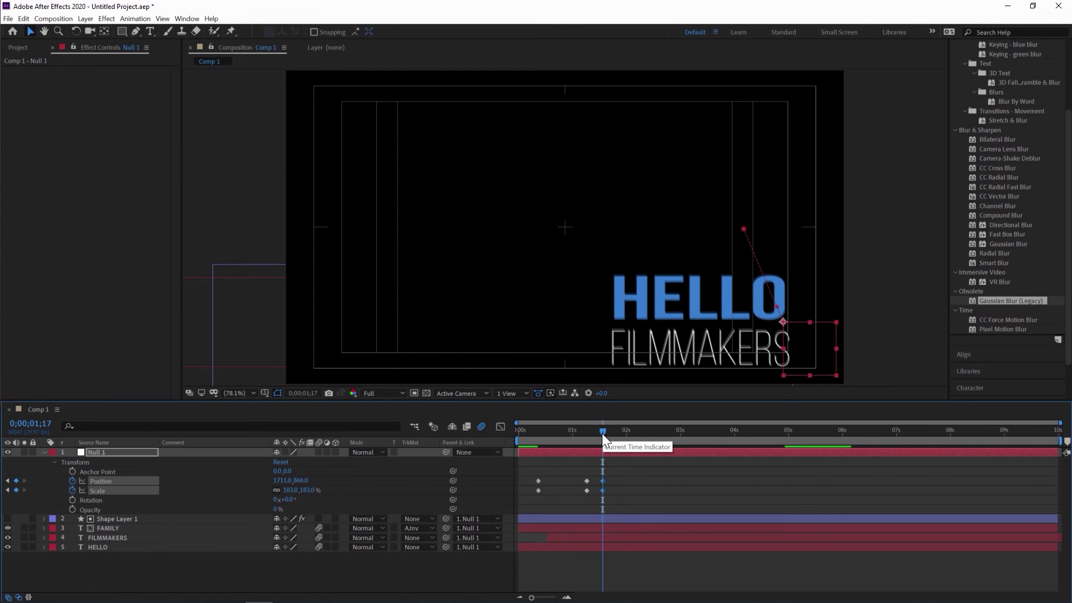
key("ctrl+z")
left_click_drag(576, 471, 592, 493)
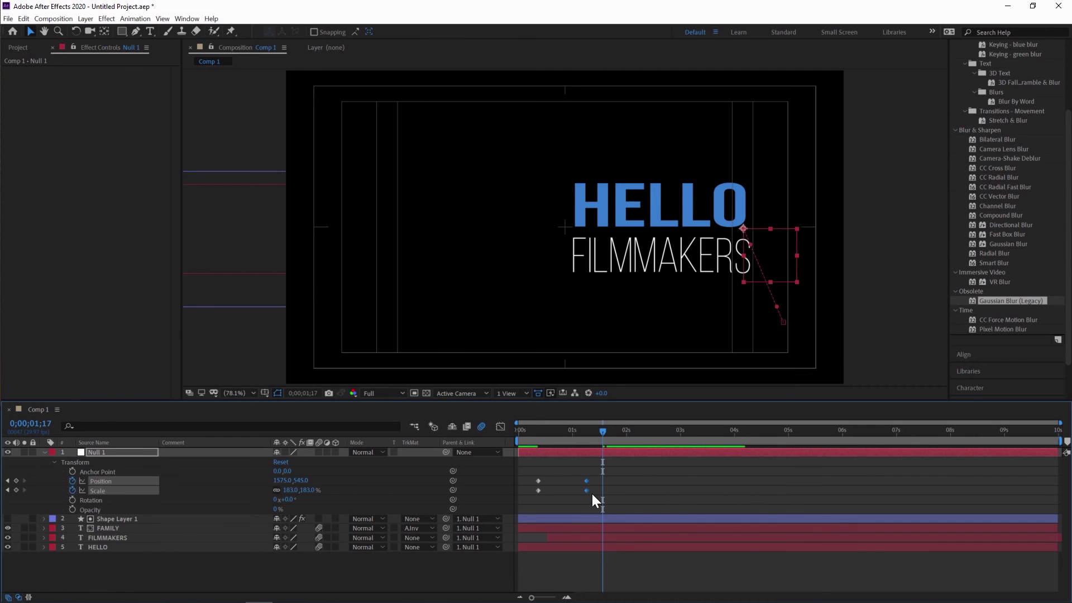
left_click_drag(602, 434, 619, 435)
key("ctrl+v")
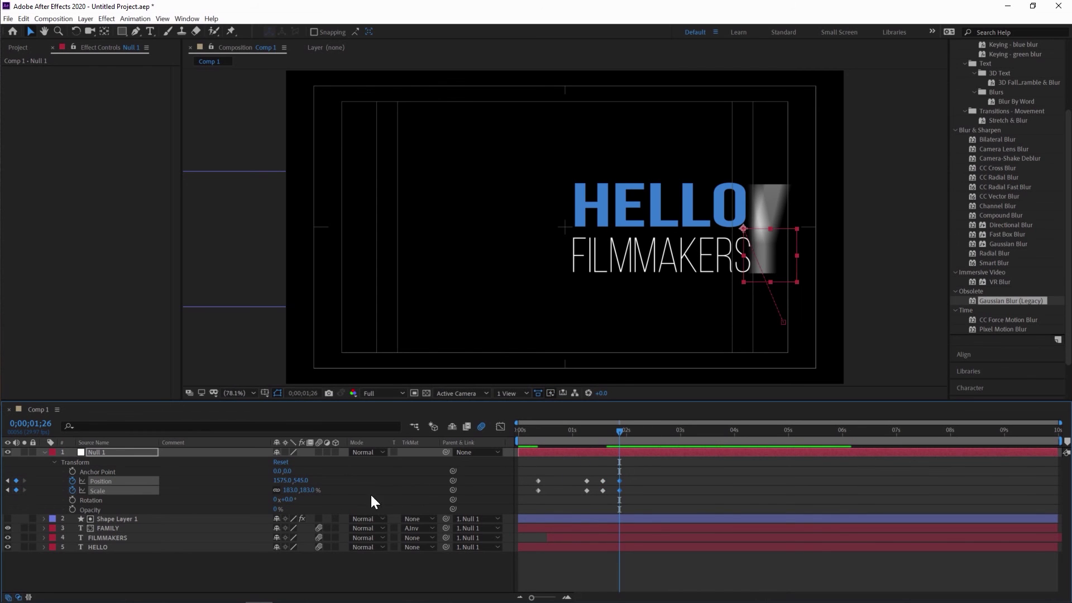
- Set Null 1's Position to 941, 545 and its Scale to 147% at 0;00;01;26
left_click_drag(282, 481, 11, 485)
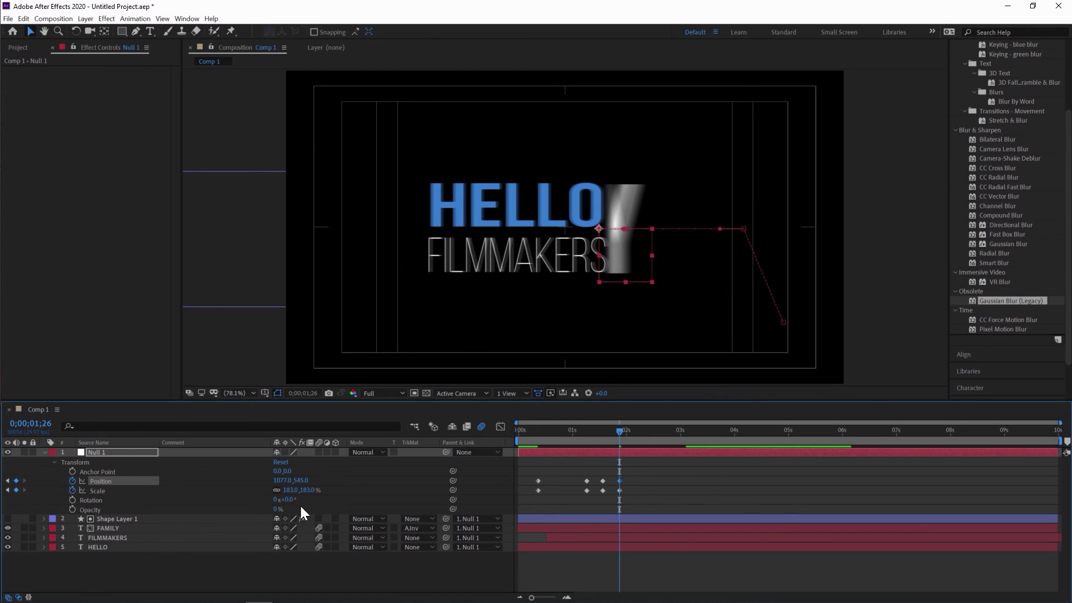
left_click_drag(294, 491, 215, 486)
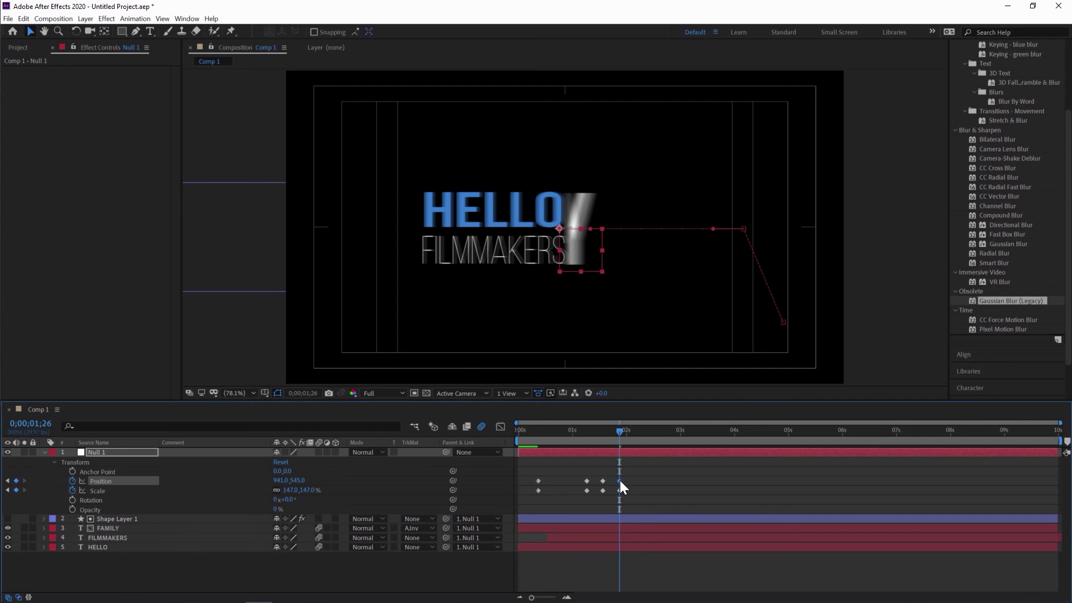
- Shift Null 1's last pair of Position and Scale keyframes slightly earlier and preview the title animation from the beginning
left_click_drag(626, 494, 614, 478)
left_click_drag(620, 431, 503, 437)
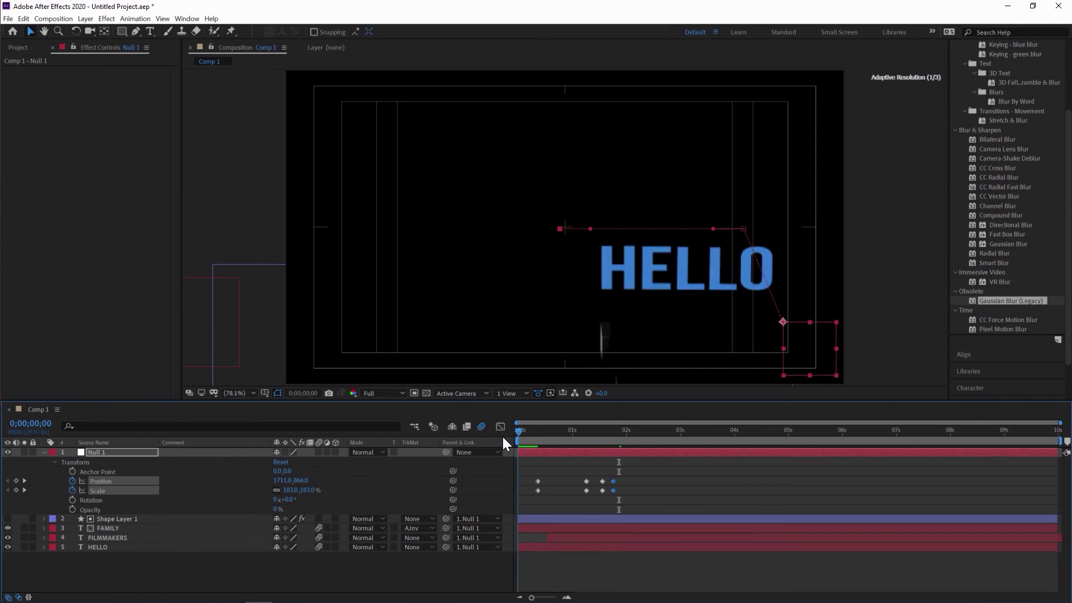
key("space")
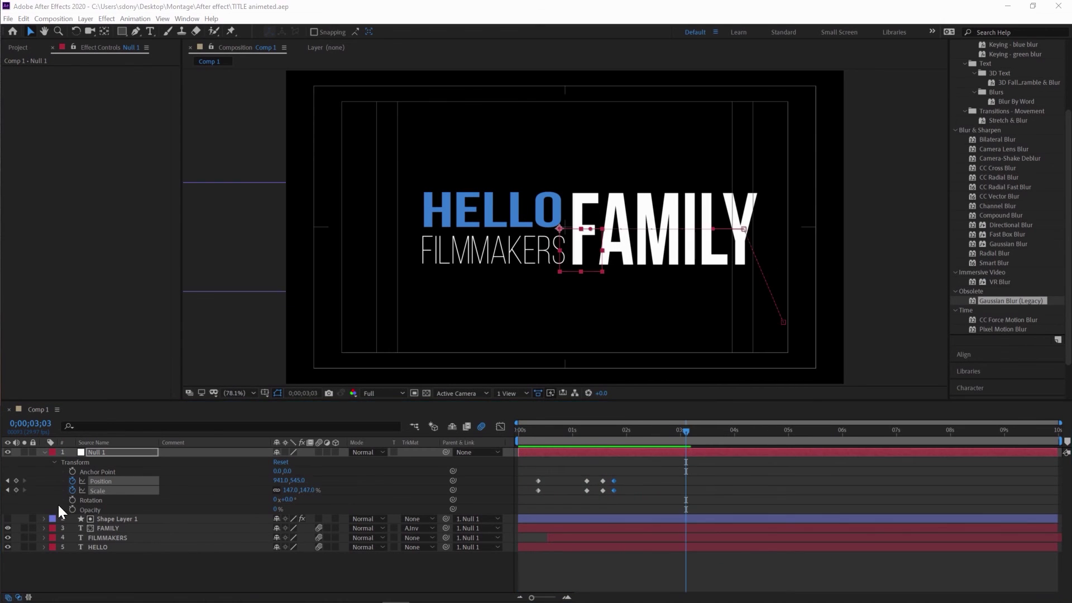
- Add Scale and Position keyframes with unchanged values to Null 1 at 0;00;02;23
left_click_drag(689, 431, 667, 433)
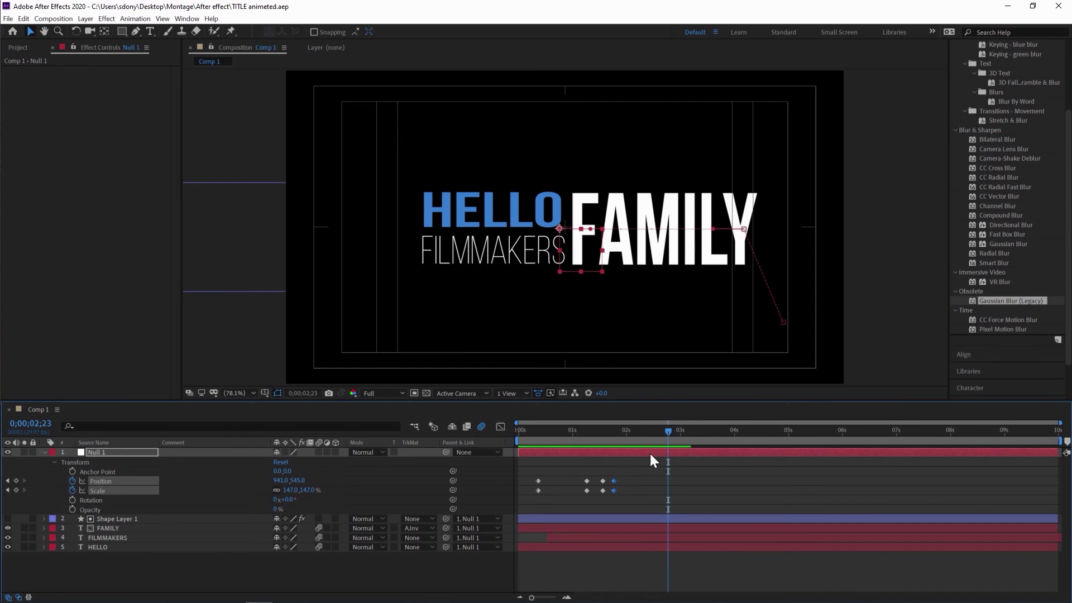
left_click(16, 490)
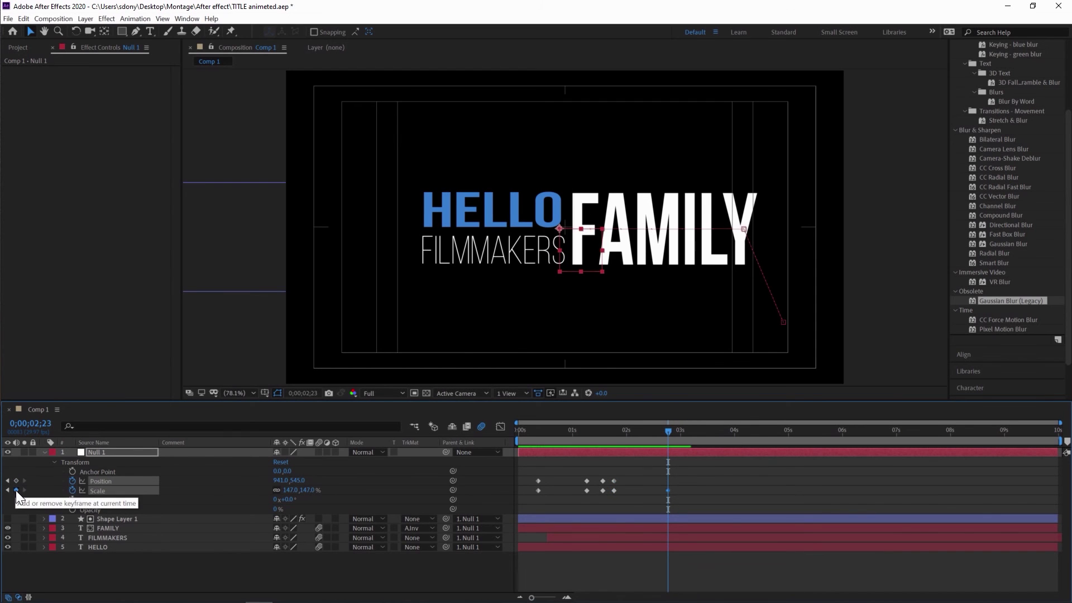
left_click(16, 480)
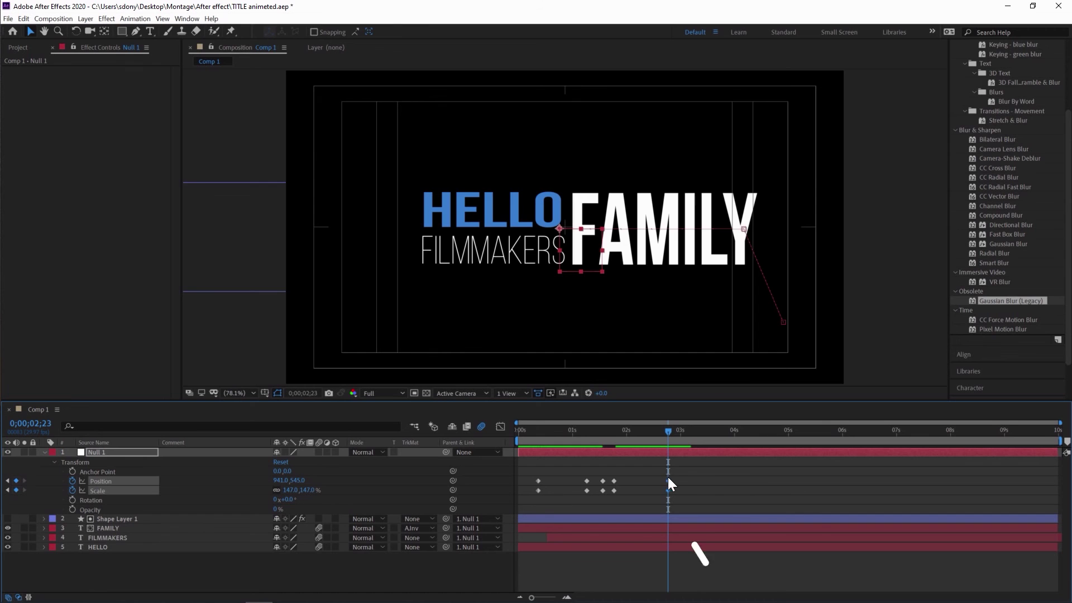
- Set Null 1's Position to 2462, 545 at 0;00;03;07 to move the title out of frame, and preview from the beginning
left_click_drag(667, 431, 693, 435)
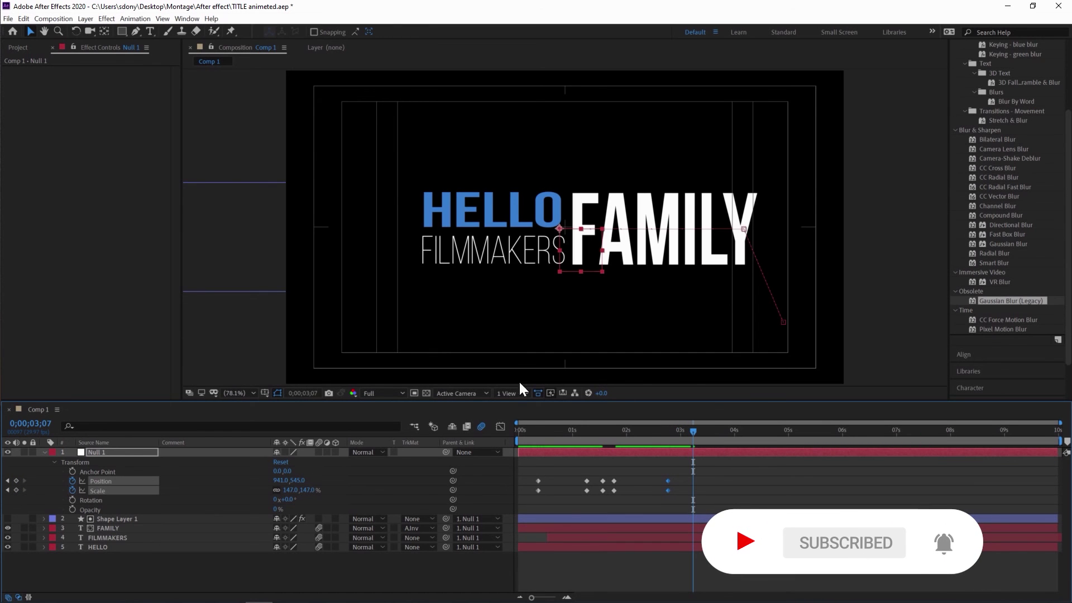
left_click_drag(278, 483, 1063, 480)
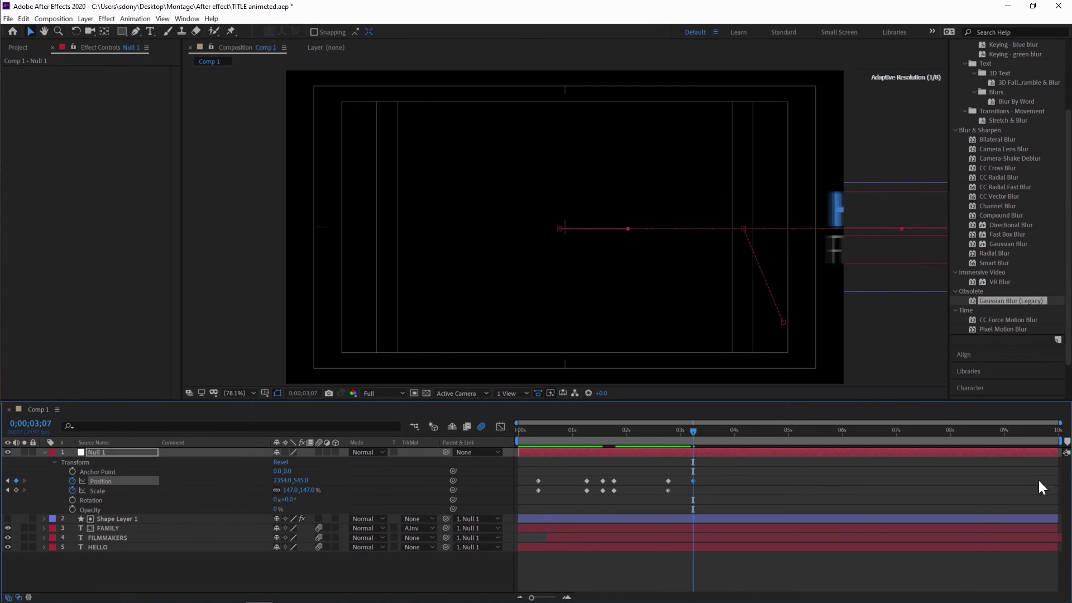
left_click_drag(285, 482, 347, 481)
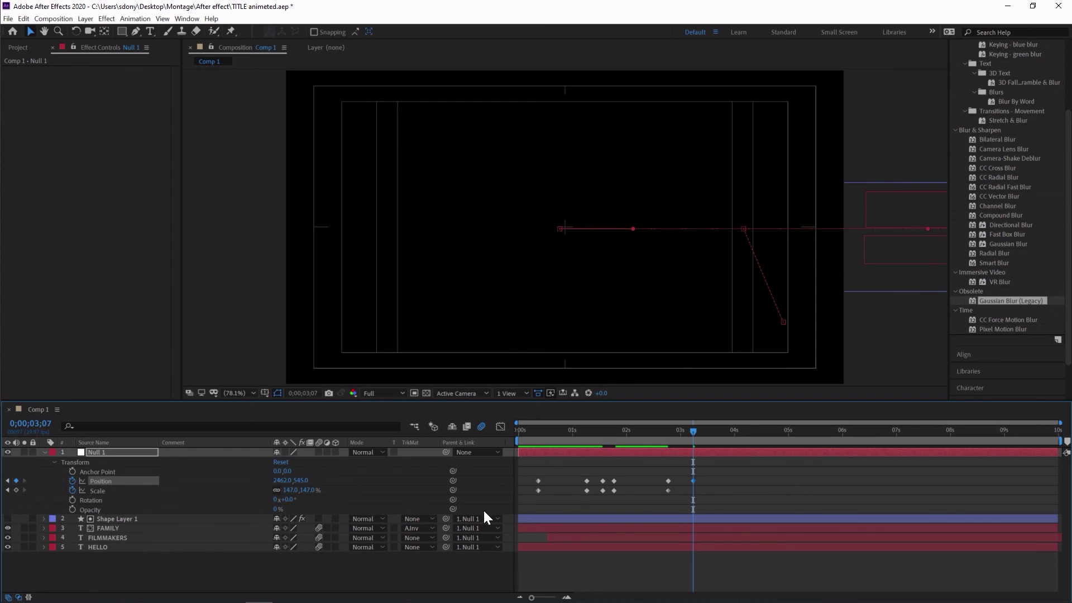
left_click_drag(693, 435, 645, 439)
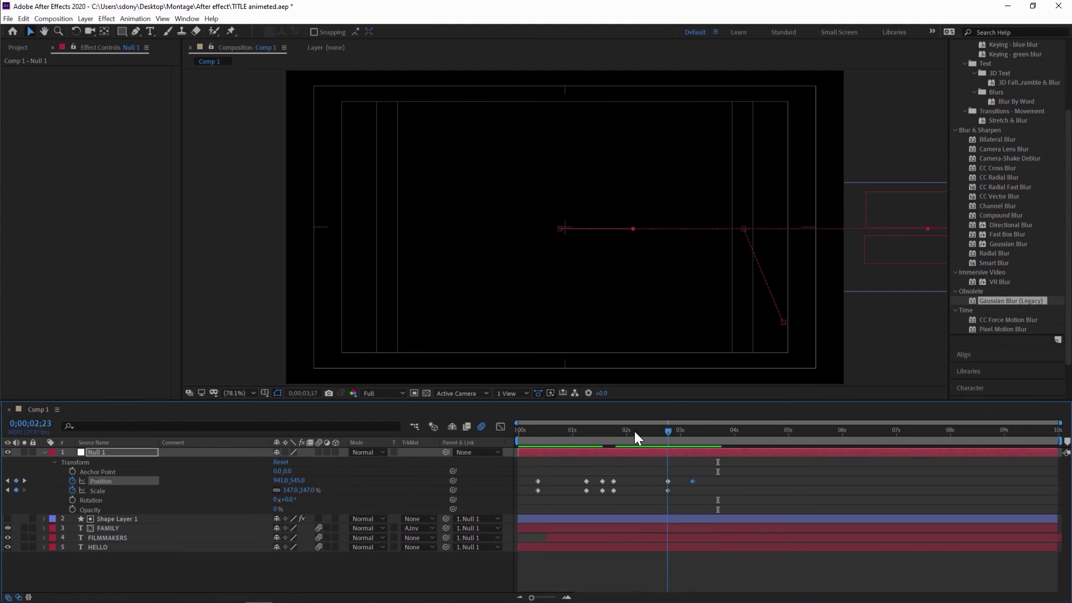
left_click_drag(634, 431, 512, 433)
key("space")
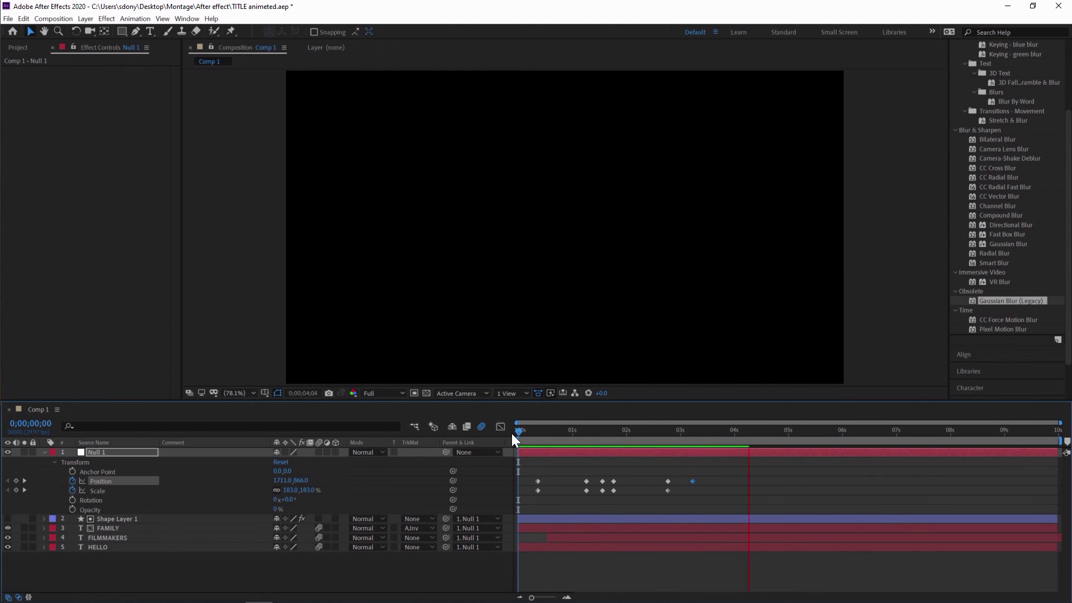
key("space")
- Shift Null 1's last two Position keyframes and last Scale keyframe slightly later, starting just before 3 seconds, and preview the title animation
left_click_drag(658, 499, 678, 480)
left_click(519, 432)
key("space")
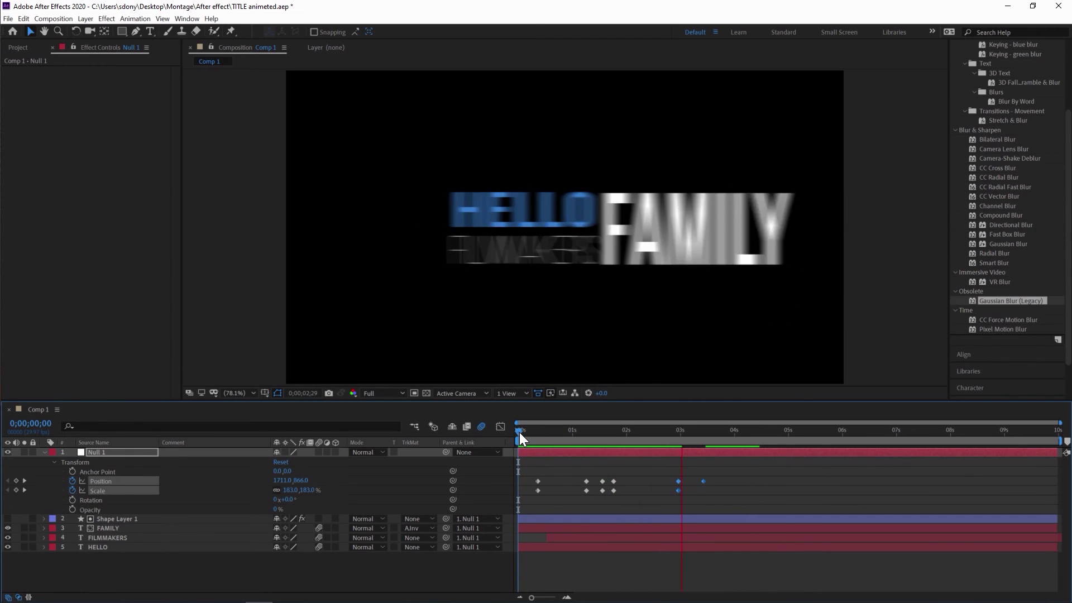
left_click_drag(519, 432, 524, 441)
key("space")
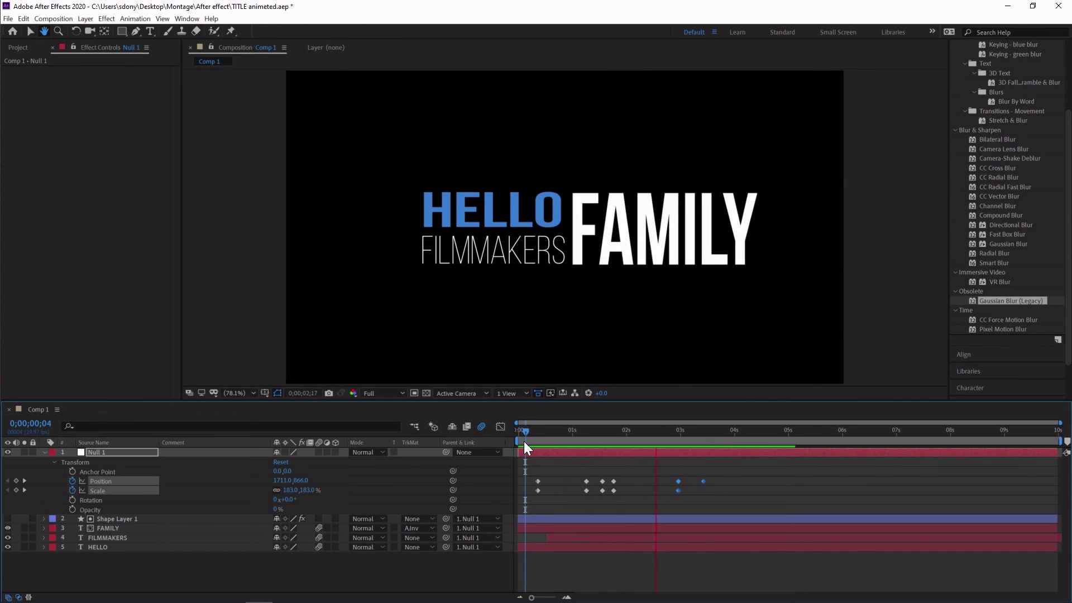
key("space")
- Move Null 1's final Position keyframe slightly earlier to speed up the title's exit, and preview the animation again
left_click_drag(705, 481, 697, 481)
left_click(703, 484)
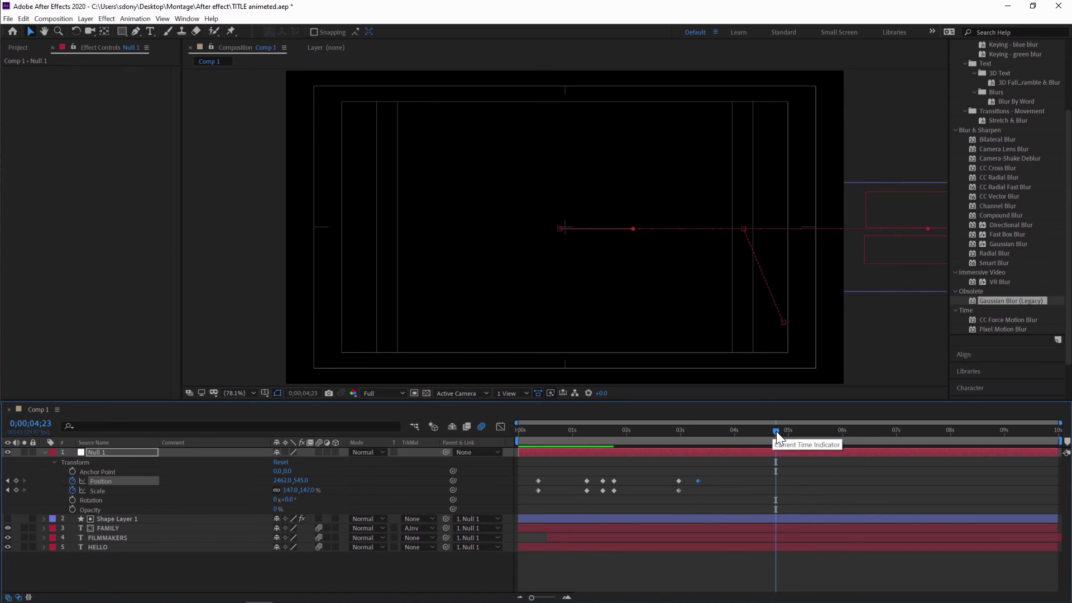
left_click_drag(776, 431, 652, 442)
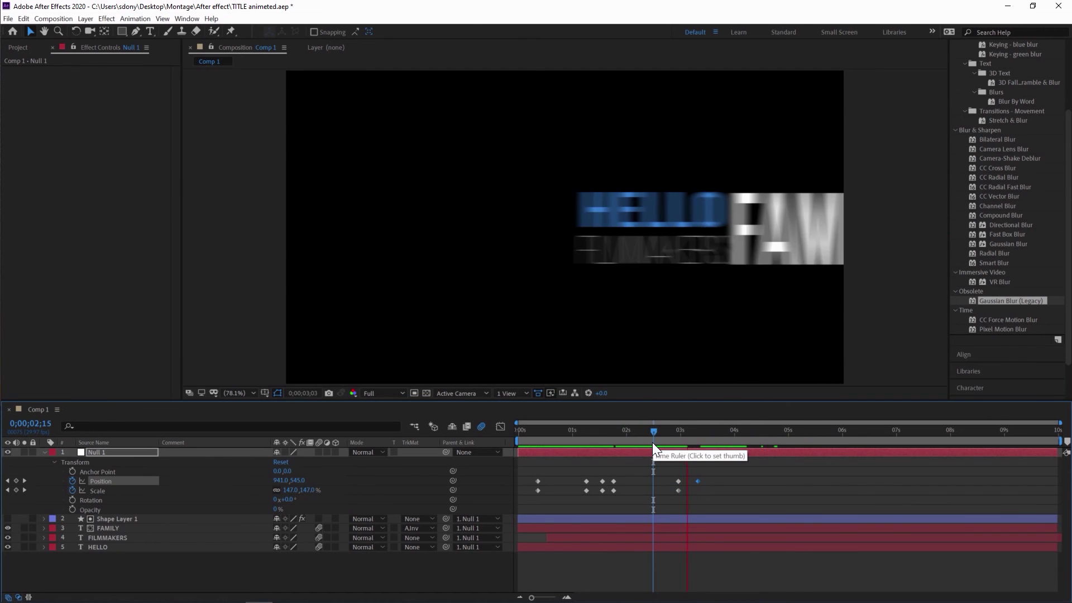
left_click_drag(731, 430, 533, 430)
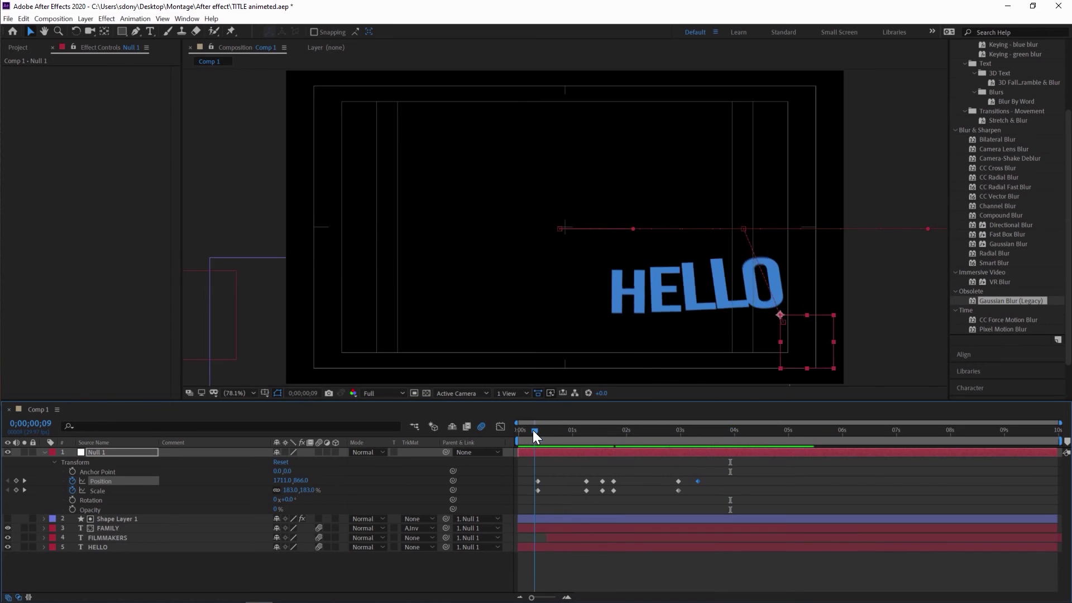
key("space")
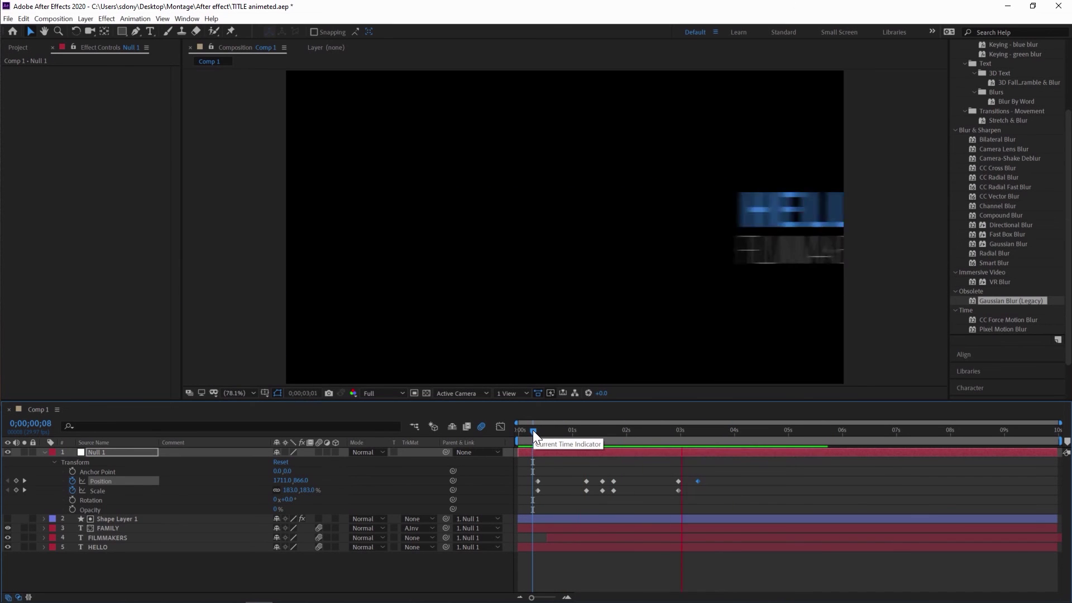